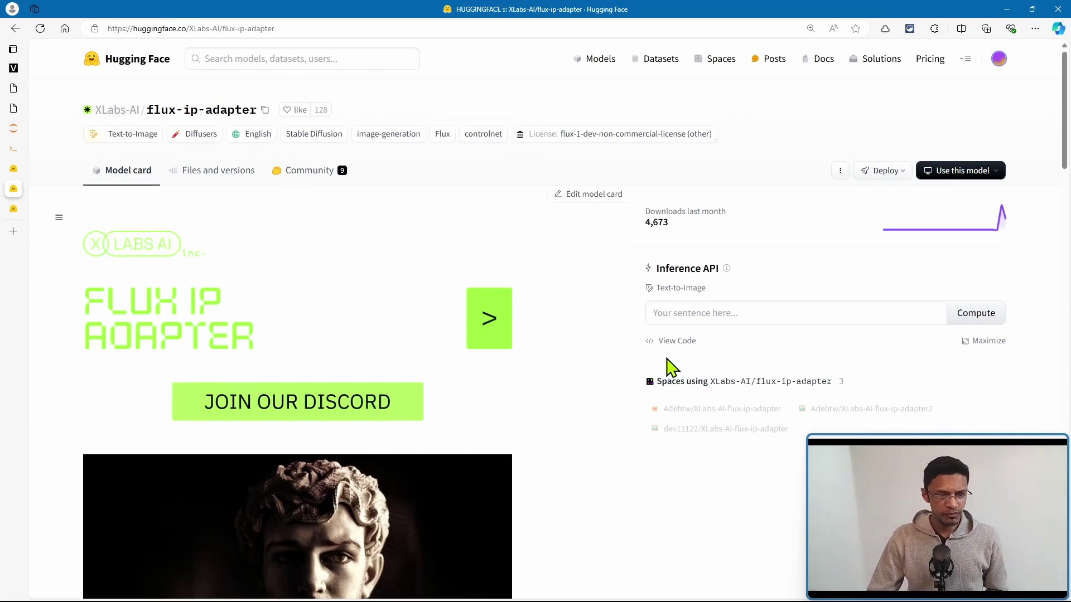
Step: Open the example ComfyUI workflow image from the flux-ip-adapter model card, examine its node layout, and close it
scroll(668, 372, down, 10)
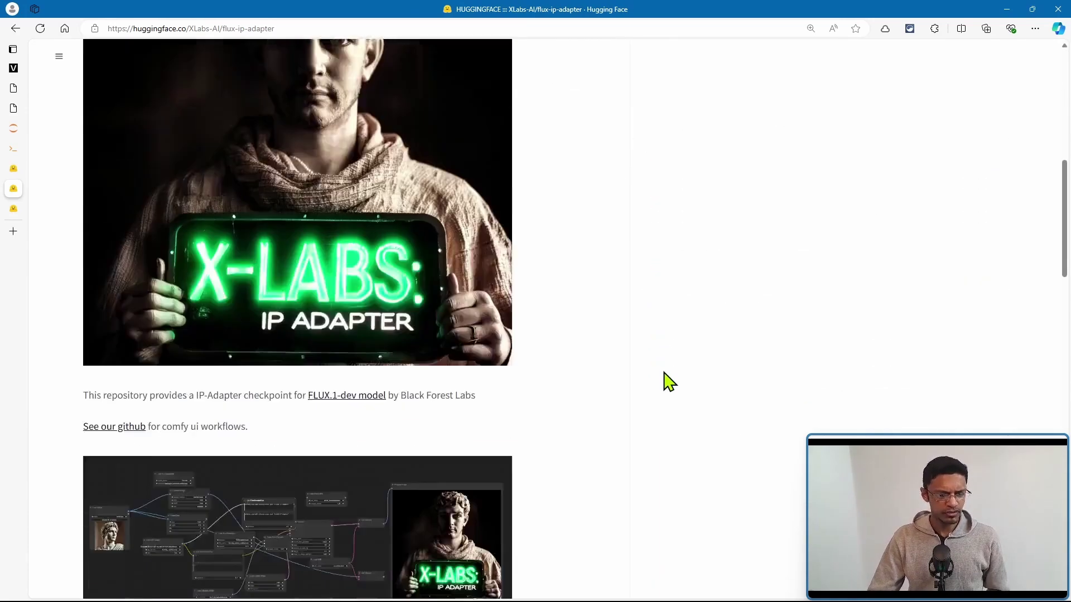
scroll(667, 382, down, 4)
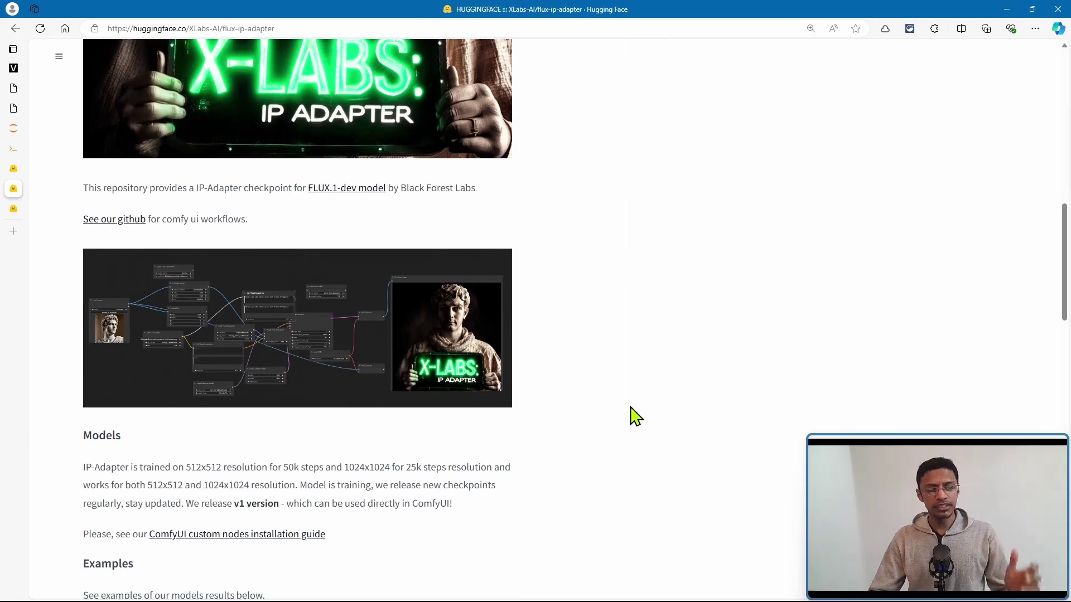
click(204, 404)
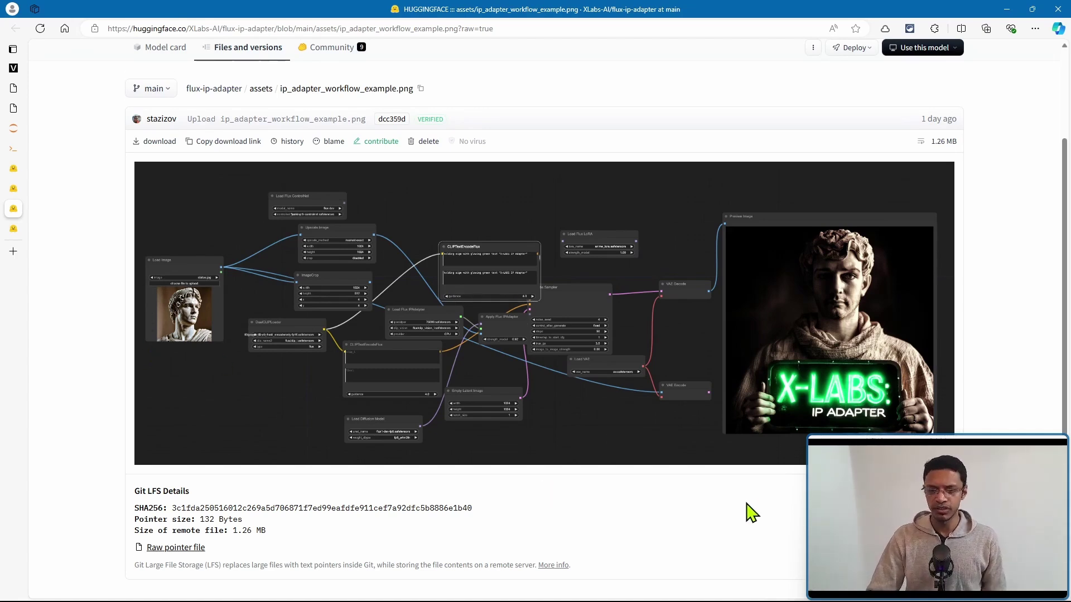
scroll(745, 511, down, 1)
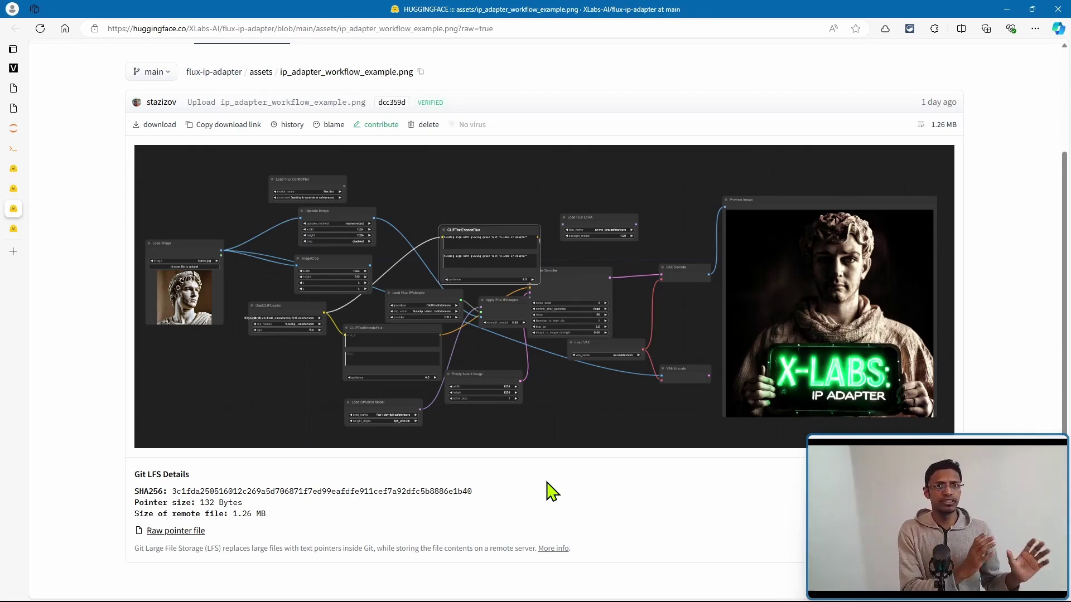
key(ctrl+w)
Step: Read the Models section of the model card, checking the training resolutions, the v1 release and the custom nodes guide reference
scroll(580, 414, down, 3)
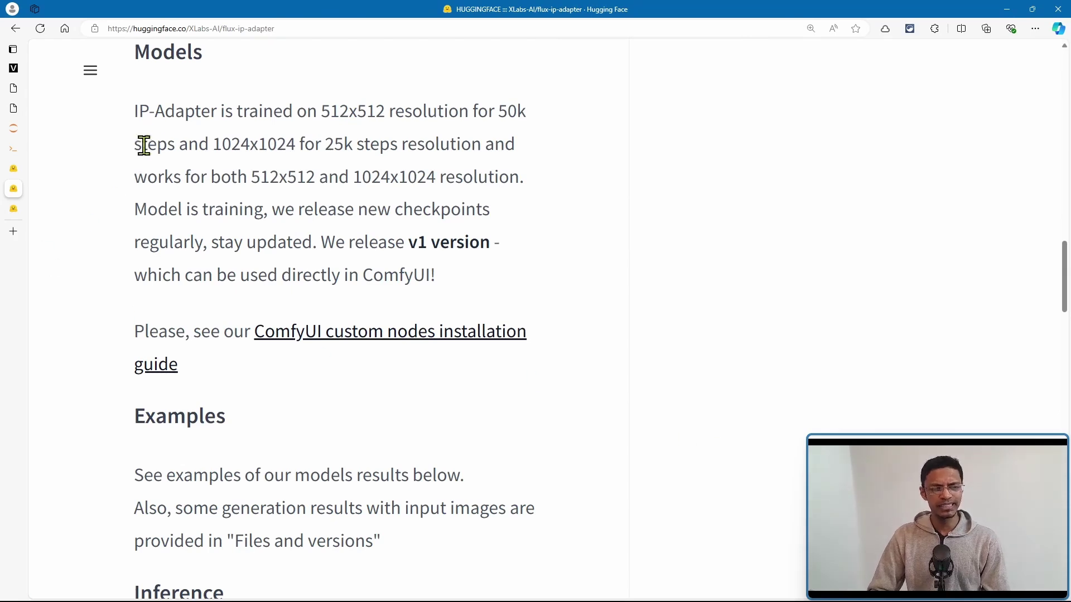
drag(134, 112, 270, 110)
click(679, 311)
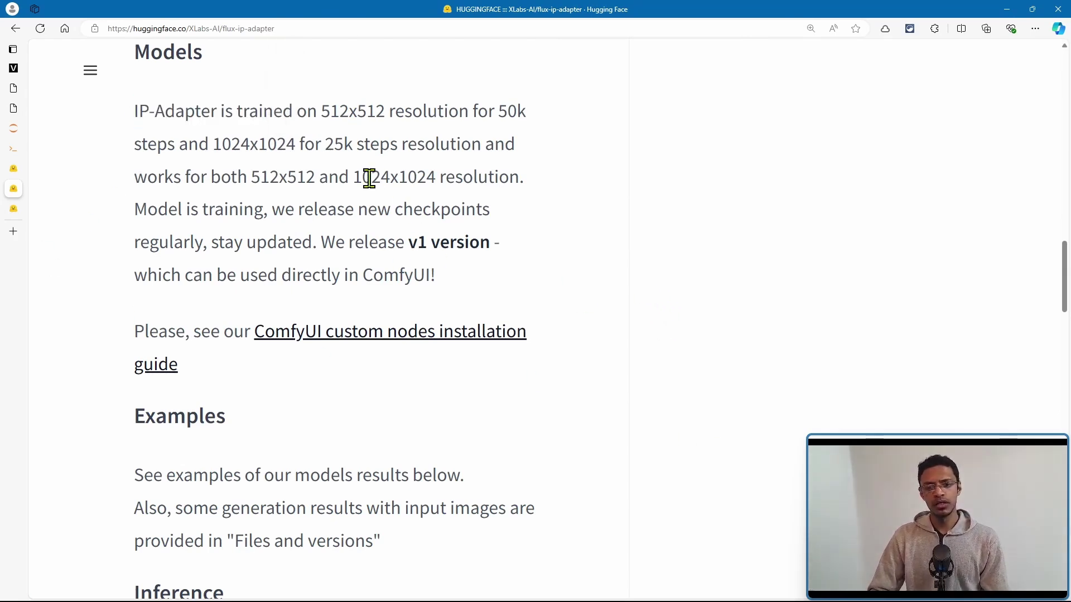
drag(318, 111, 395, 112)
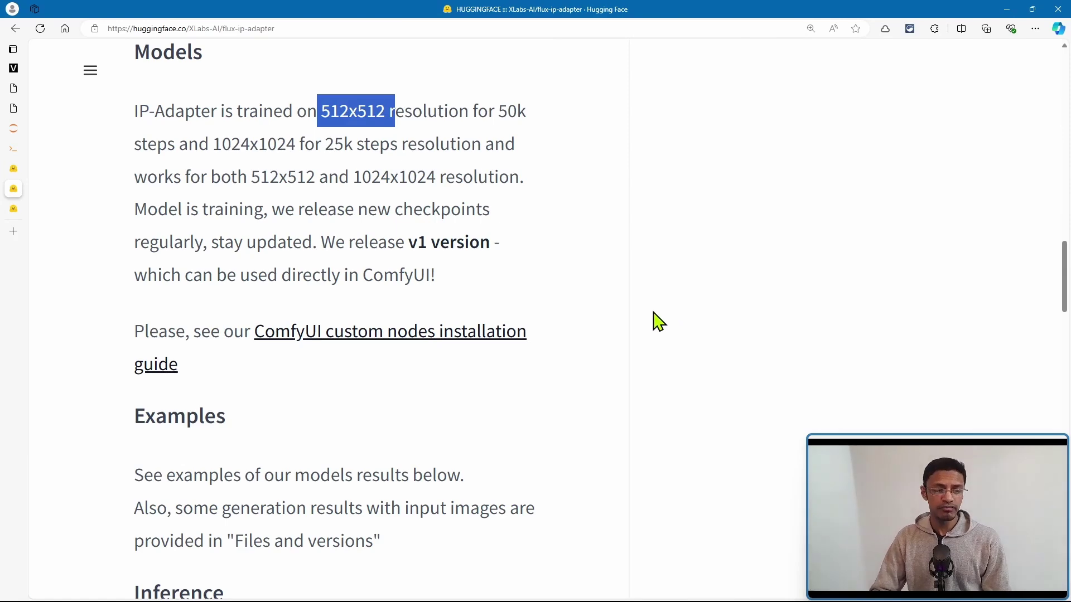
drag(214, 144, 300, 144)
click(629, 286)
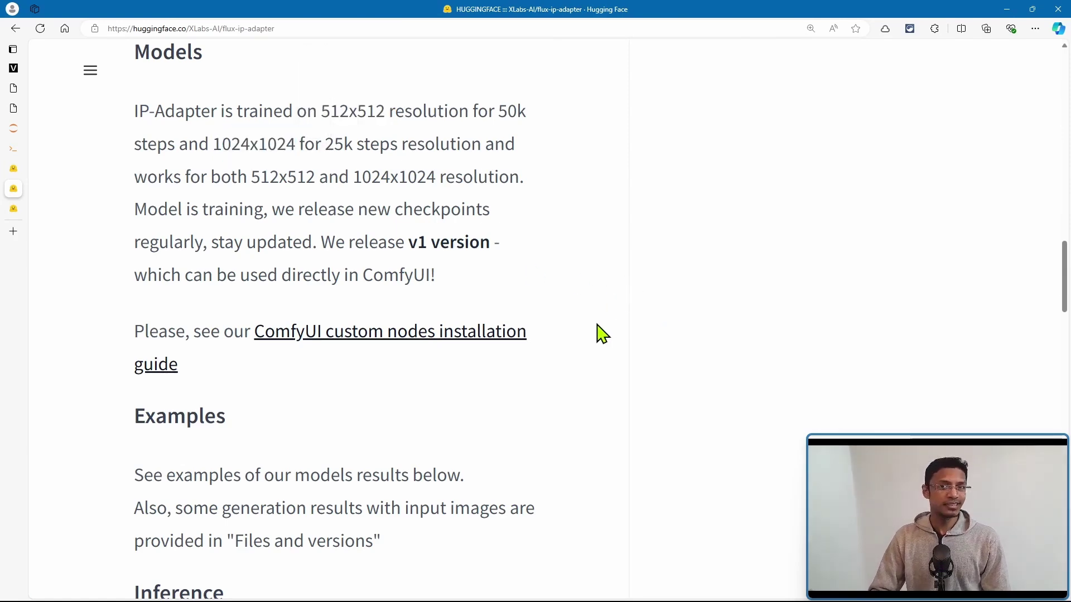
scroll(594, 318, down, 2)
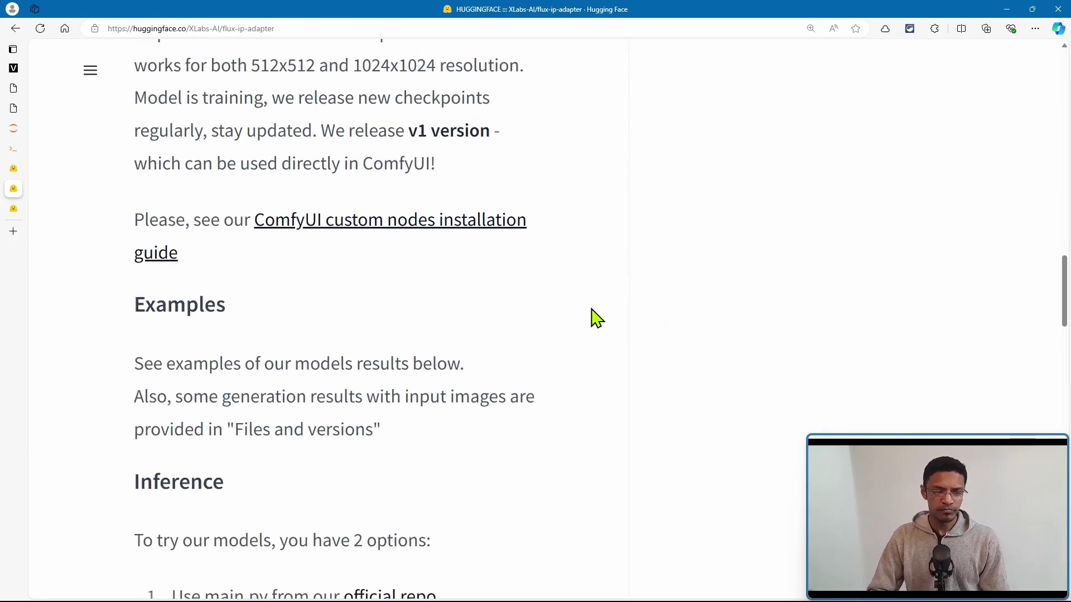
scroll(595, 319, up, 3)
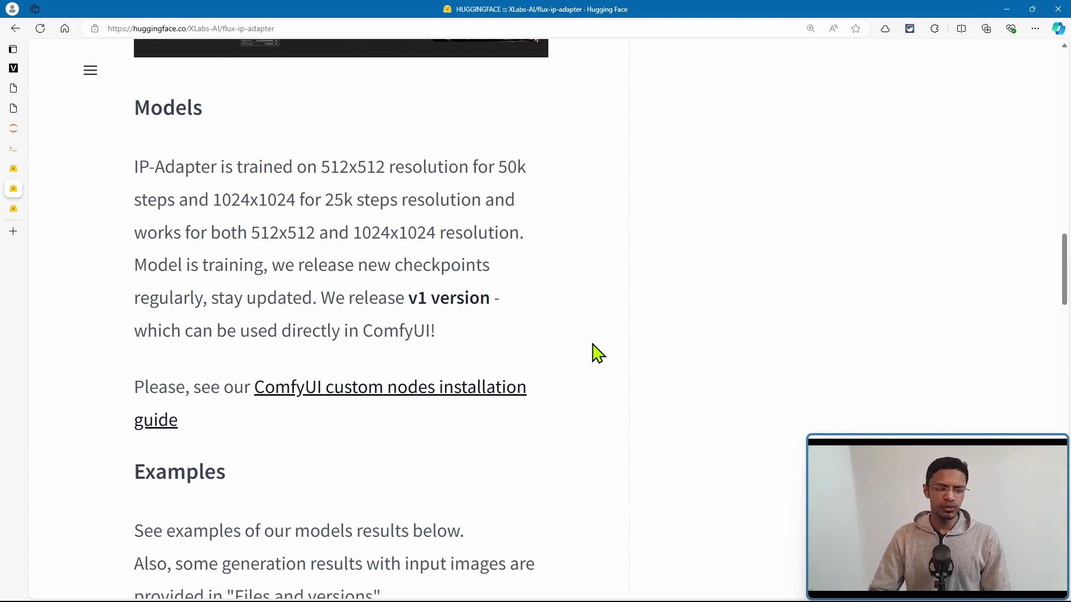
Step: Switch to ComfyUI and search its custom nodes manager for "xlabs"
key(ctrl+3)
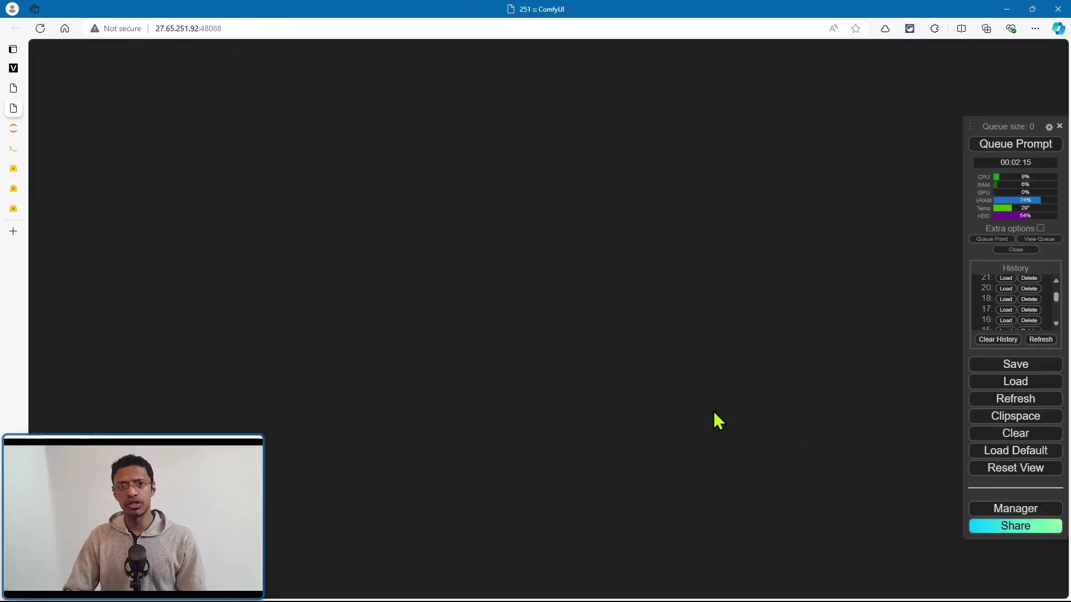
click(1025, 508)
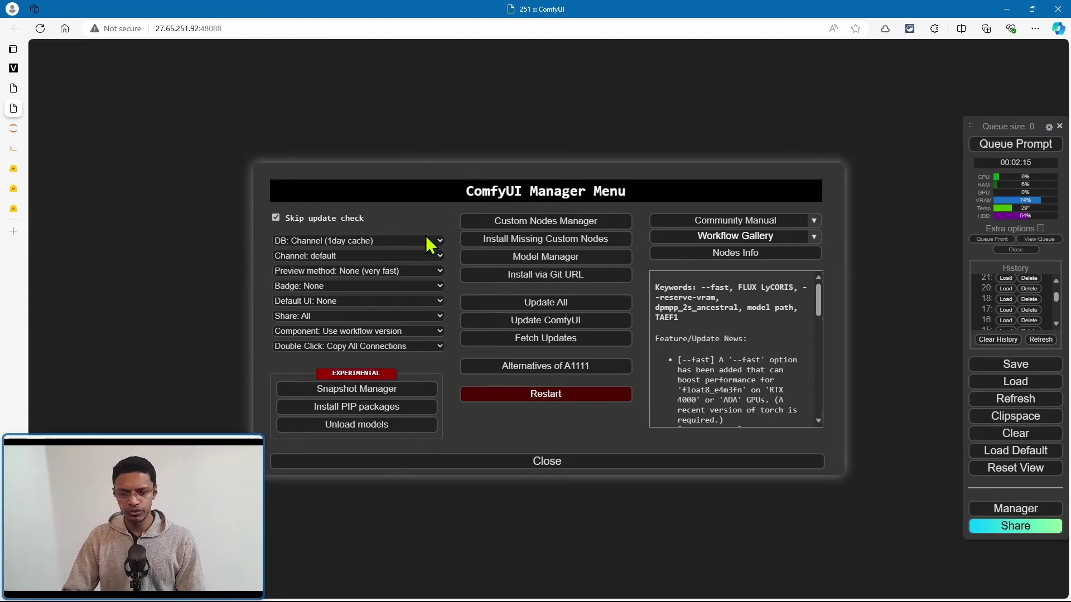
click(533, 223)
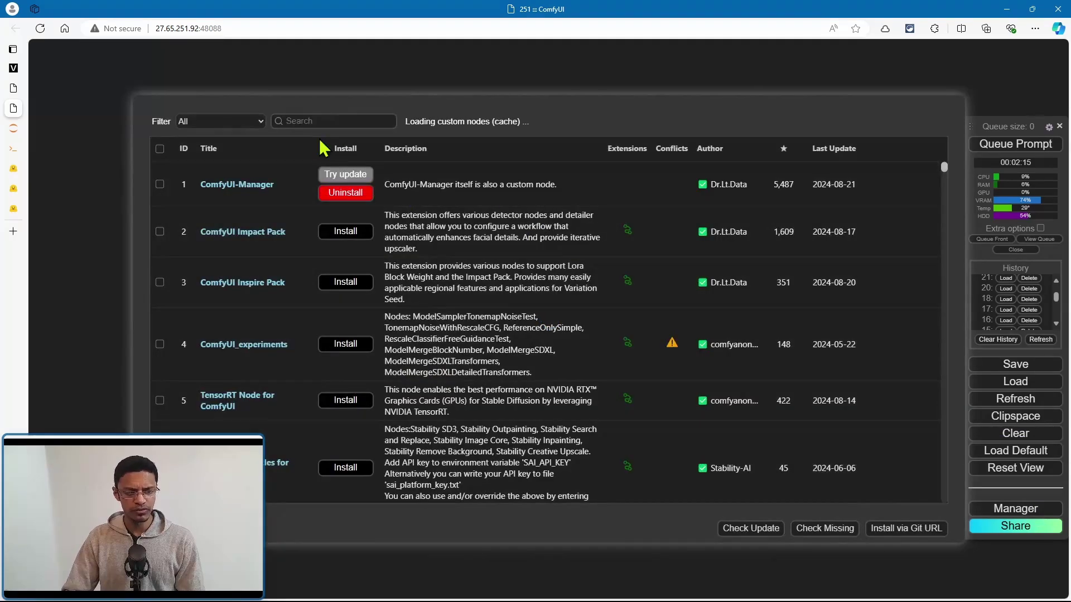
click(295, 120)
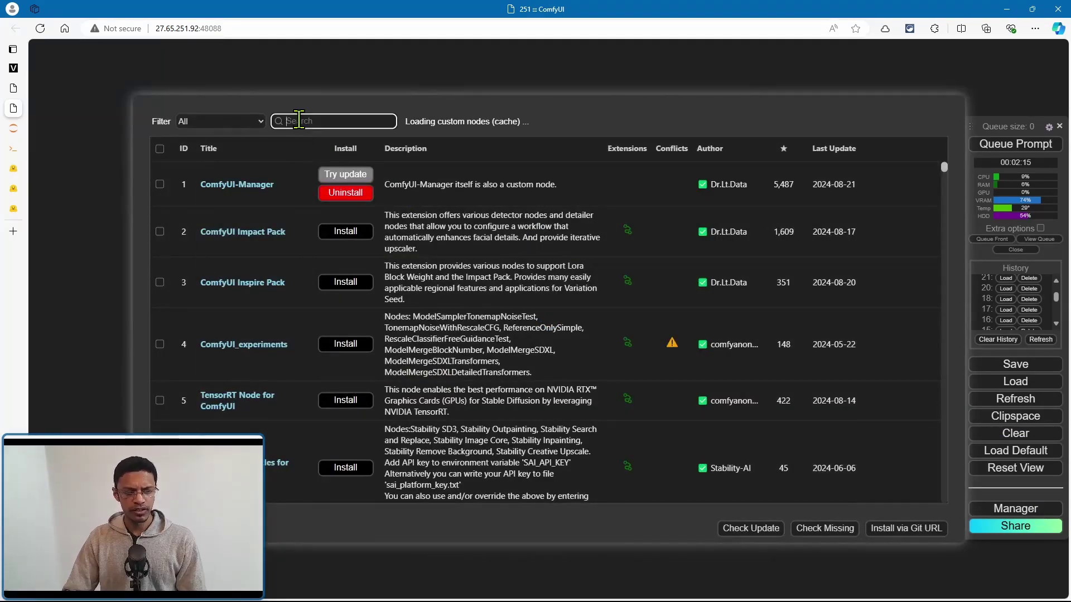
text(xlabs)
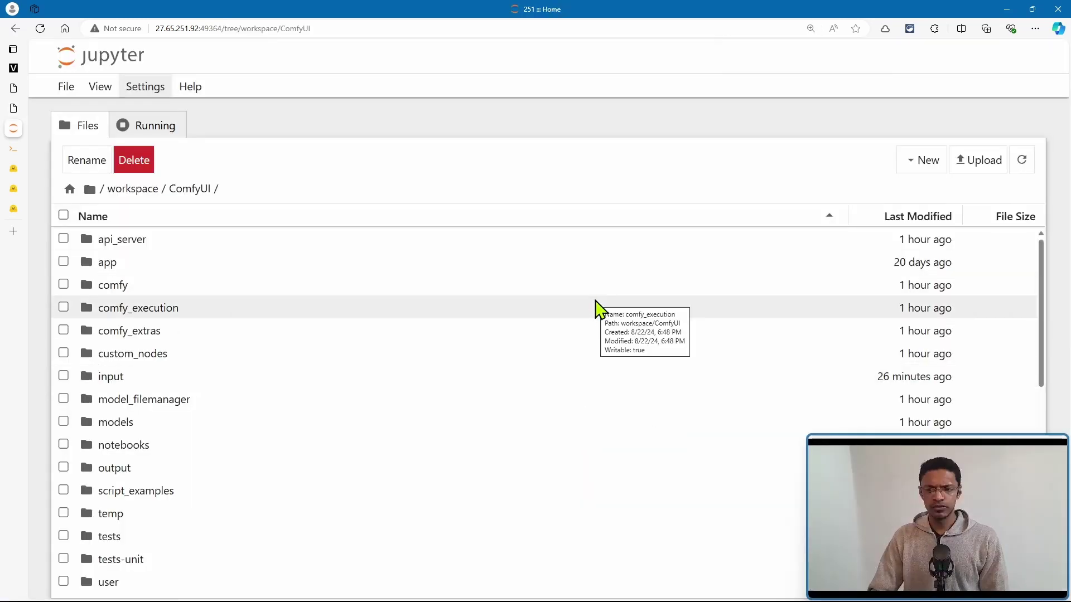
Step: In the Jupyter file browser, open custom_nodes/x-flux-comfyui and check the choices for creating a new item
scroll(598, 306, down, 5)
scroll(240, 334, up, 5)
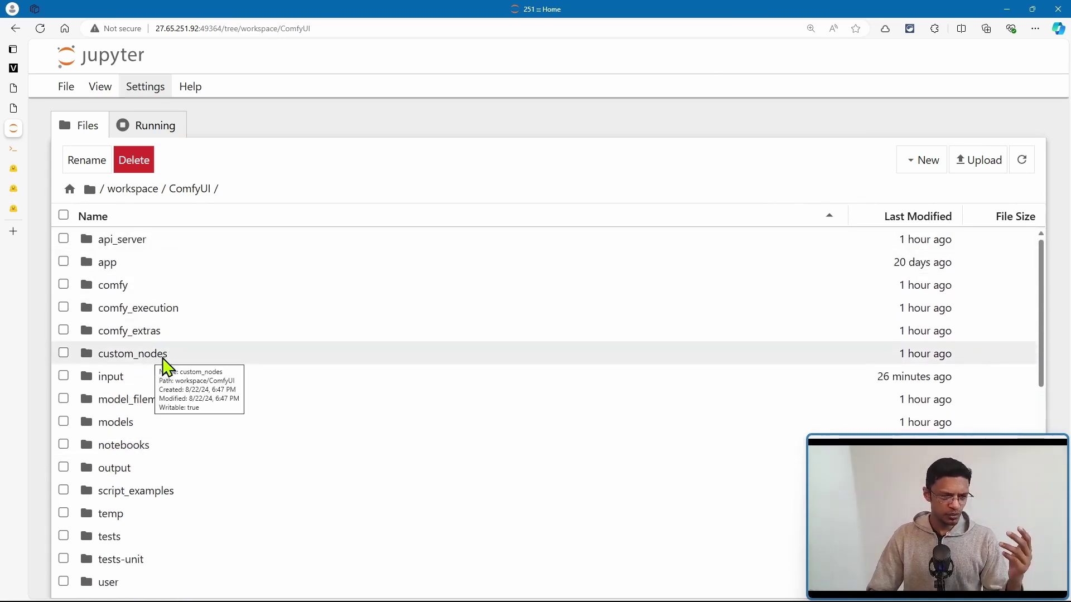
double_click(196, 366)
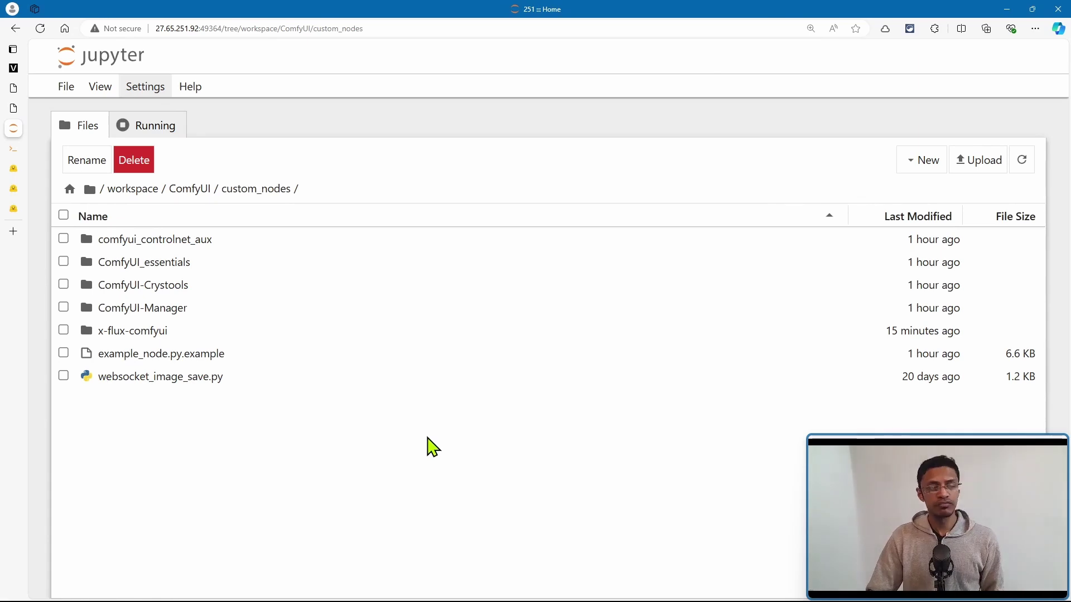
double_click(205, 334)
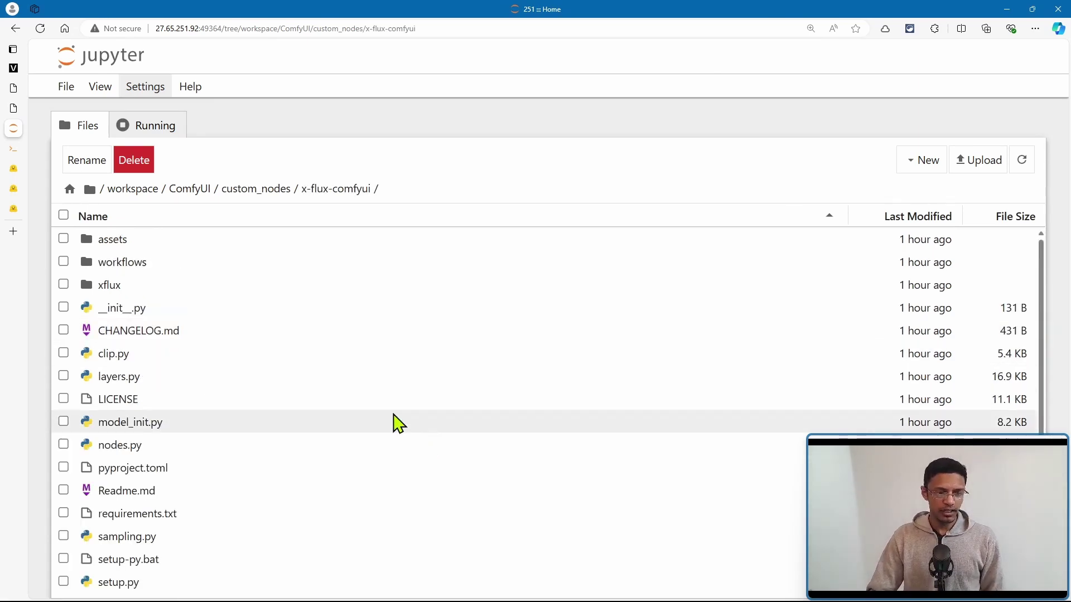
click(929, 161)
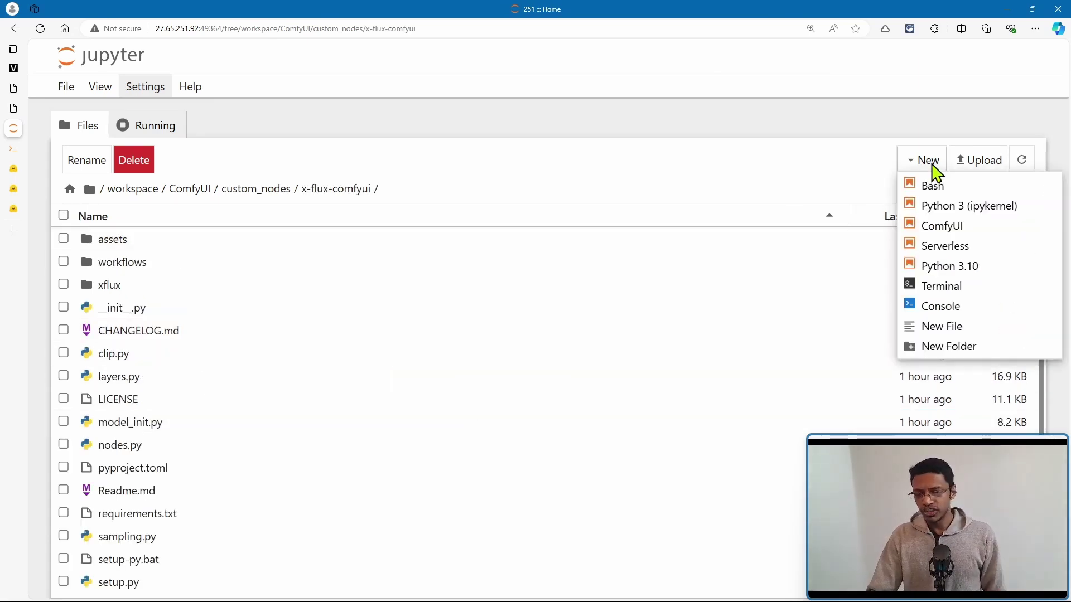
click(708, 110)
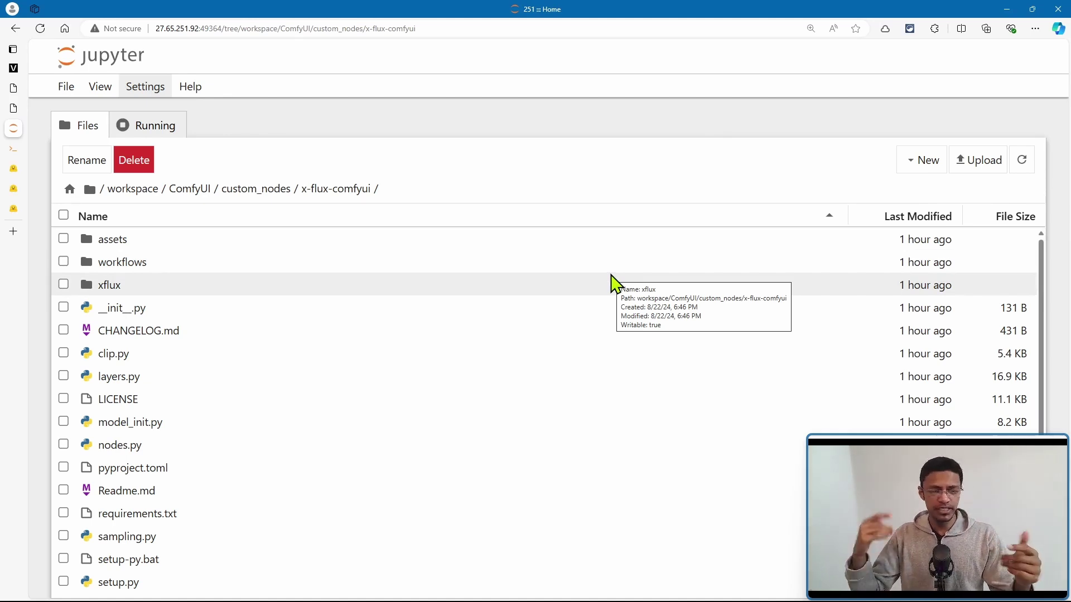
Step: Switch to the Jupyter terminal and run "git pull" in the ComfyUI/custom_nodes folder
key(ctrl+Tab)
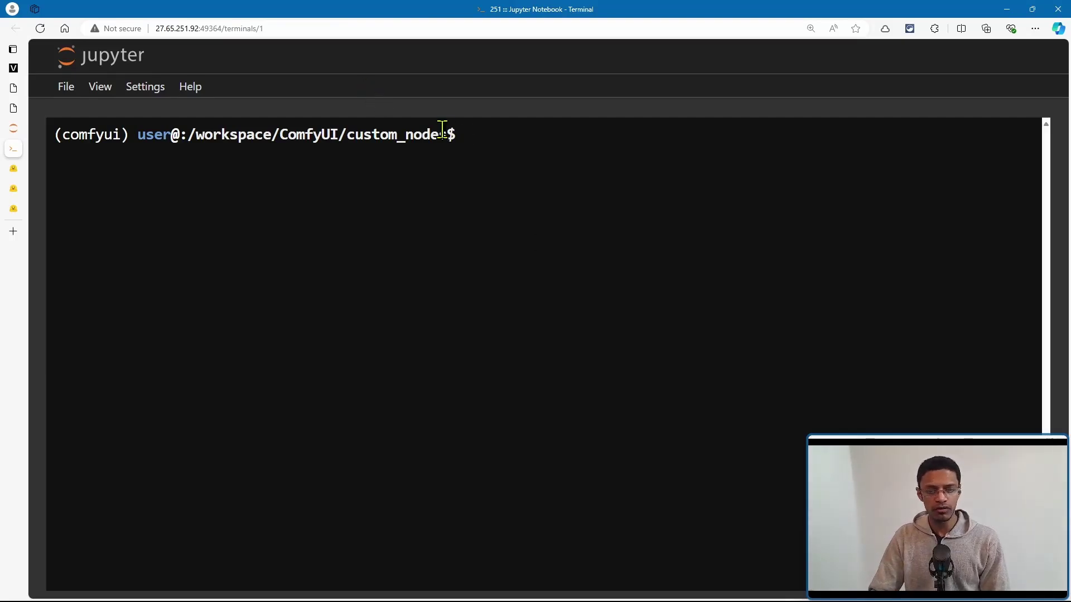
drag(455, 134, 346, 135)
click(428, 228)
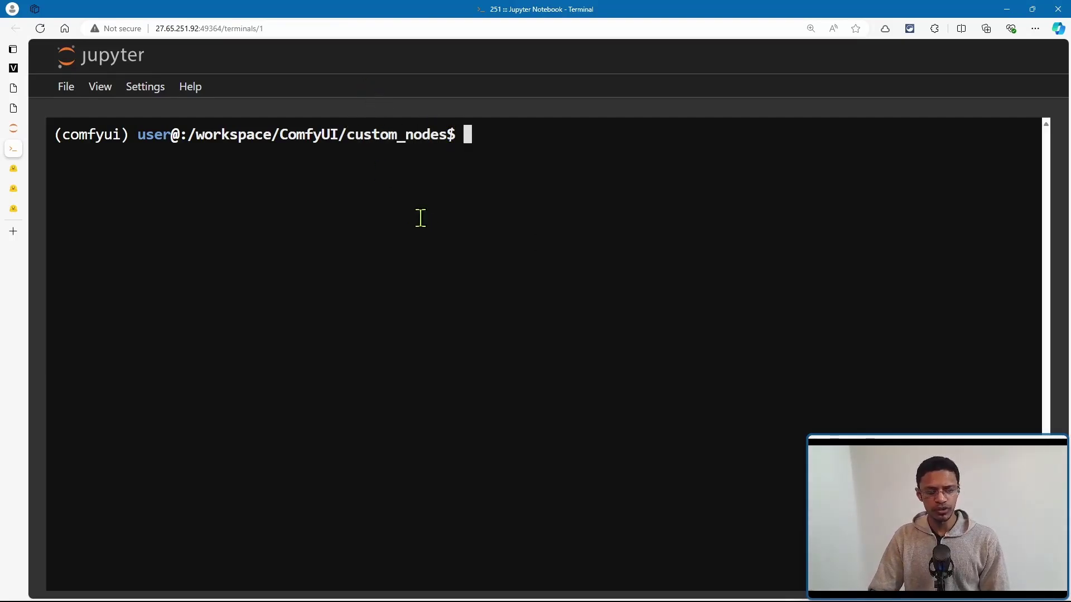
drag(281, 135, 457, 134)
click(663, 293)
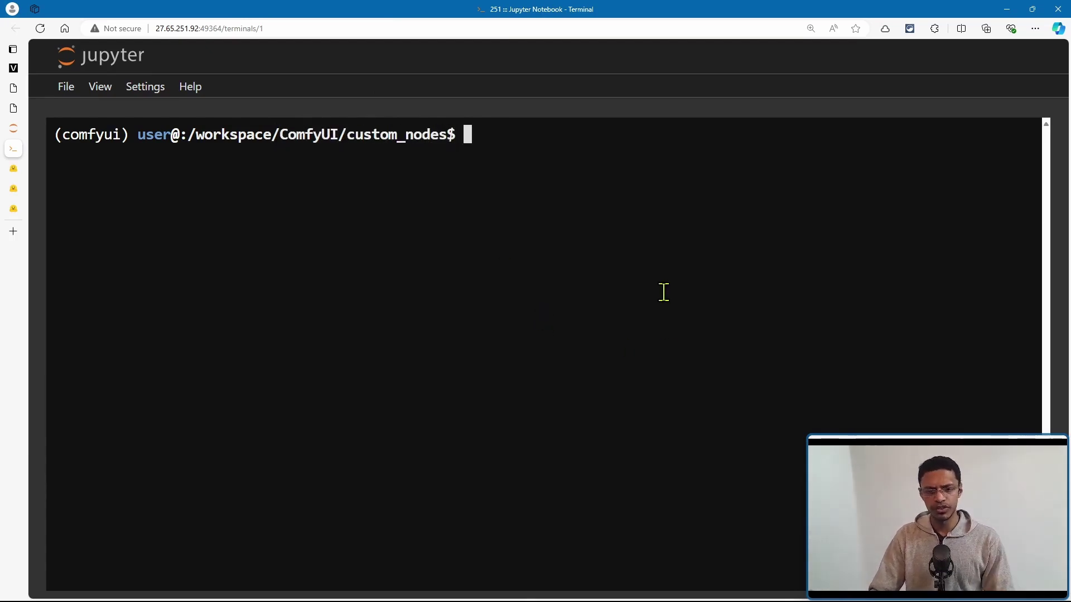
text(git pull)
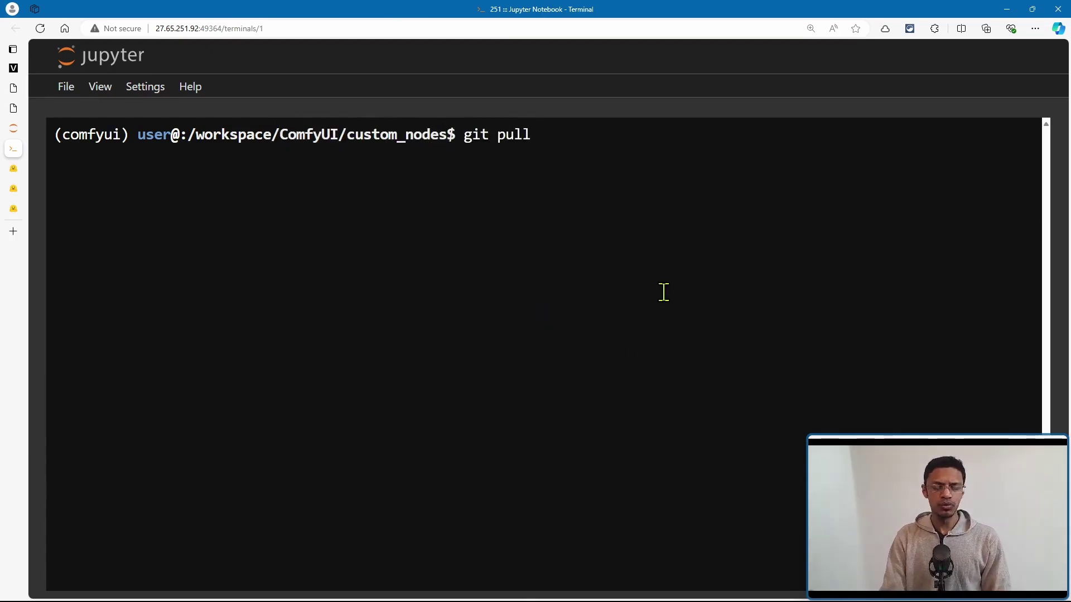
key(Return)
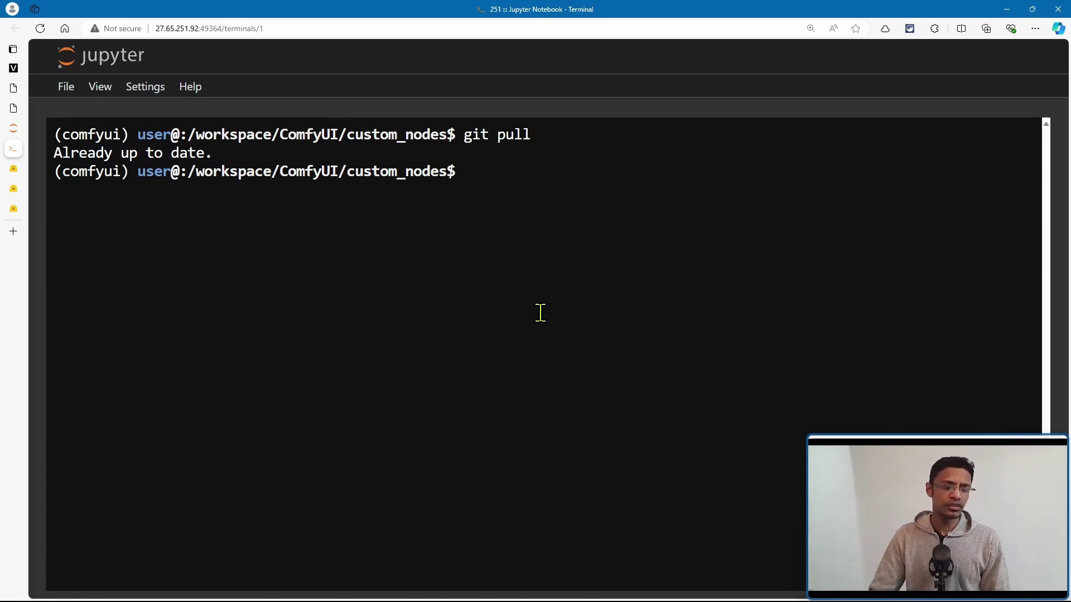
Step: Return to the flux-ip-adapter page on Hugging Face and open its list of files and versions
click(13, 108)
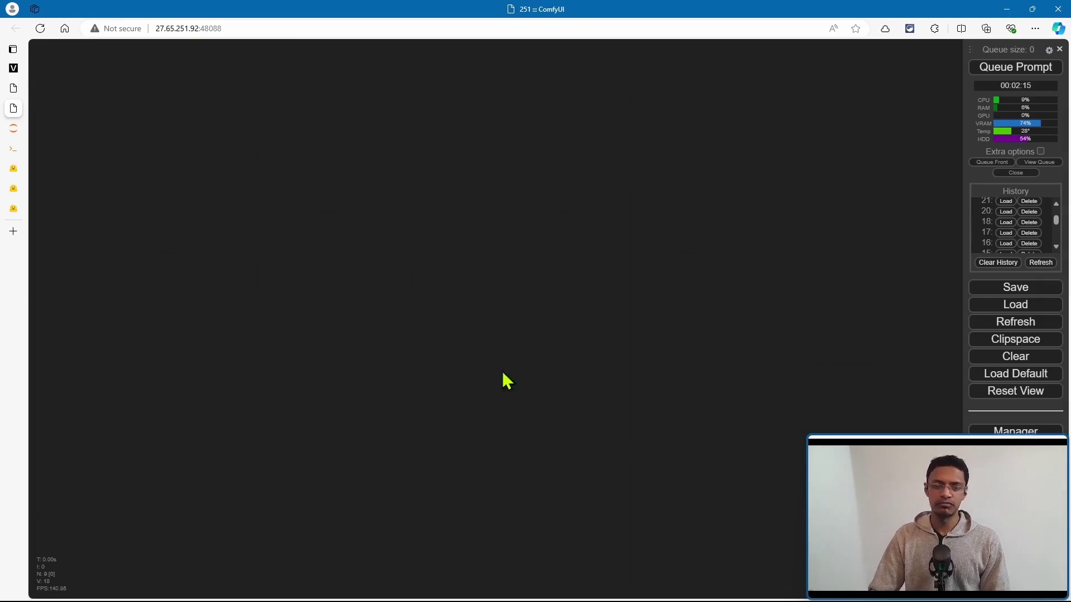
click(14, 188)
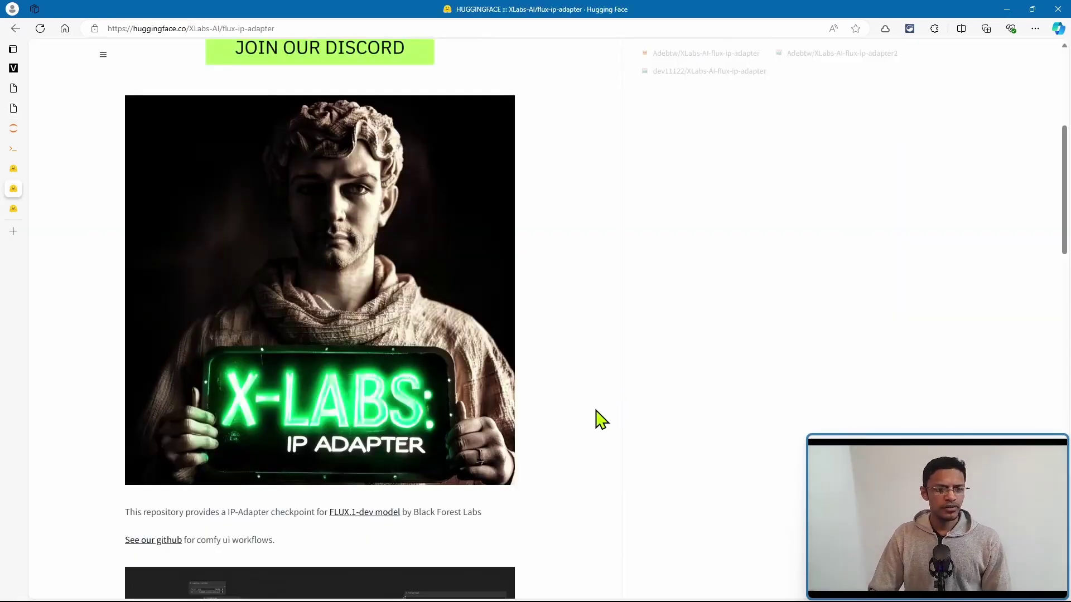
scroll(588, 229, up, 6)
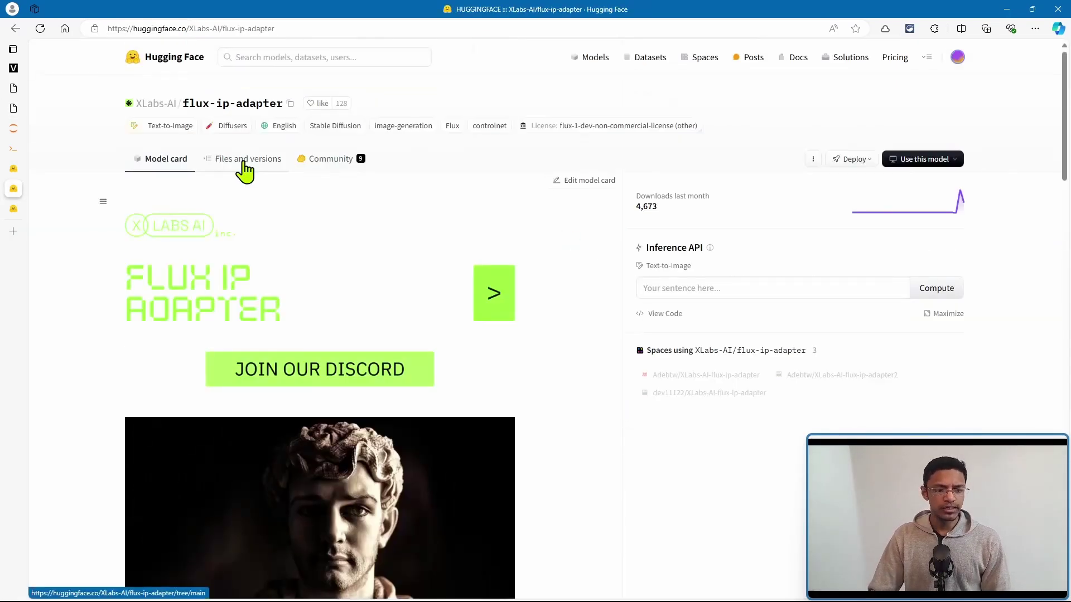
click(243, 163)
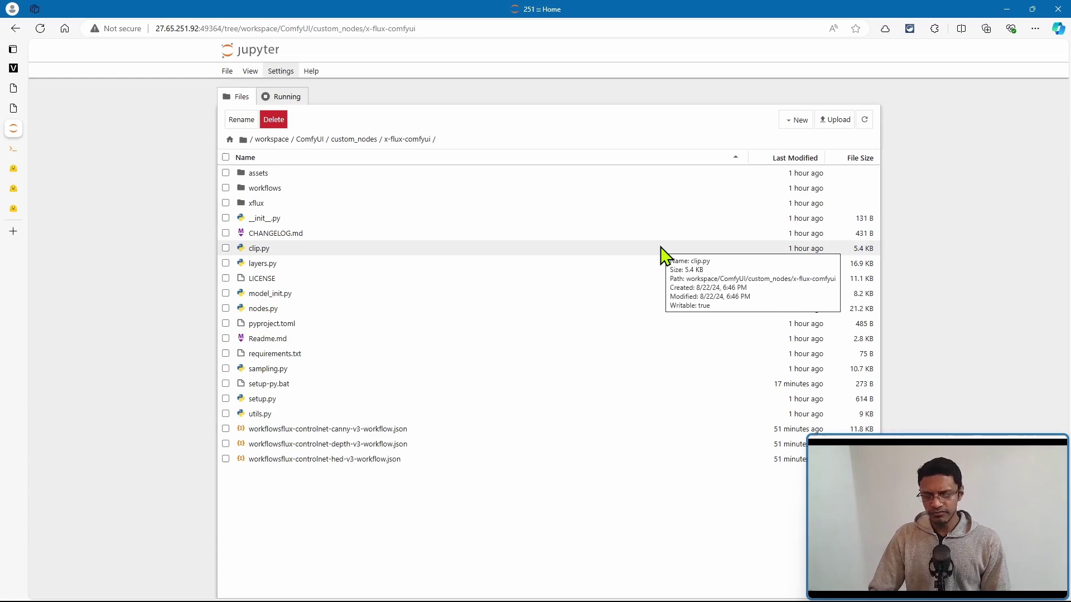
Step: In the Jupyter file browser, go back to the ComfyUI folder and open its models/xlabs subfolder
key(ctrl+plus)
key(ctrl+plus)
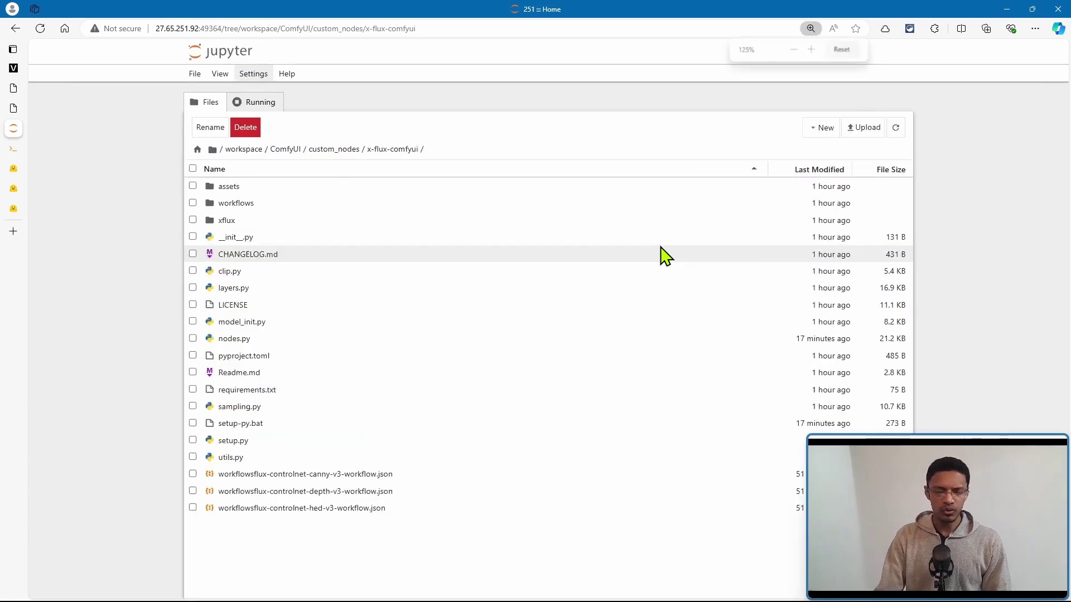
key(ctrl+plus)
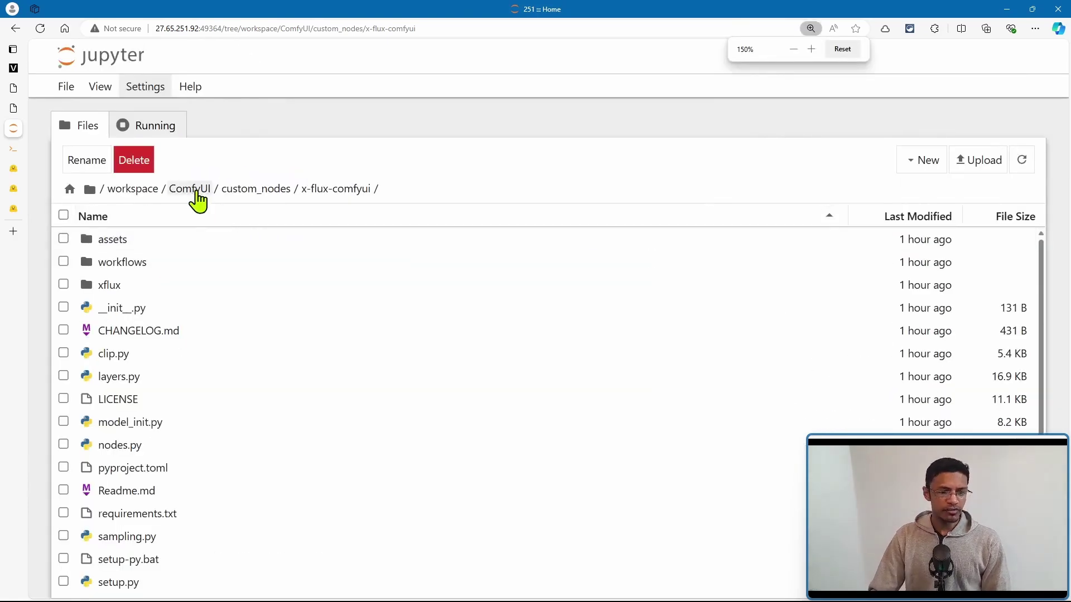
click(192, 188)
scroll(367, 297, down, 2)
click(132, 313)
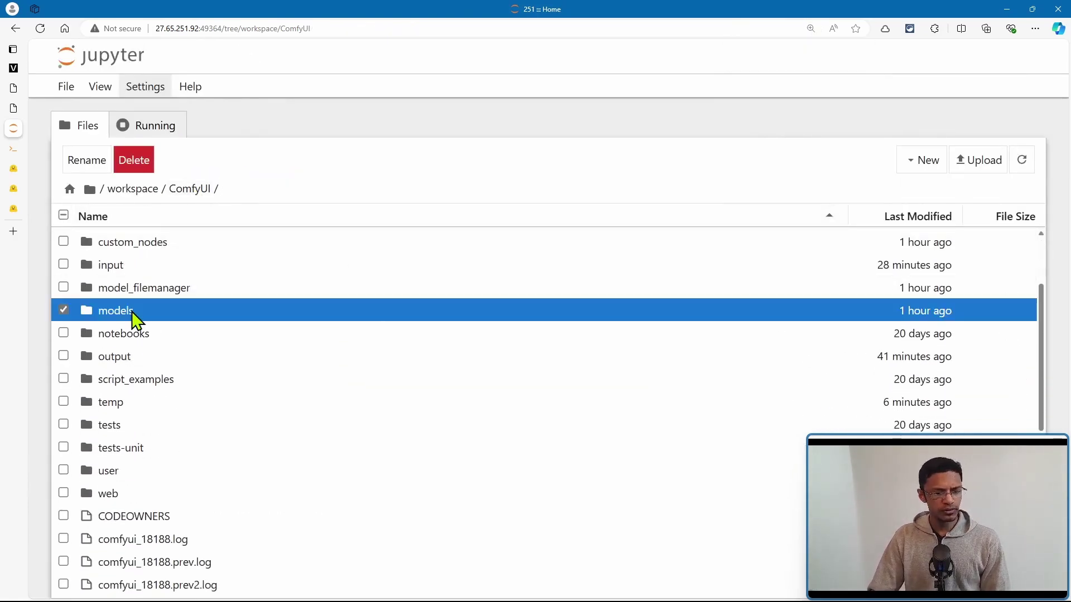
double_click(134, 318)
scroll(229, 315, down, 2)
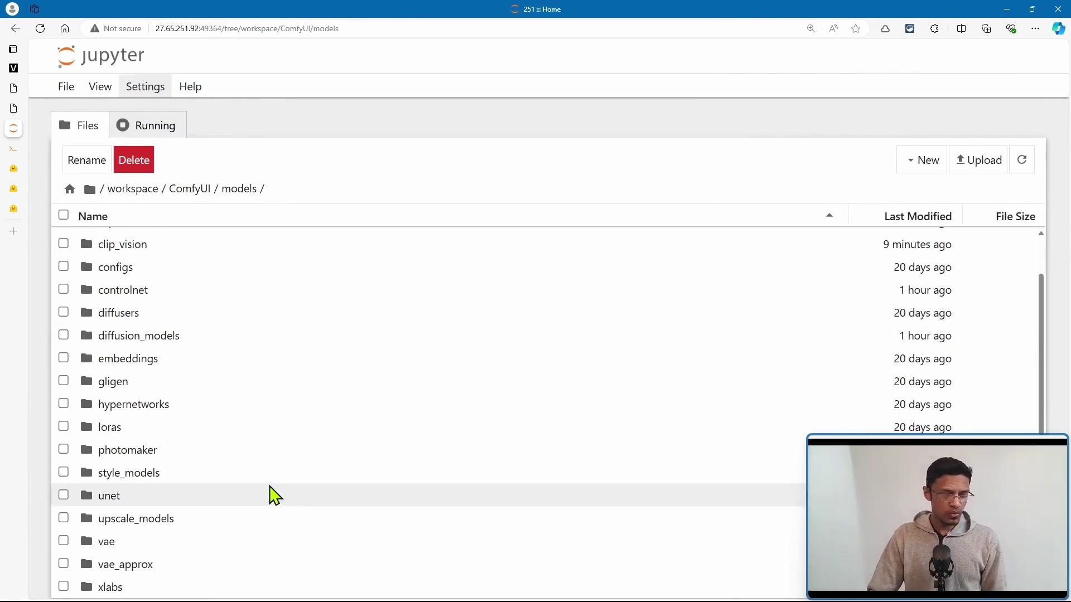
click(163, 593)
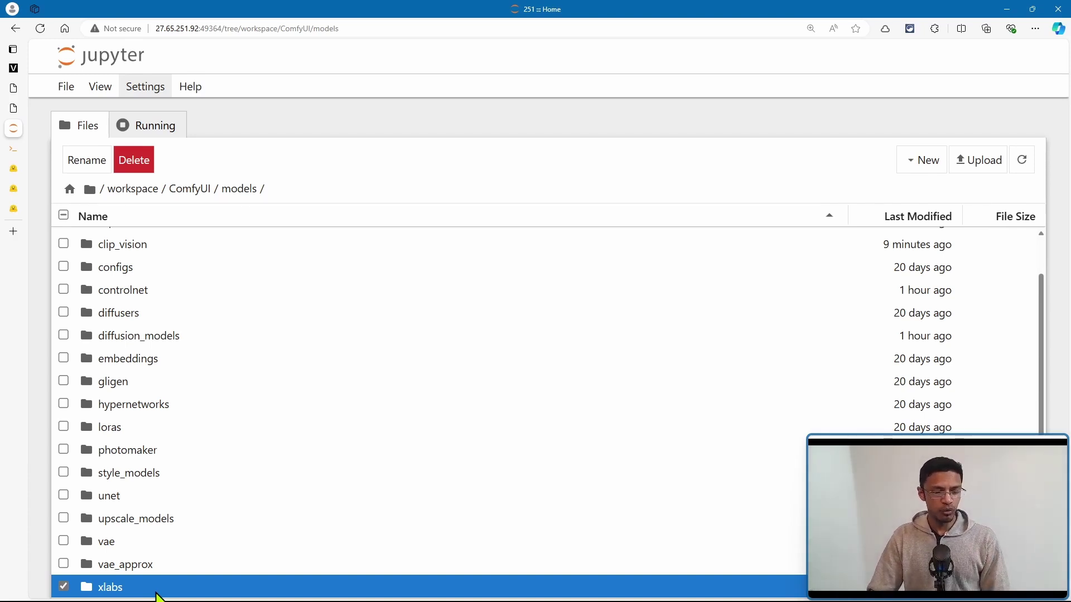
double_click(156, 594)
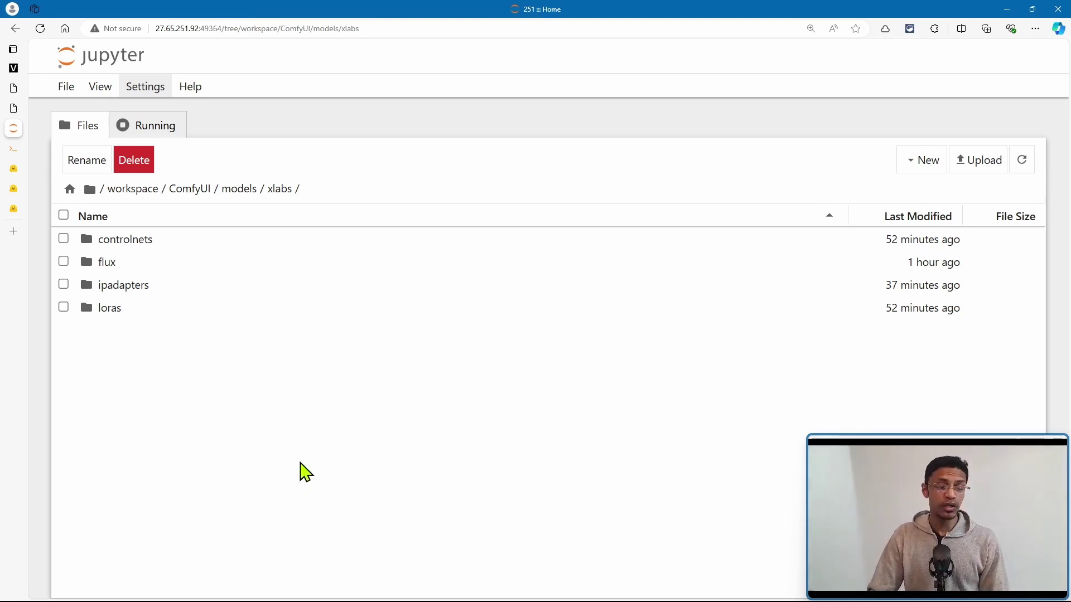
Step: Open the xlabs/ipadapters folder in Jupyter and return to the ComfyUI instructions on the flux-ip-adapter model card on Hugging Face
double_click(147, 288)
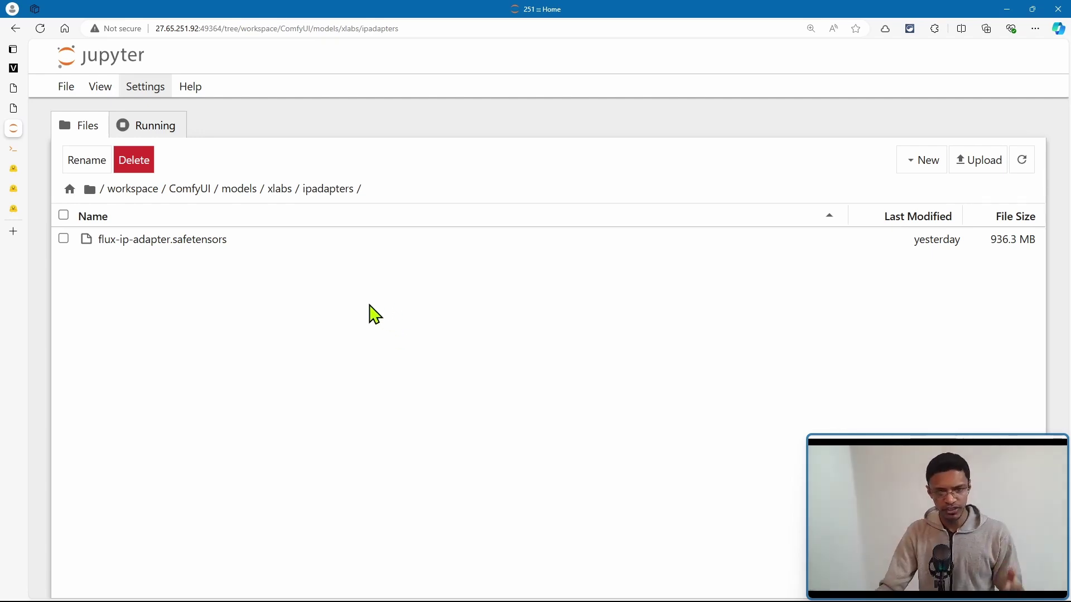
click(33, 189)
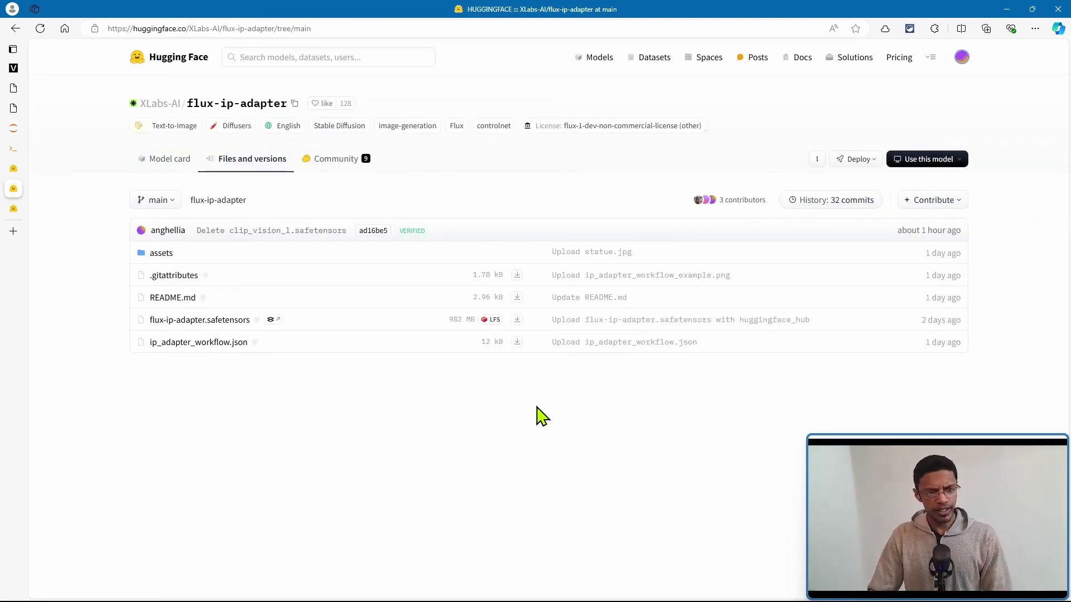
click(170, 160)
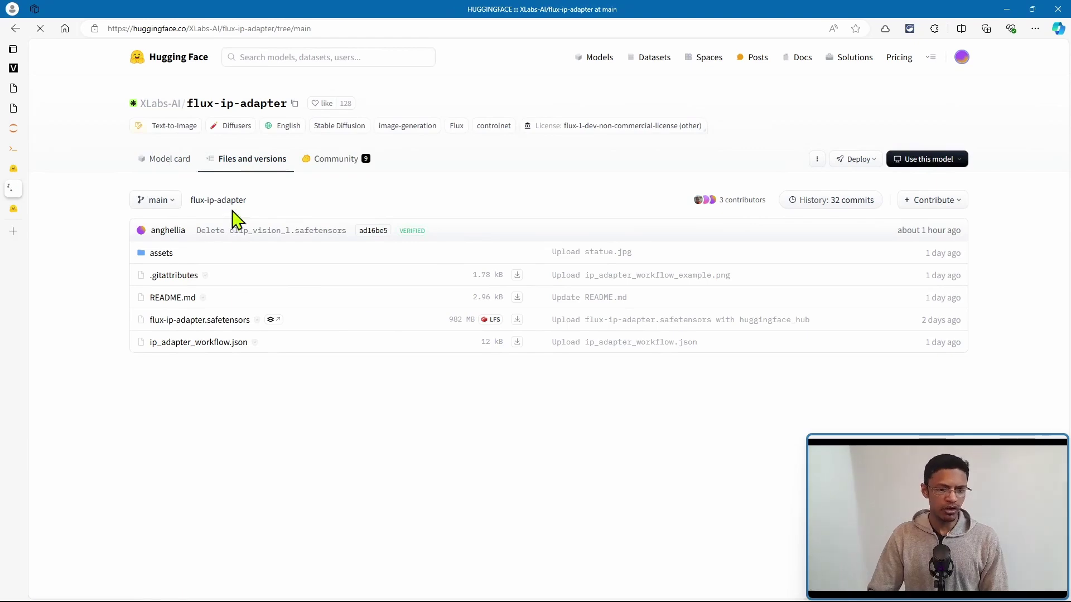
scroll(521, 378, down, 15)
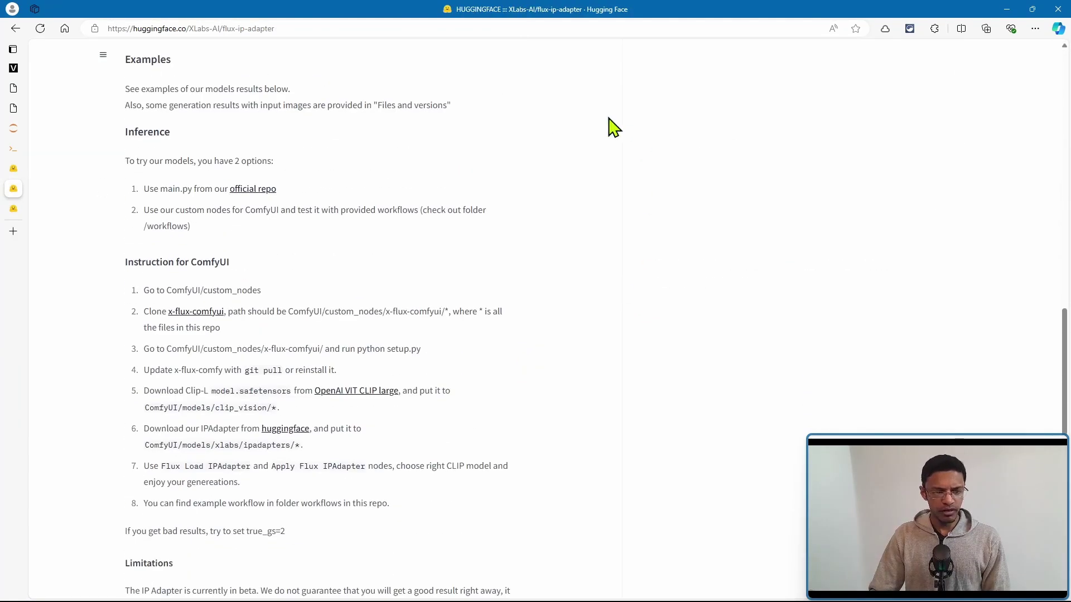
scroll(411, 206, down, 3)
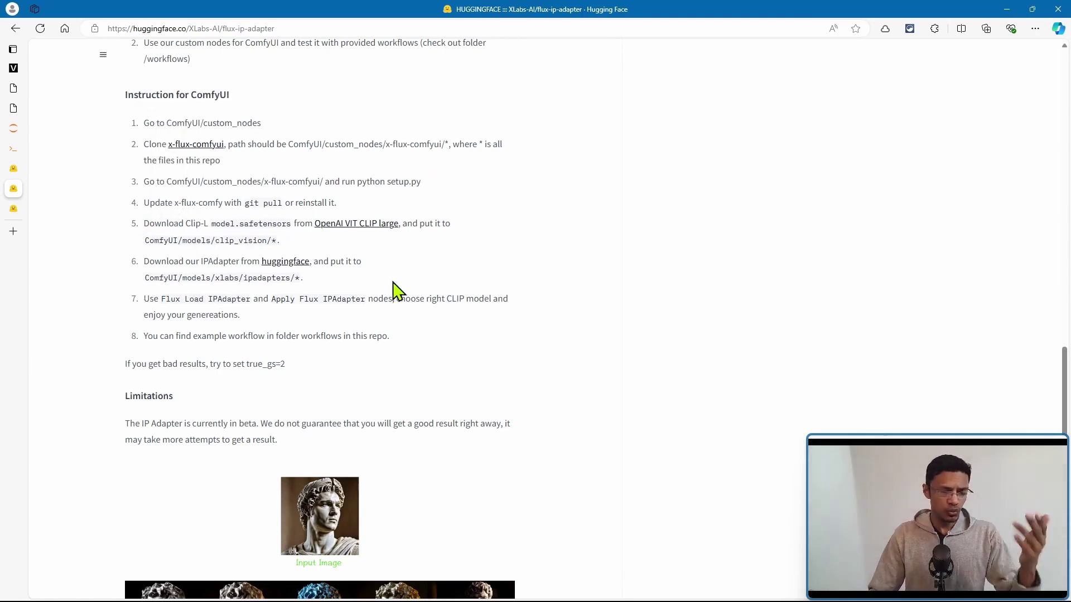
Step: Open the file list of the linked OpenAI VIT CLIP large repository and locate the model.safetensors file named in the instructions
click(363, 228)
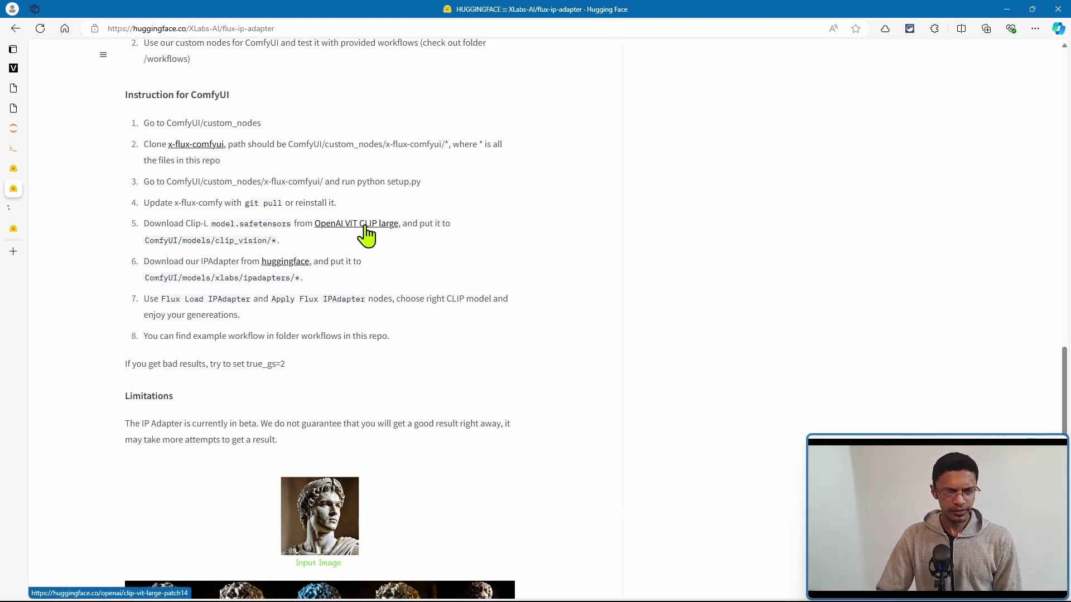
click(244, 170)
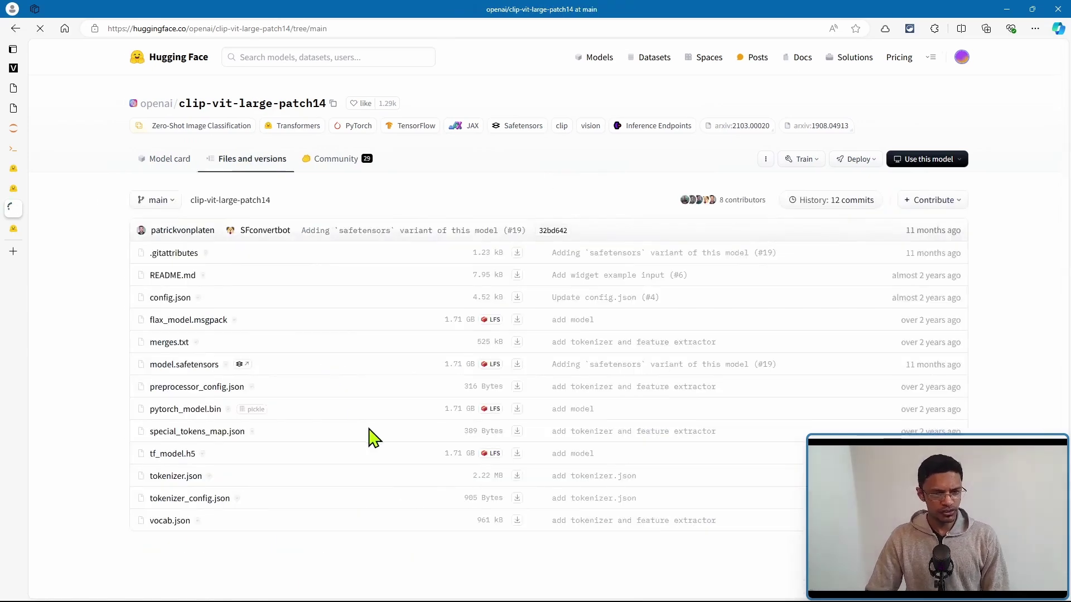
key(ctrl+shift+Tab)
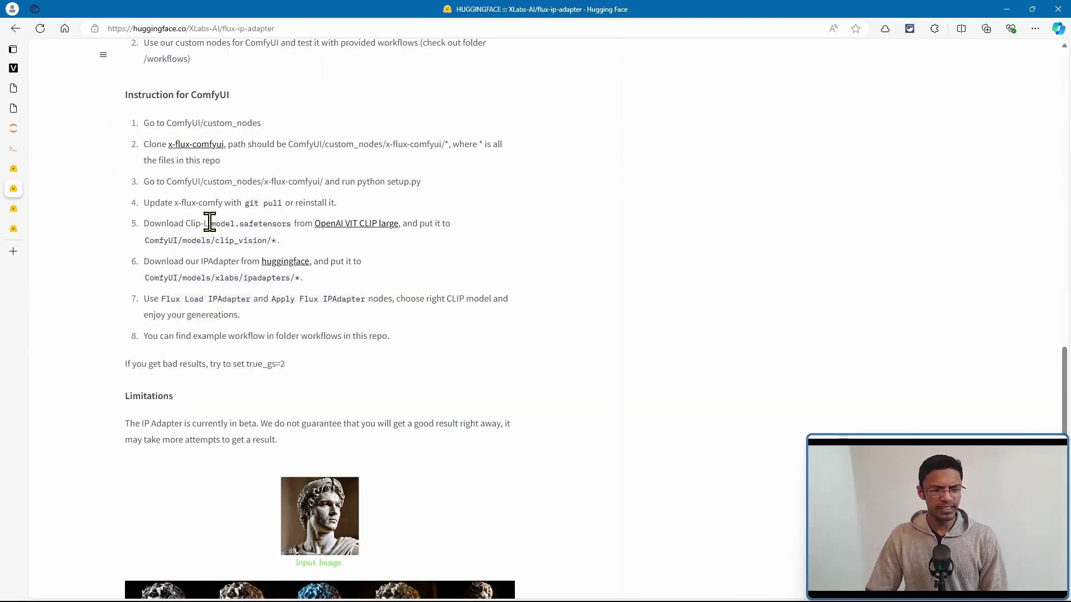
drag(212, 223, 291, 223)
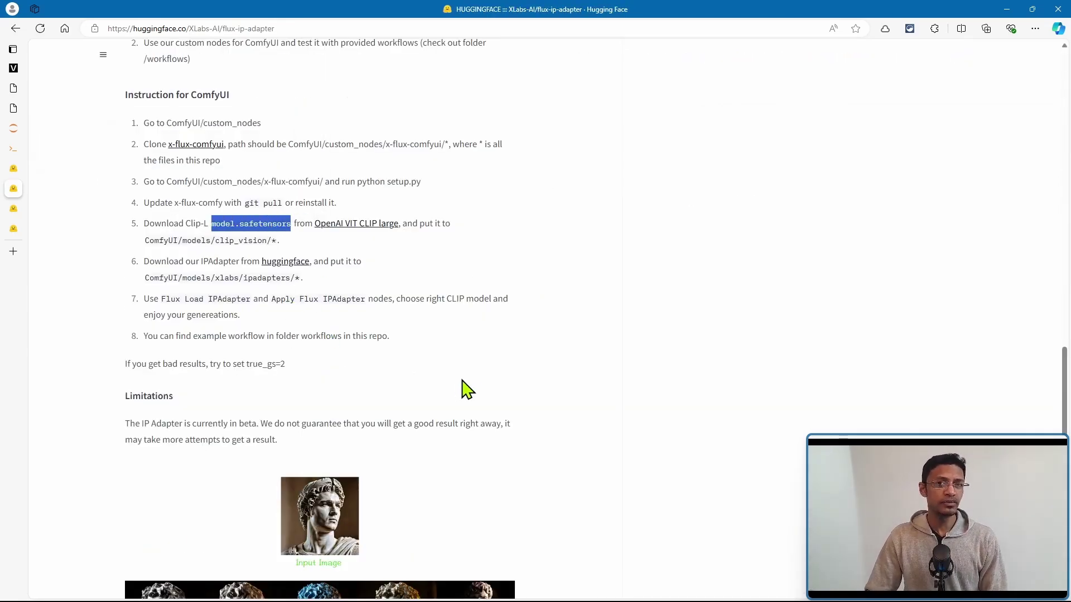
key(ctrl+Tab)
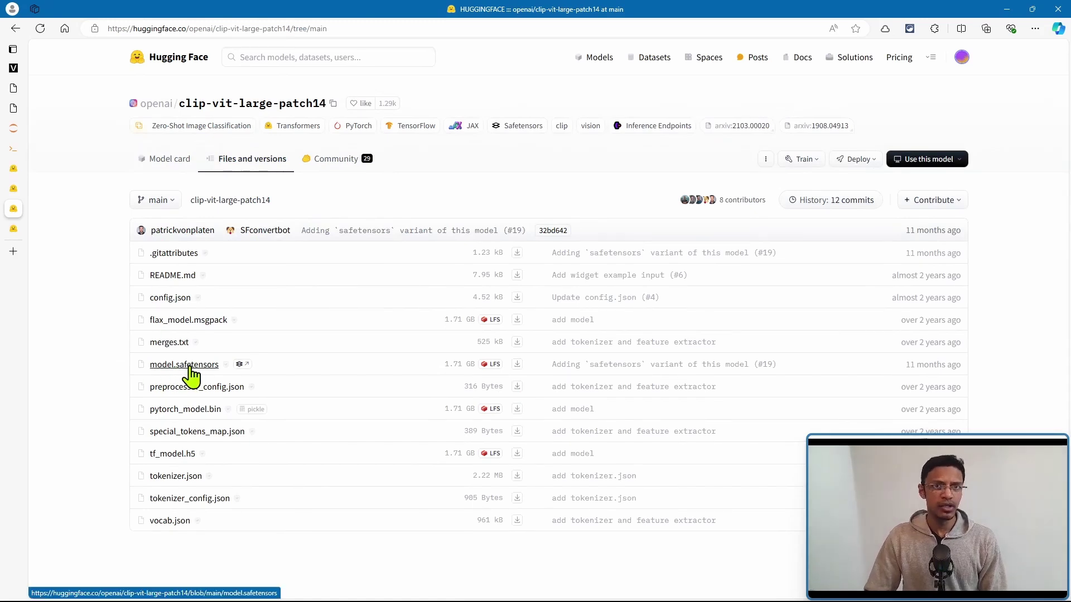
Step: Switch to the Jupyter file browser and open the ComfyUI/models/clip_vision folder
key(ctrl+Tab)
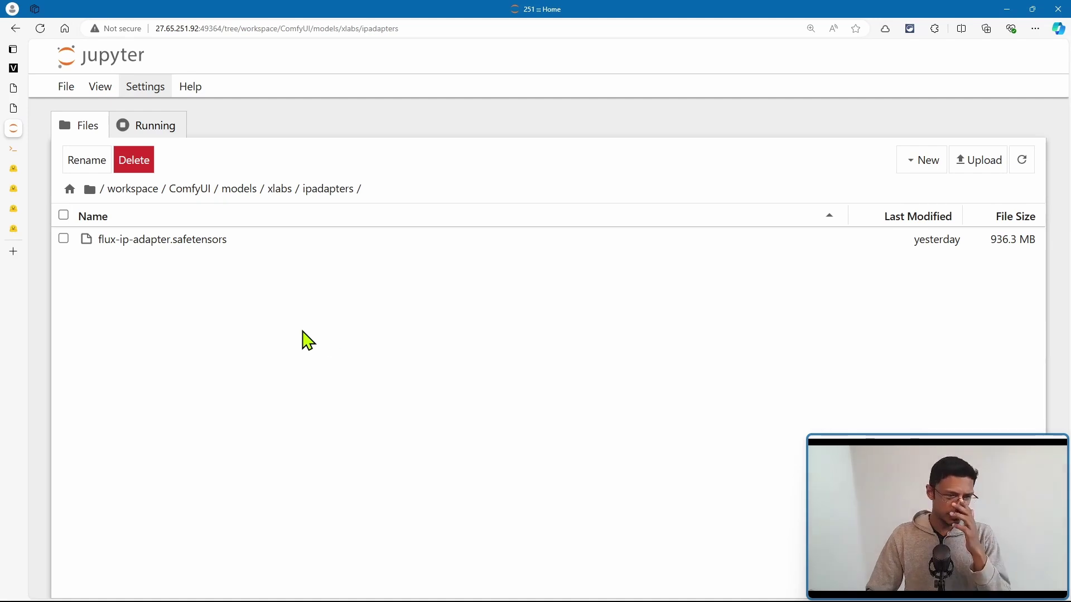
click(192, 190)
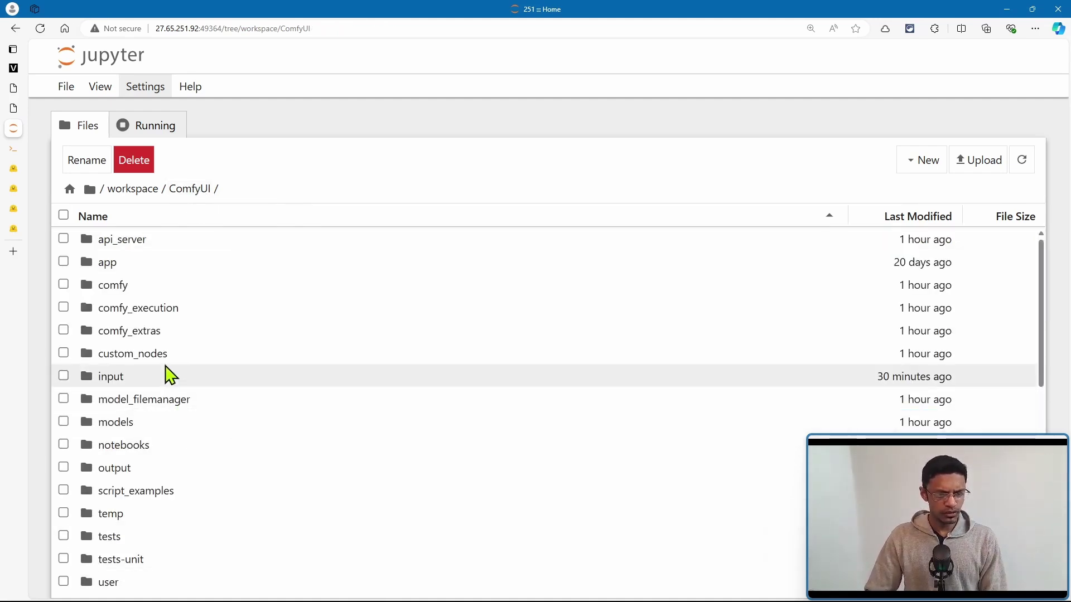
double_click(146, 427)
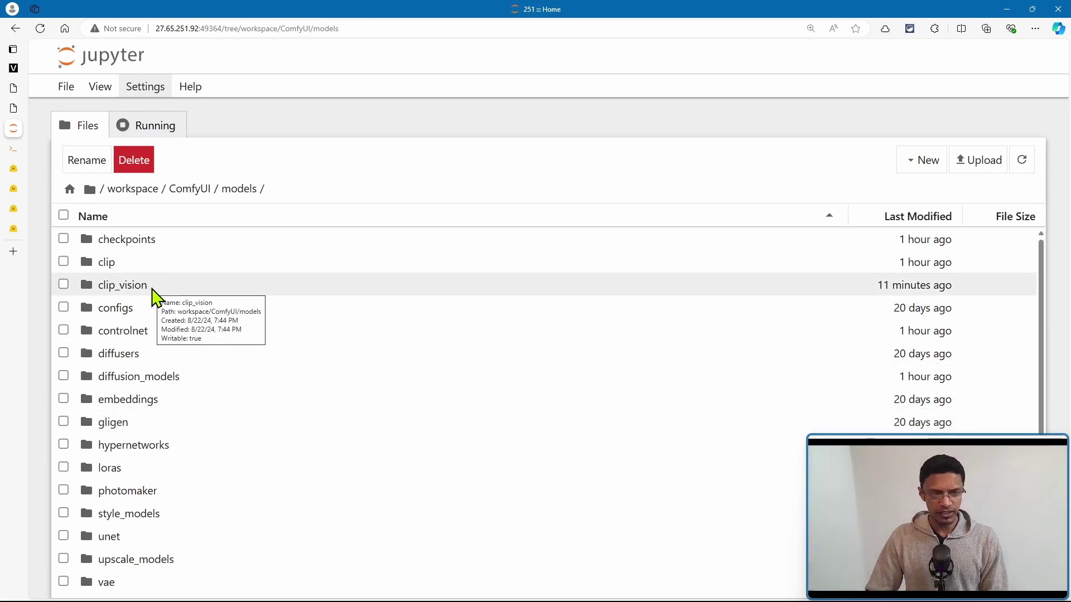
double_click(154, 294)
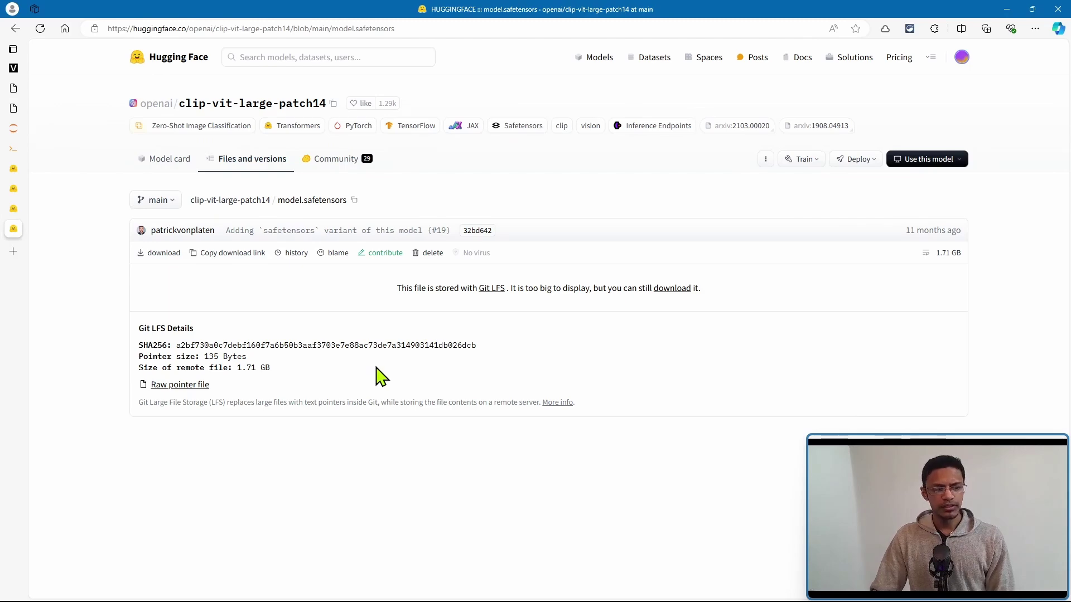
Step: Close the two clip-vit-large-patch14 pages and open the files and versions of flux-ip-adapter from its reloaded model card
middle_click(11, 230)
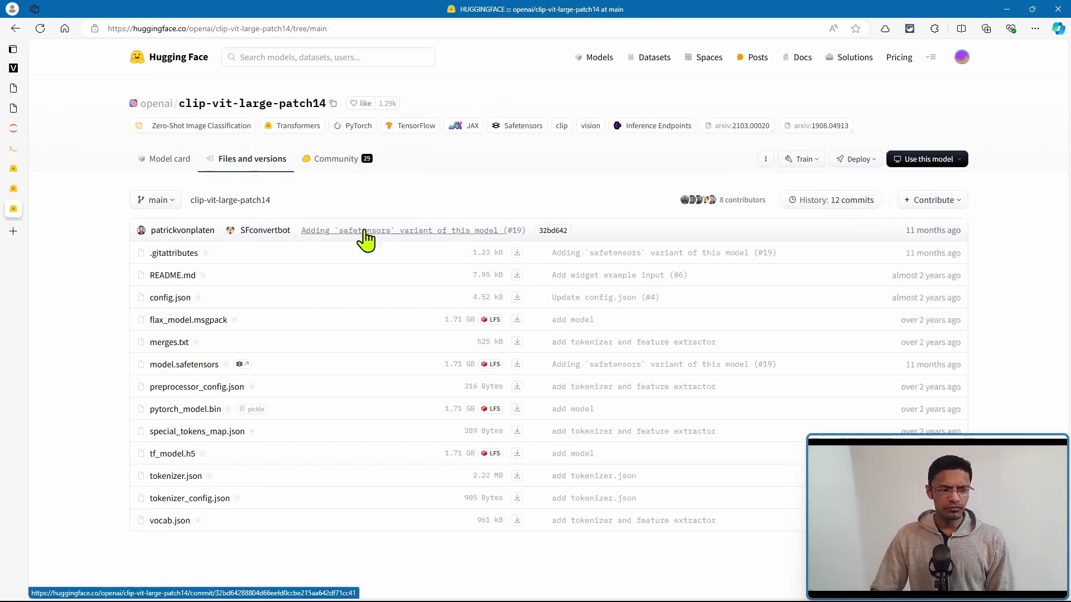
key(ctrl+w)
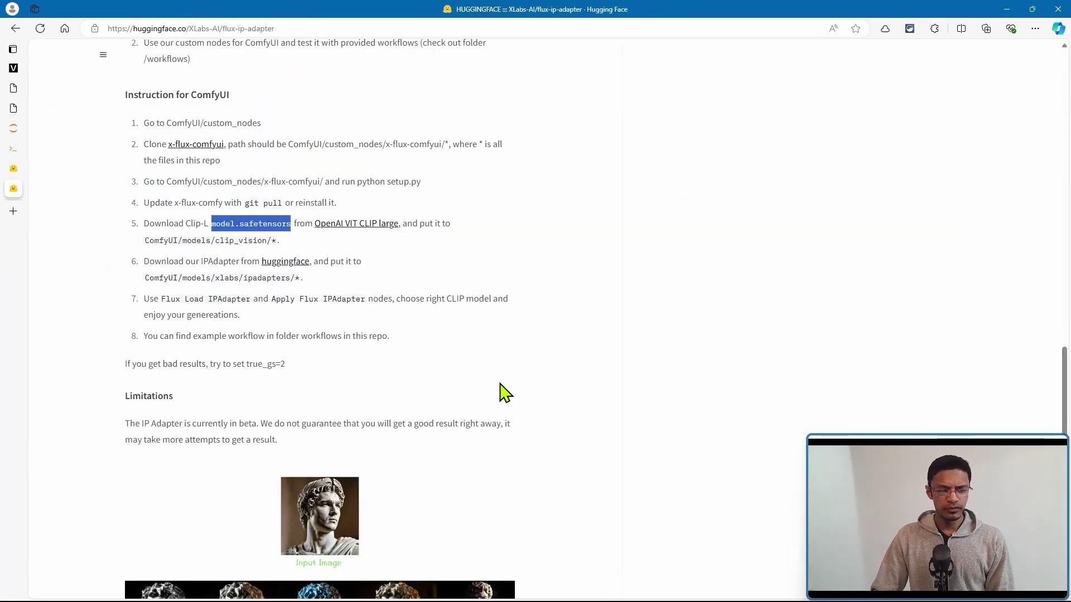
key(F5)
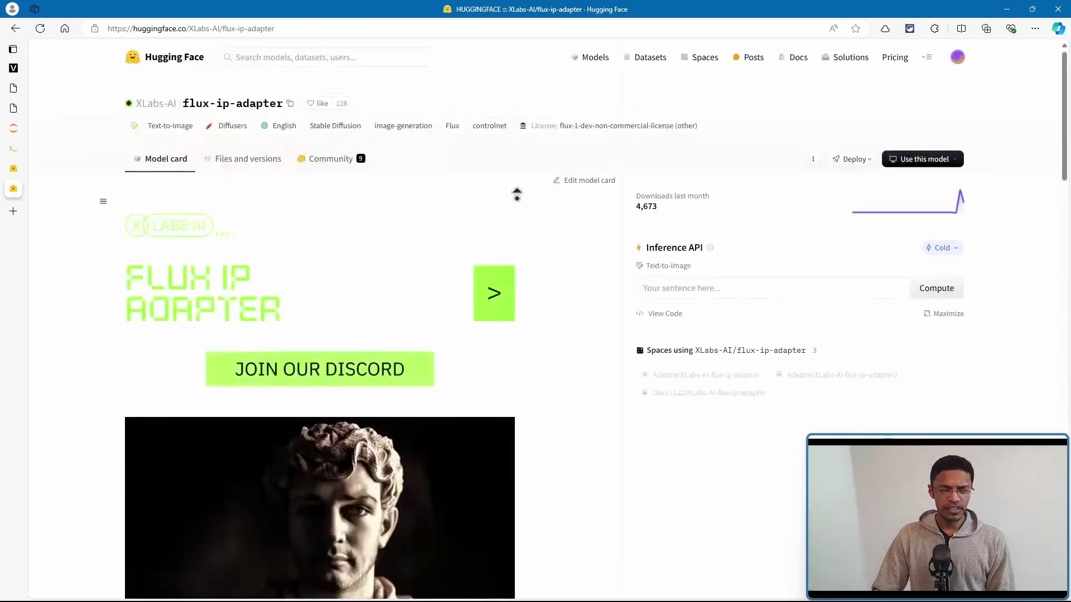
click(241, 160)
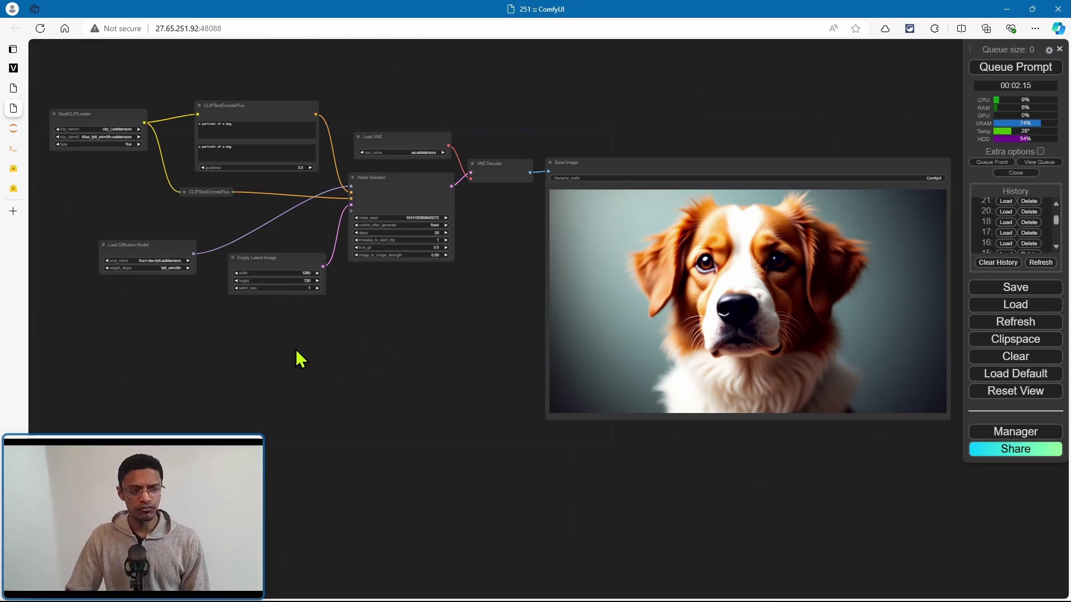
Step: In the ComfyUI workflow, examine the model files and options chosen in the Load Diffusion Model and DualCLIPLoader nodes
scroll(167, 329, up, 5)
drag(137, 292, 425, 329)
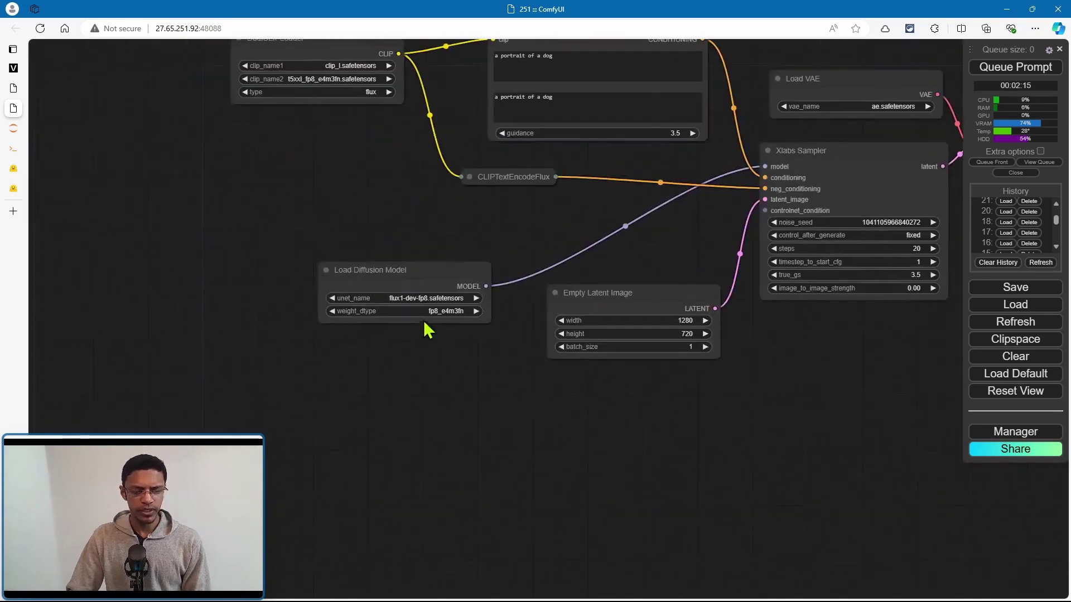
click(423, 321)
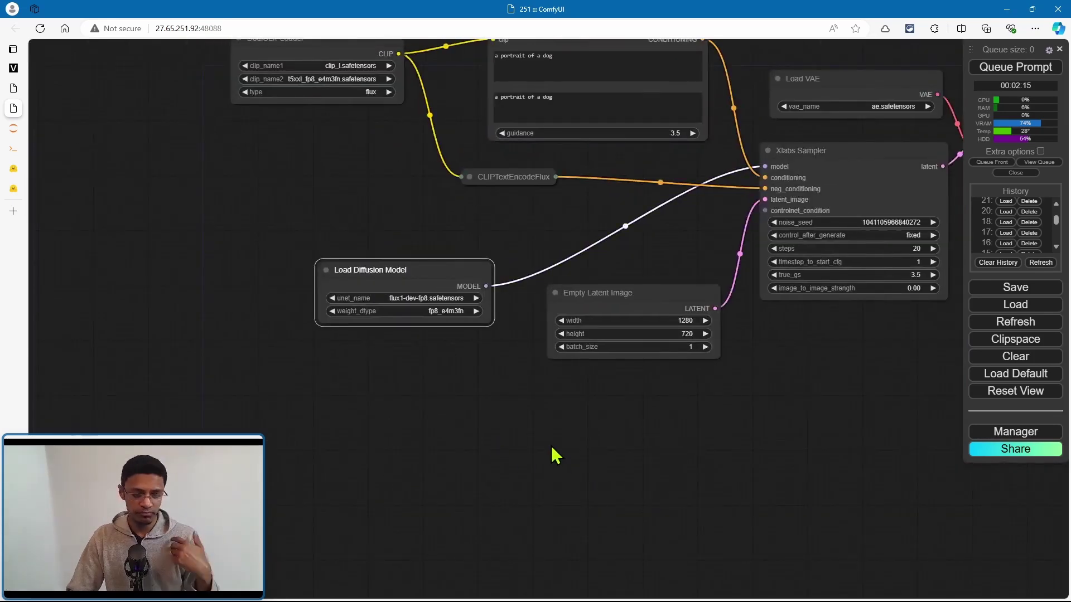
scroll(502, 421, up, 5)
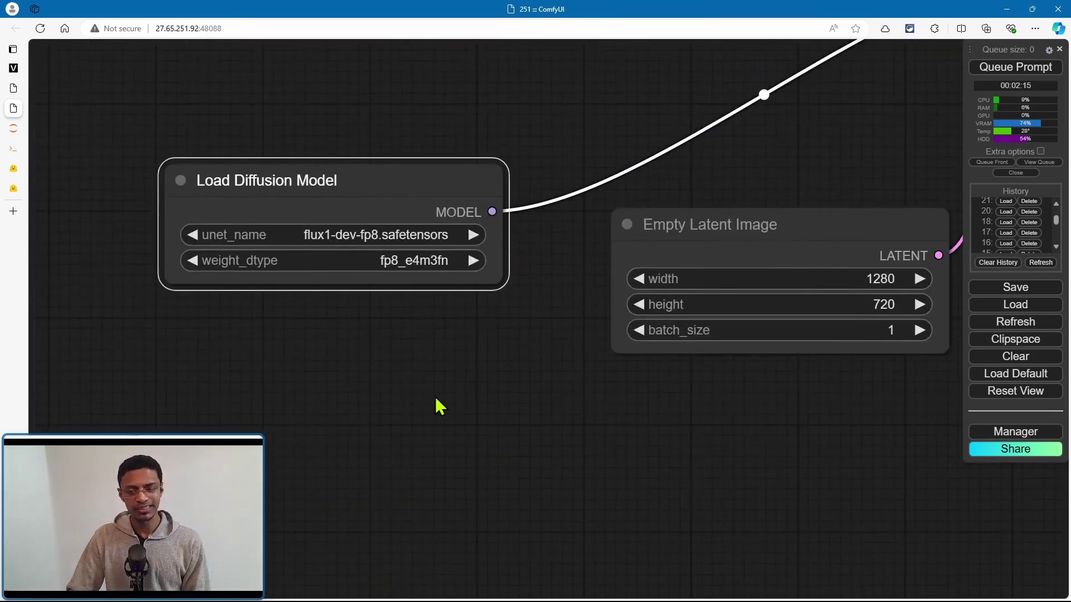
scroll(453, 395, down, 5)
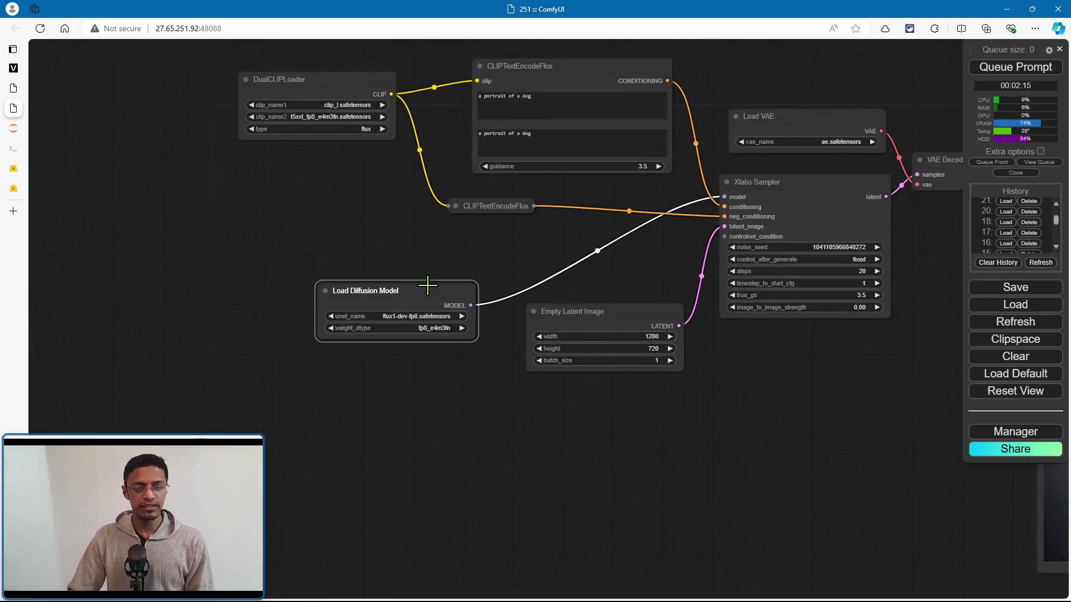
scroll(337, 244, up, 4)
click(281, 117)
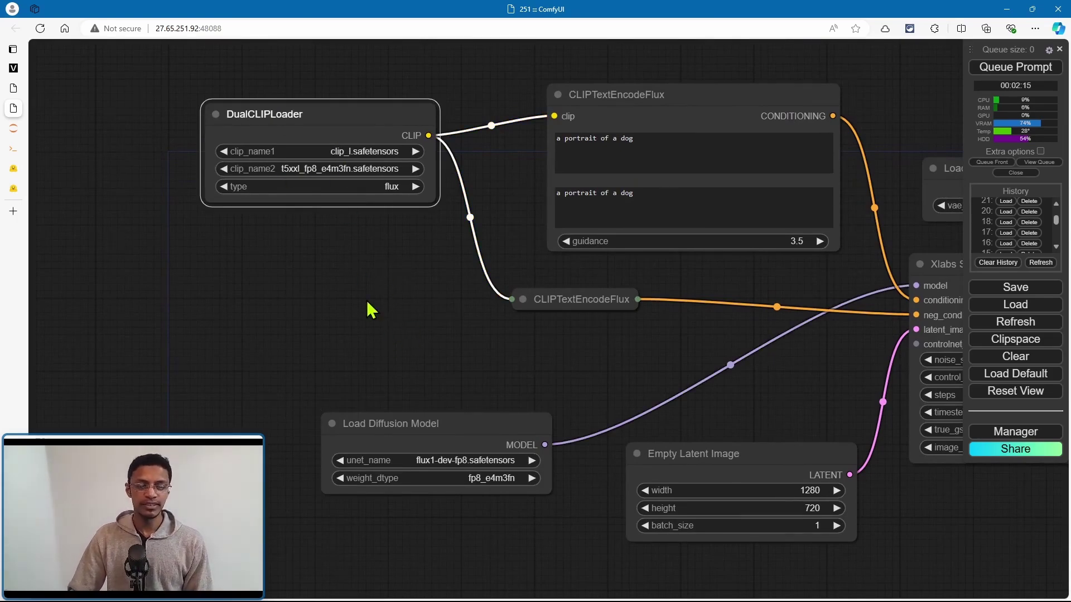
scroll(366, 301, down, 2)
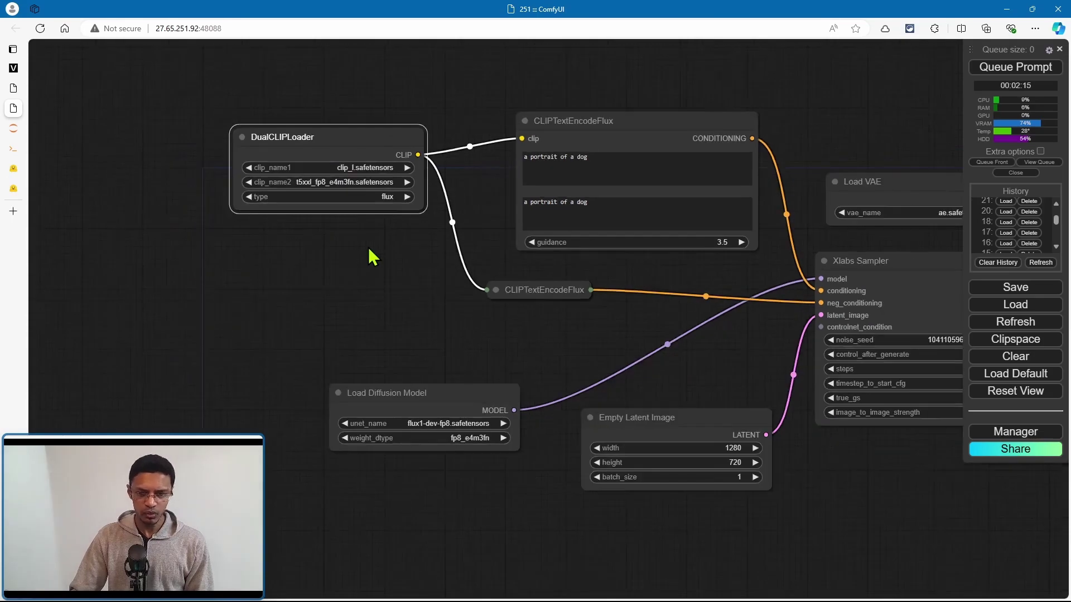
Step: Examine the two prompt fields of the expanded CLIPTextEncodeFlux node alongside the two CLIP models in the DualCLIPLoader node
drag(370, 256, 179, 270)
click(370, 106)
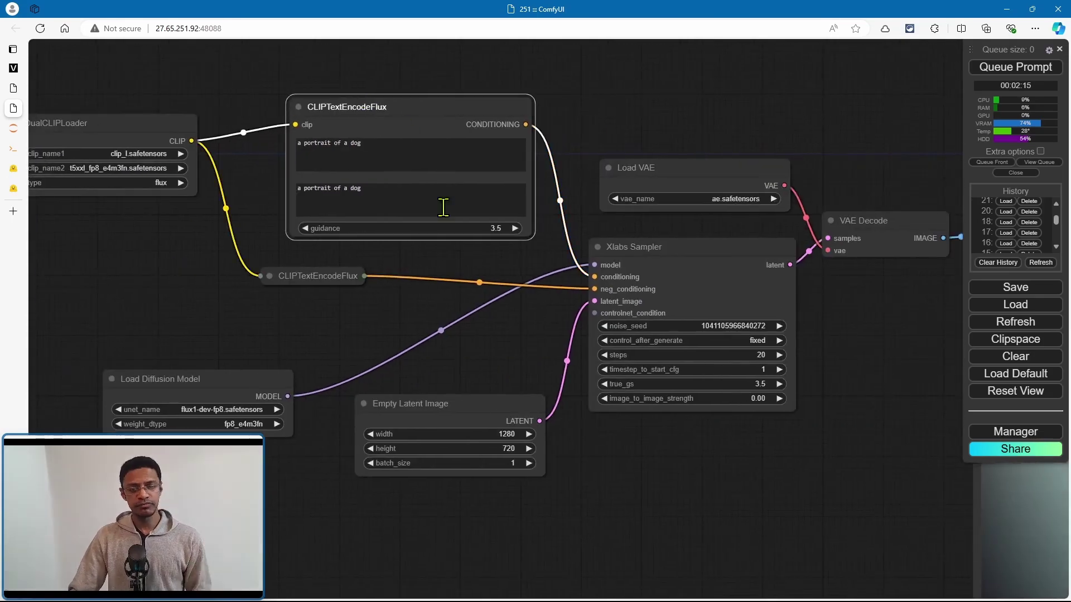
click(388, 147)
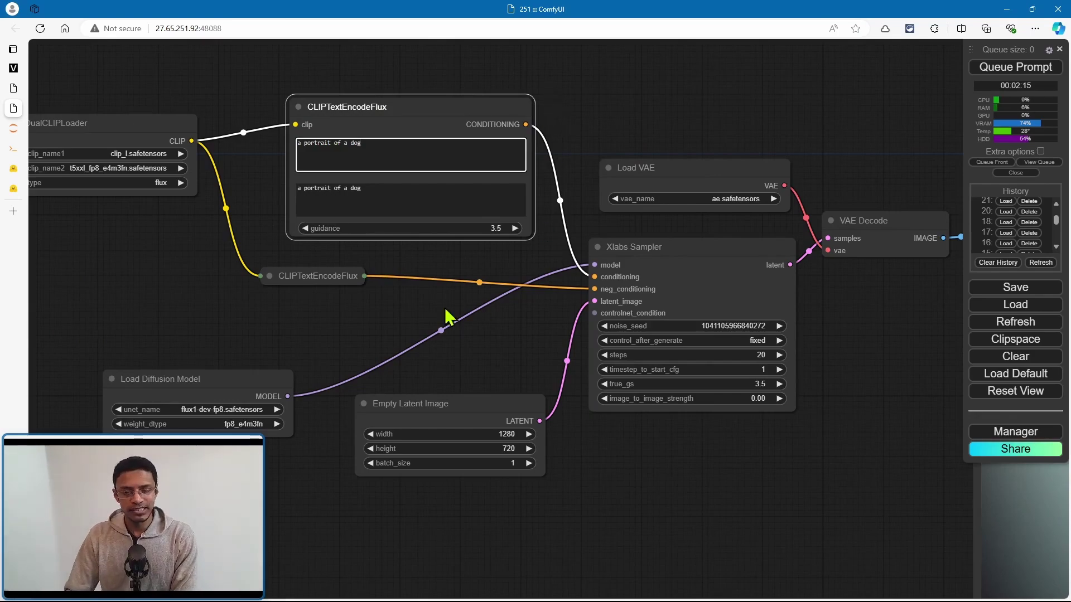
click(411, 202)
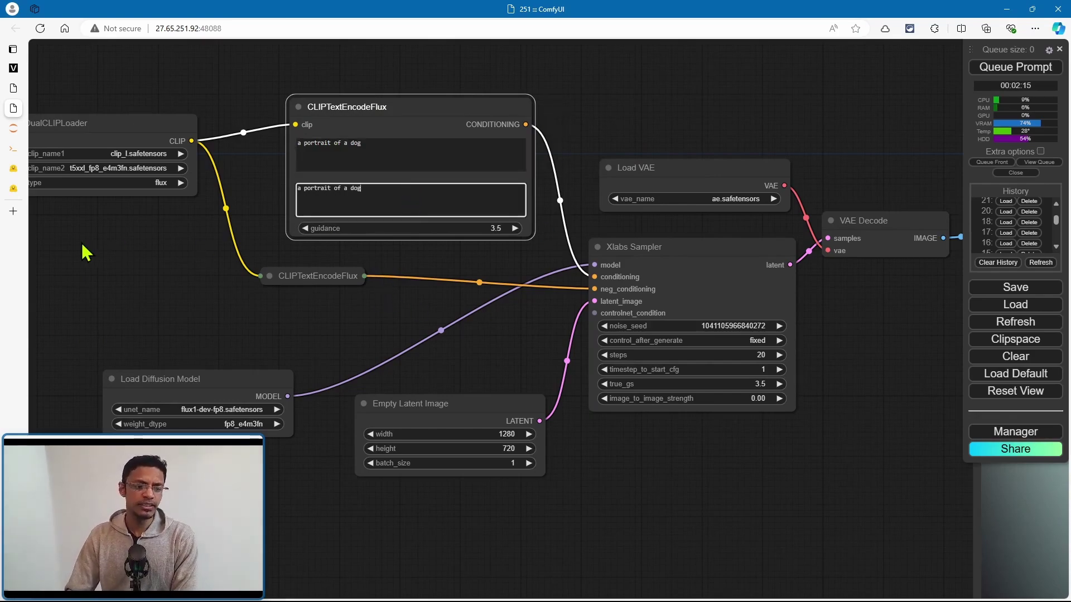
drag(106, 251, 169, 249)
scroll(143, 180, up, 4)
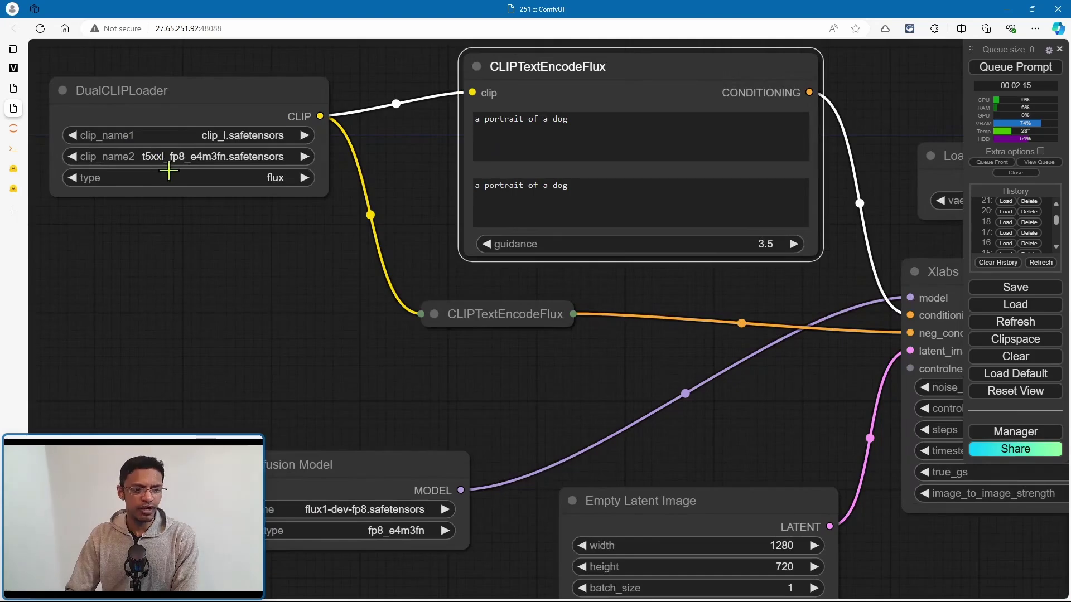
scroll(306, 293, down, 3)
drag(306, 294, 209, 304)
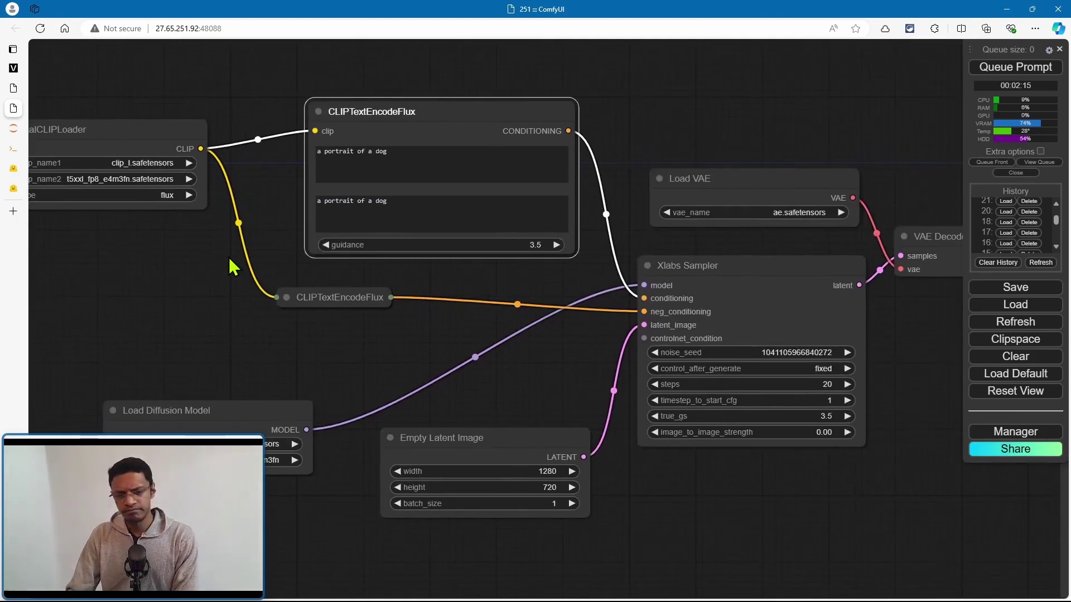
click(459, 220)
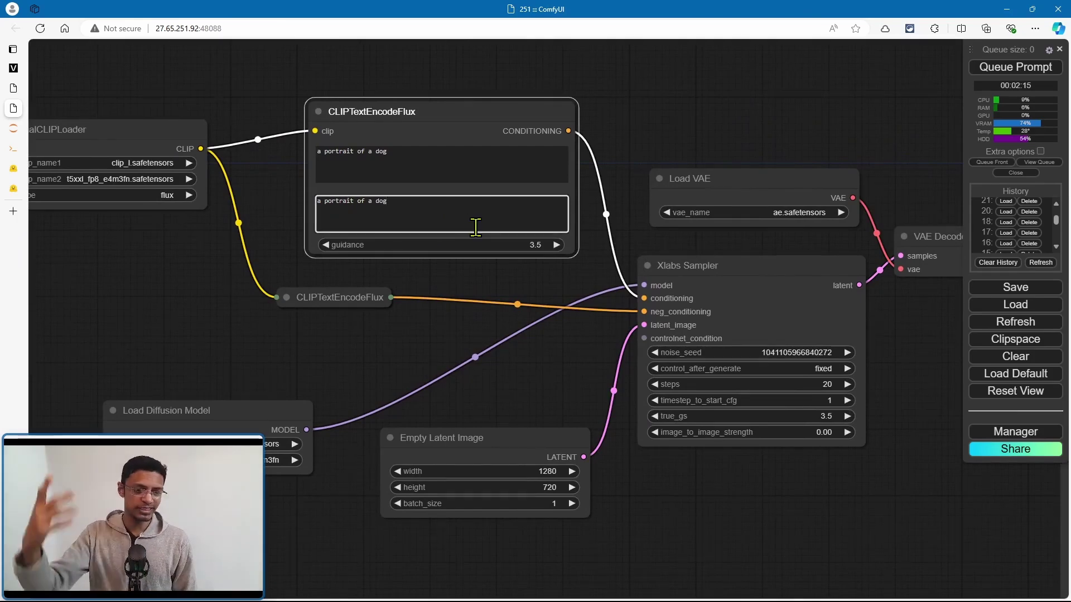
scroll(550, 365, down, 1)
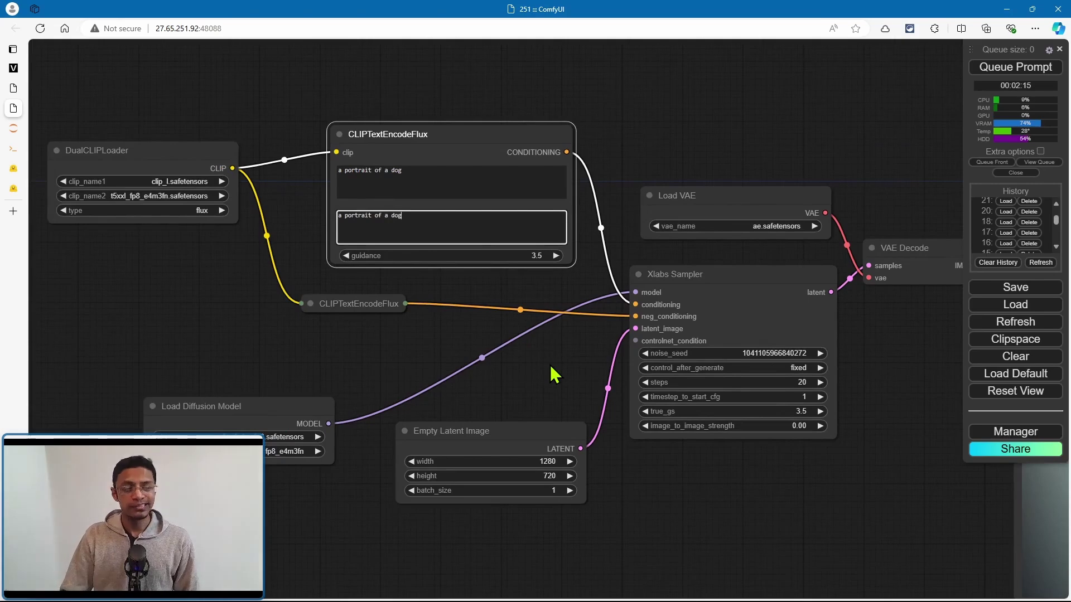
scroll(559, 372, down, 2)
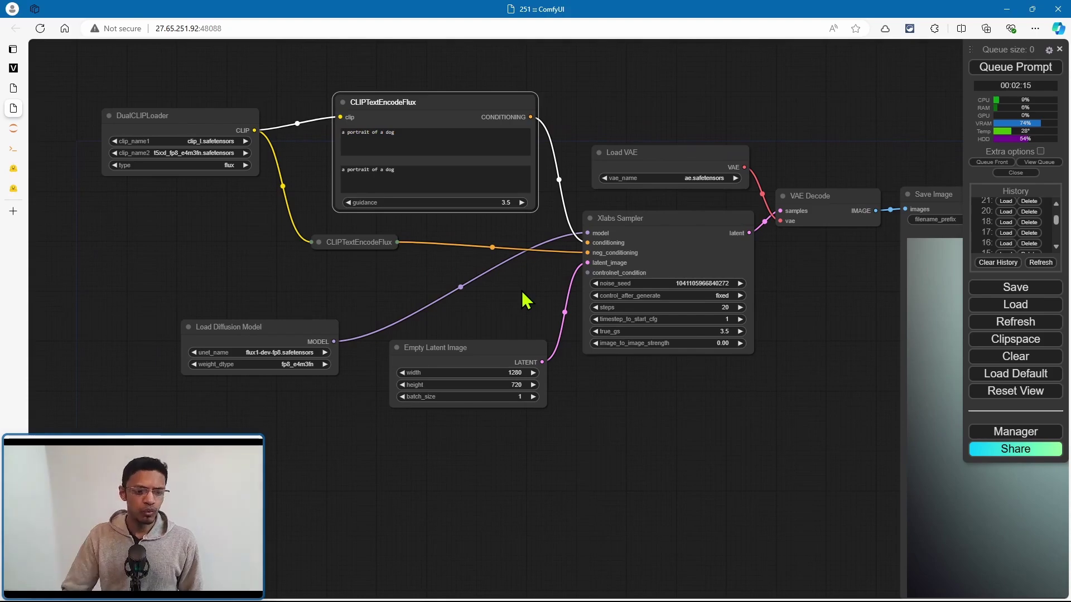
click(419, 144)
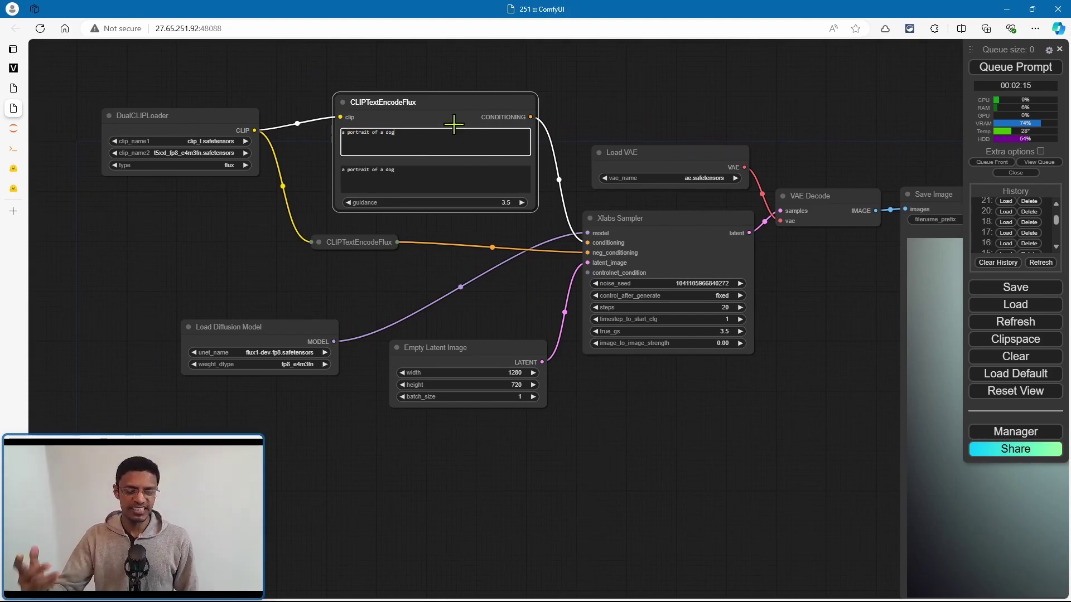
Step: Set the Empty Latent Image node's width and height to 1024 each
click(532, 373)
click(533, 373)
scroll(596, 430, up, 5)
drag(567, 459, 623, 421)
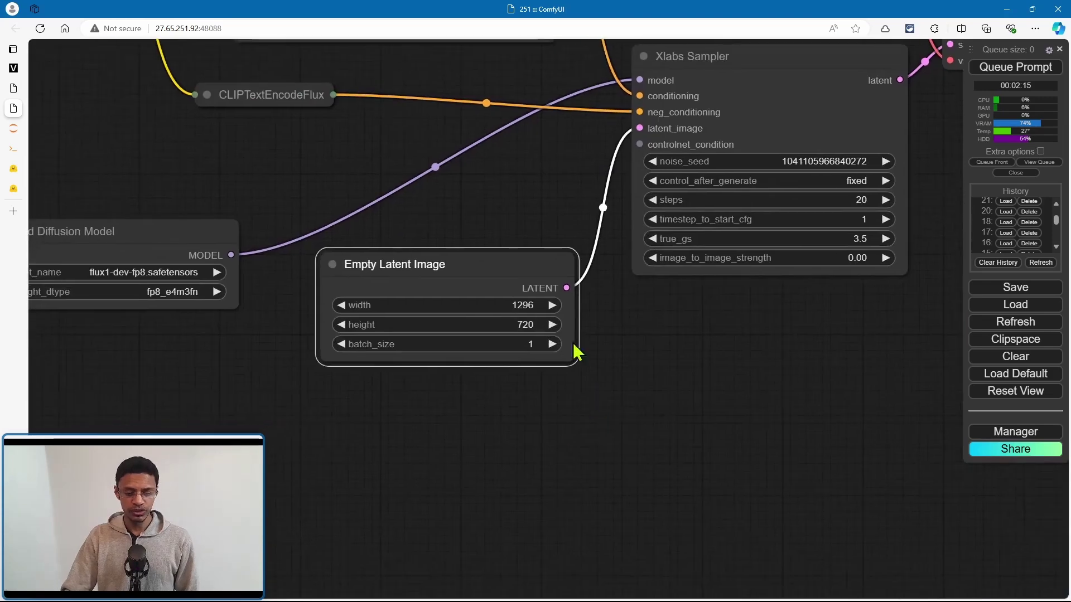
click(486, 305)
text(024)
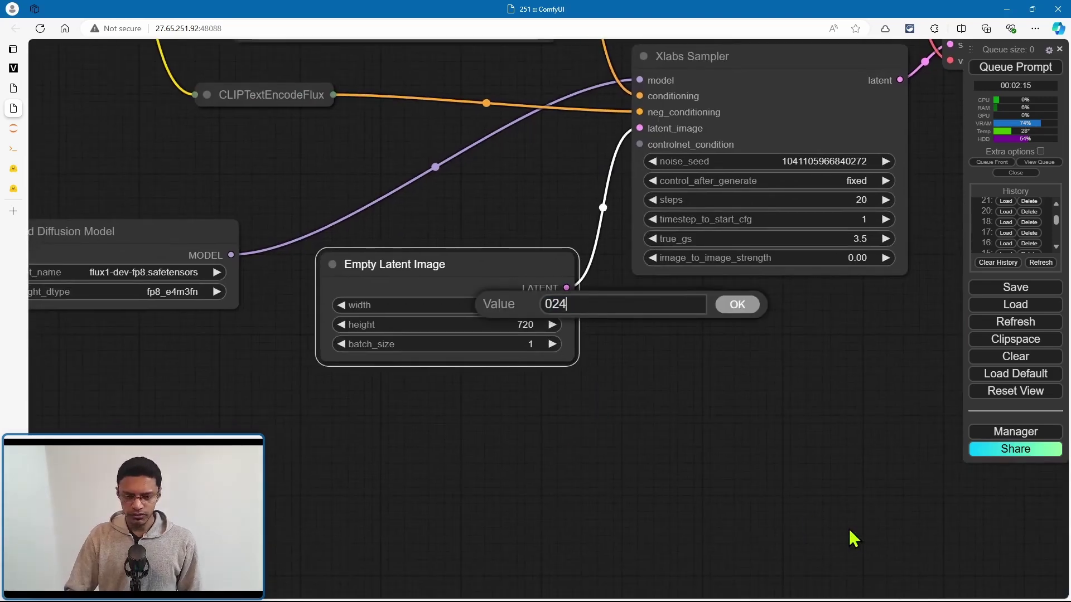
click(524, 325)
text(1024)
key(Return)
scroll(704, 465, down, 5)
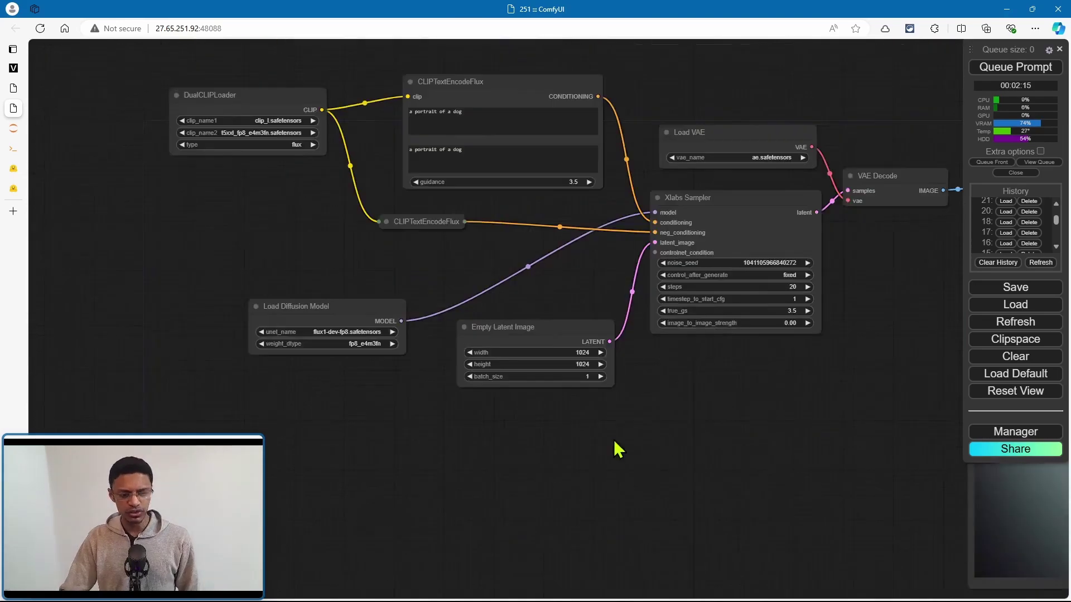
Step: Examine the Load VAE node's model, its link to VAE Decode and the dog portrait in Save Image
click(573, 155)
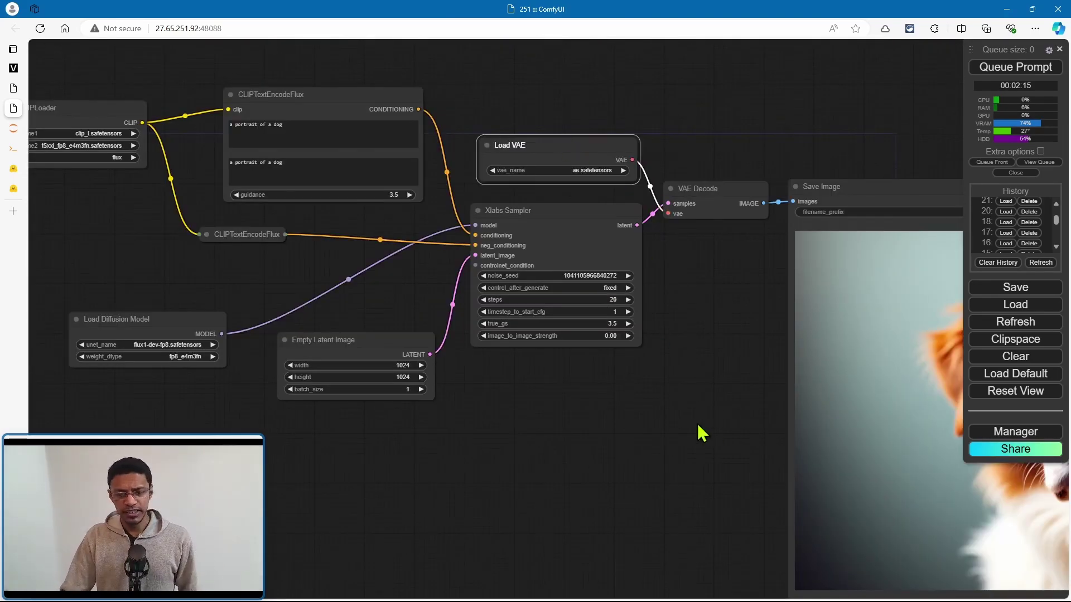
scroll(640, 172, up, 5)
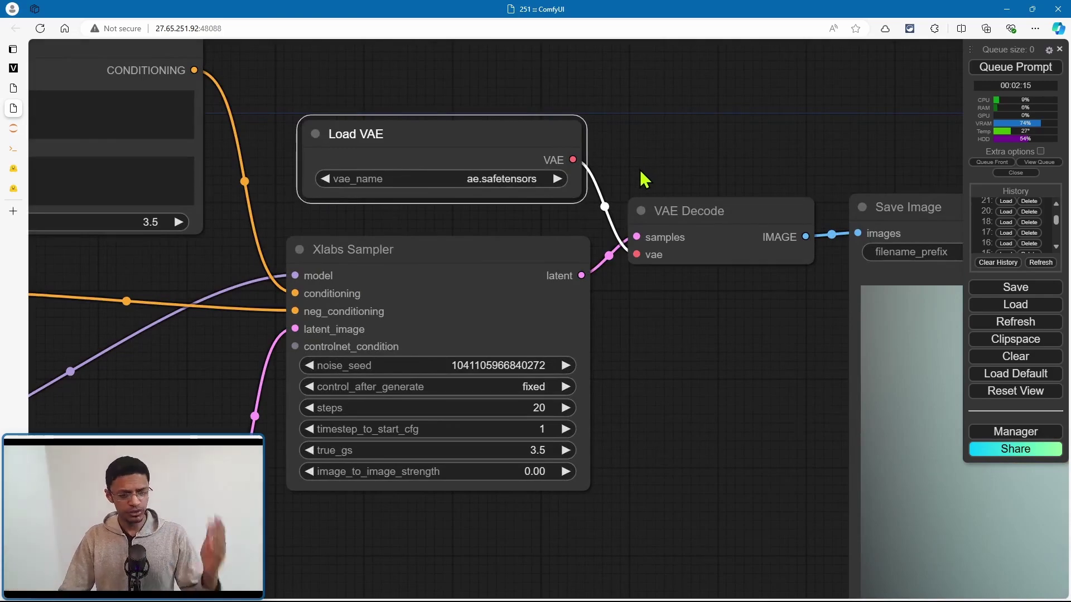
scroll(624, 443, down, 8)
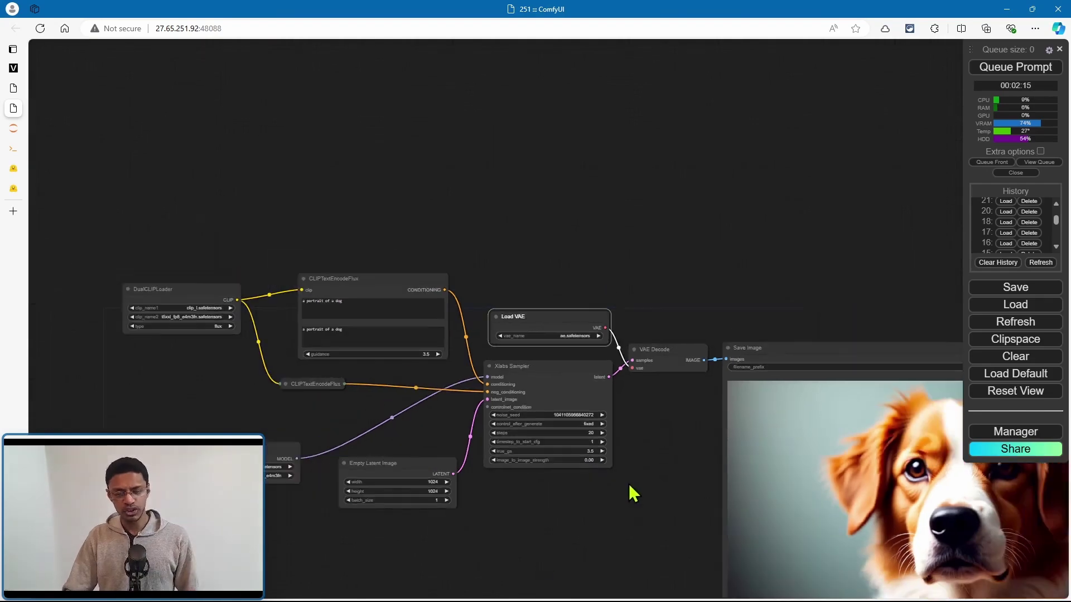
drag(633, 493, 498, 301)
scroll(498, 301, down, 2)
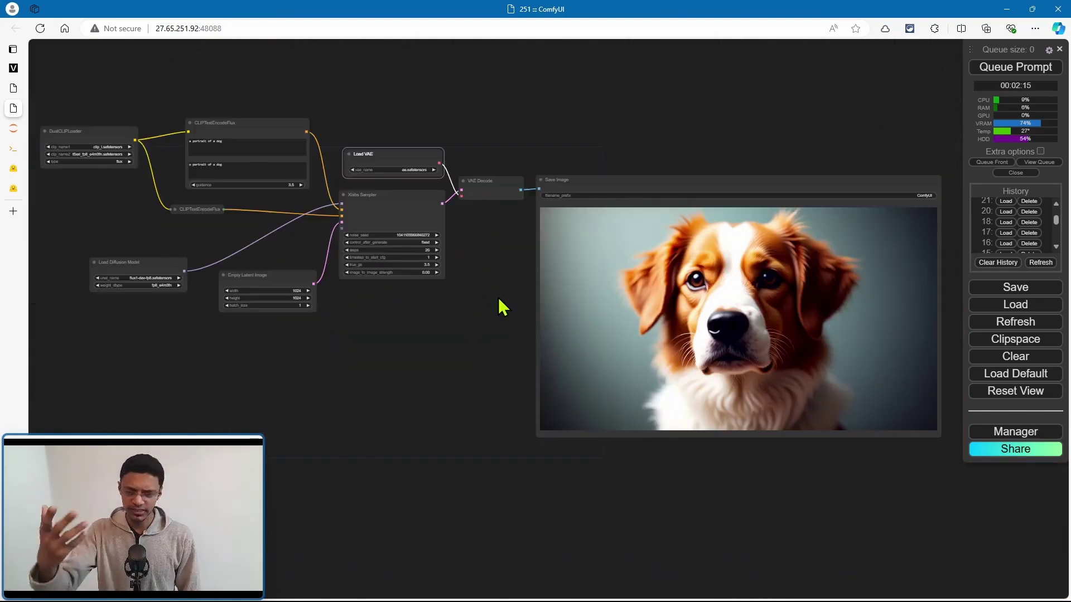
Step: Load the Flux IP-Adapter workflow from history entry 20 and focus on its Load Diffusion Model node
click(1006, 211)
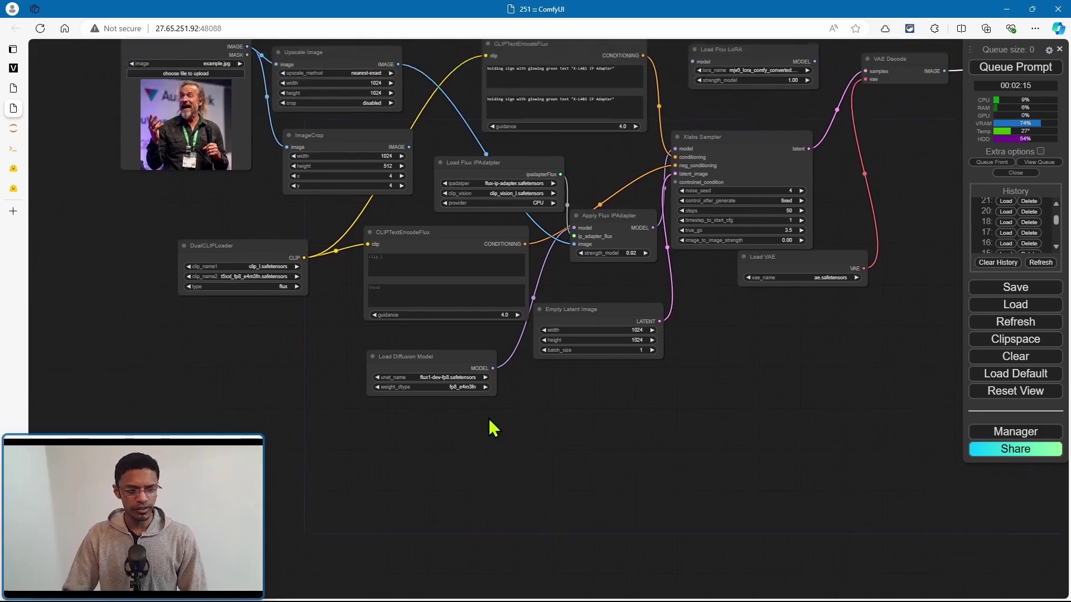
click(424, 368)
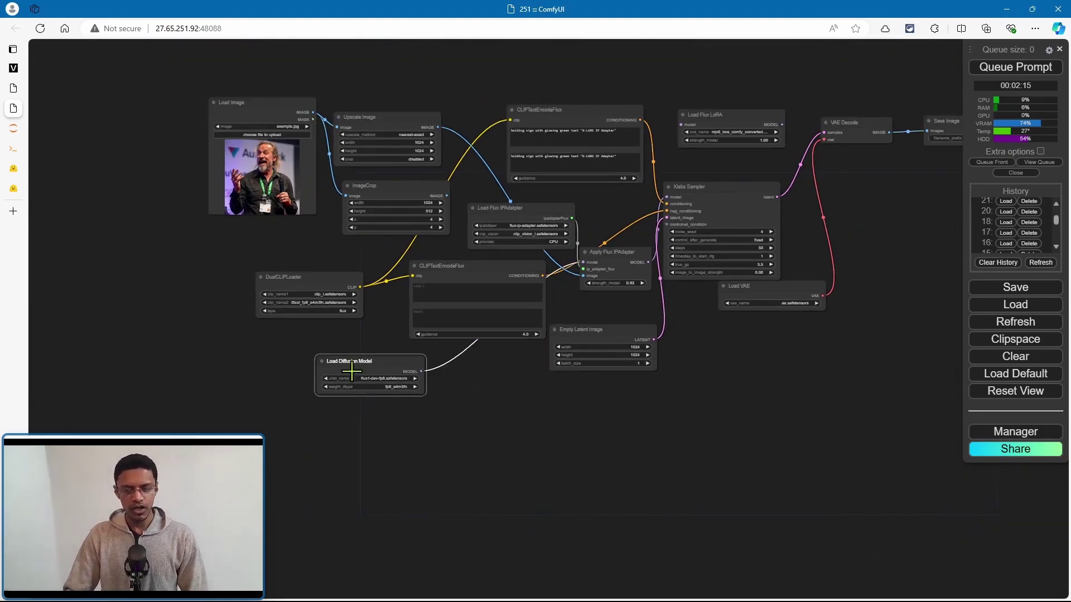
scroll(390, 391, up, 5)
drag(303, 215, 327, 248)
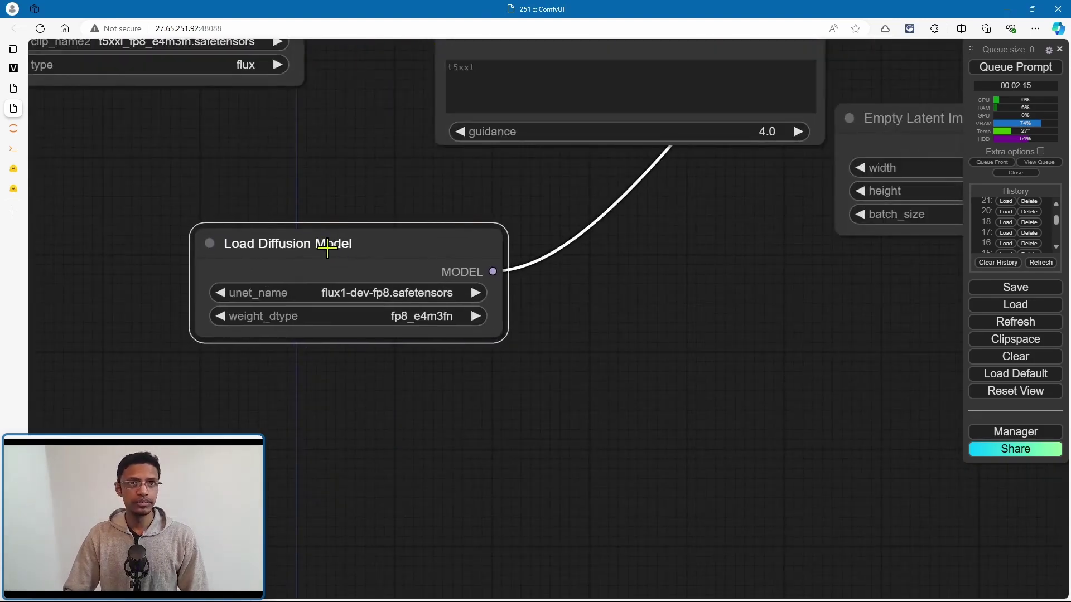
Step: Bring the Apply Flux IPAdapter node beside Load Diffusion Model and space the two nodes apart to expose their model link
scroll(691, 280, down, 3)
drag(770, 298, 567, 358)
drag(657, 89, 479, 285)
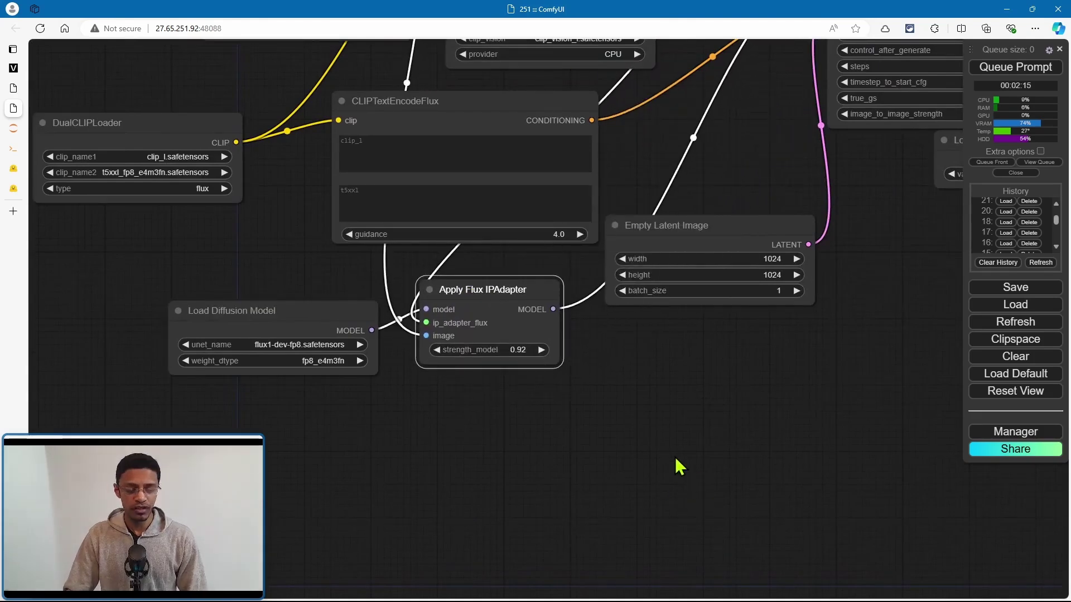
scroll(598, 433, down, 2)
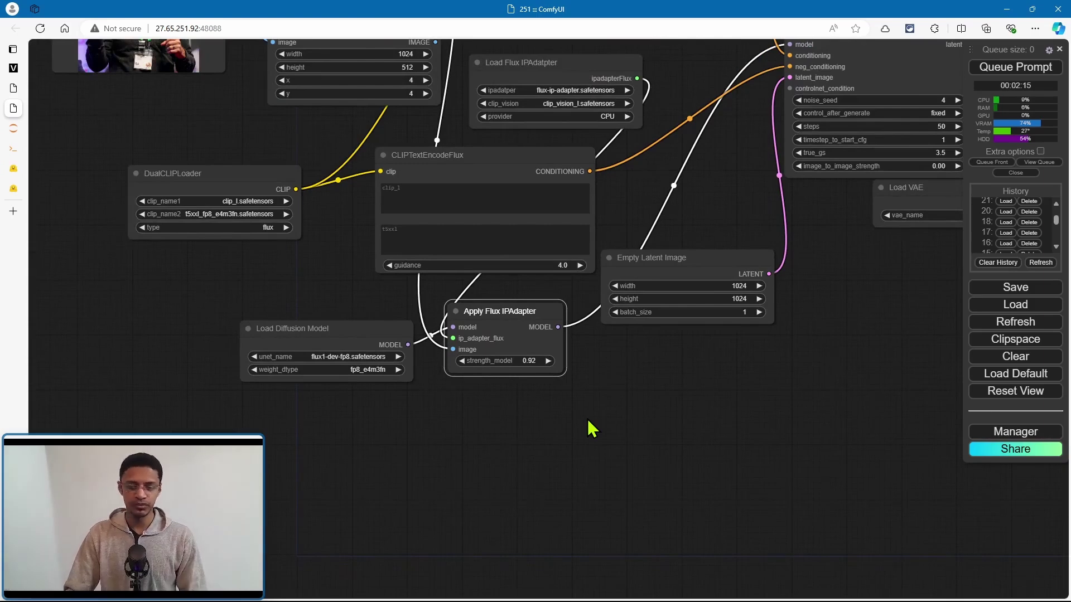
drag(335, 345, 195, 332)
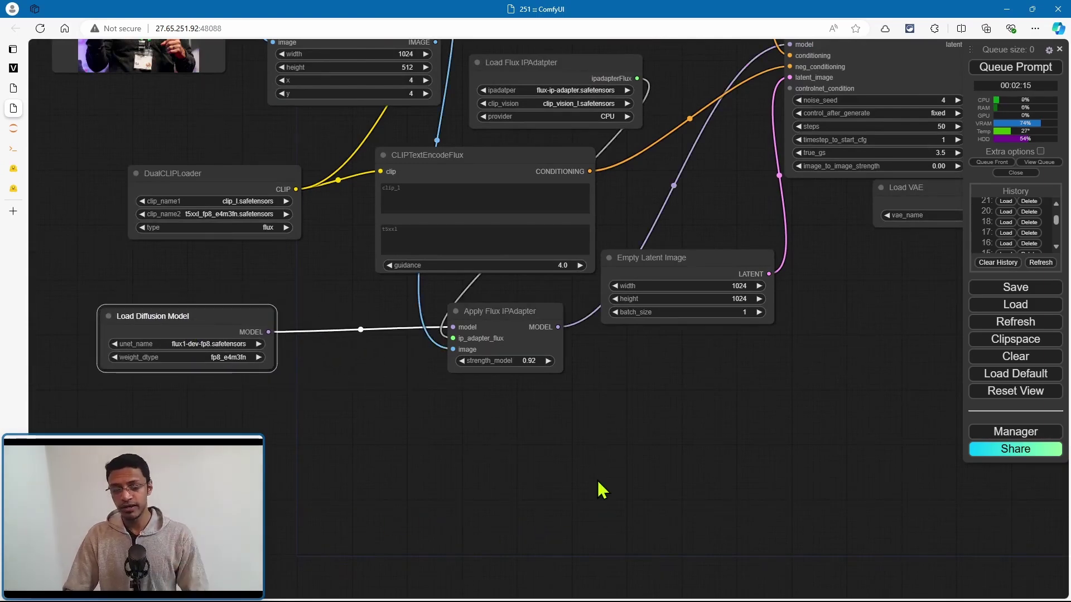
scroll(636, 405, up, 2)
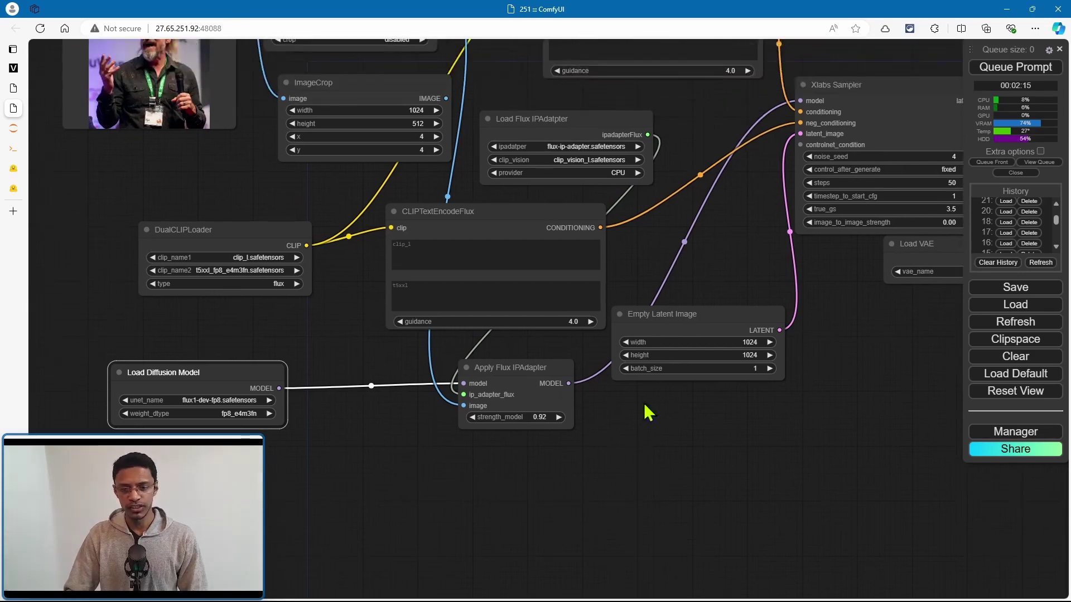
Step: Move the Load Flux IPAdapter node directly below the Load Diffusion Model node
click(559, 144)
drag(560, 144, 389, 474)
drag(657, 481, 765, 325)
drag(424, 323, 277, 297)
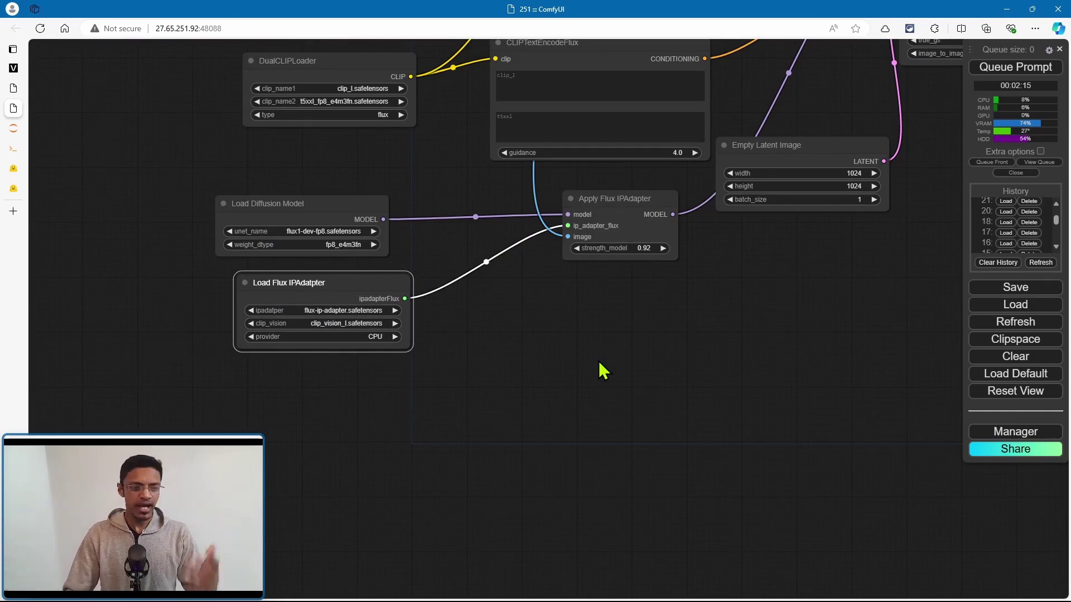
scroll(564, 256, down, 5)
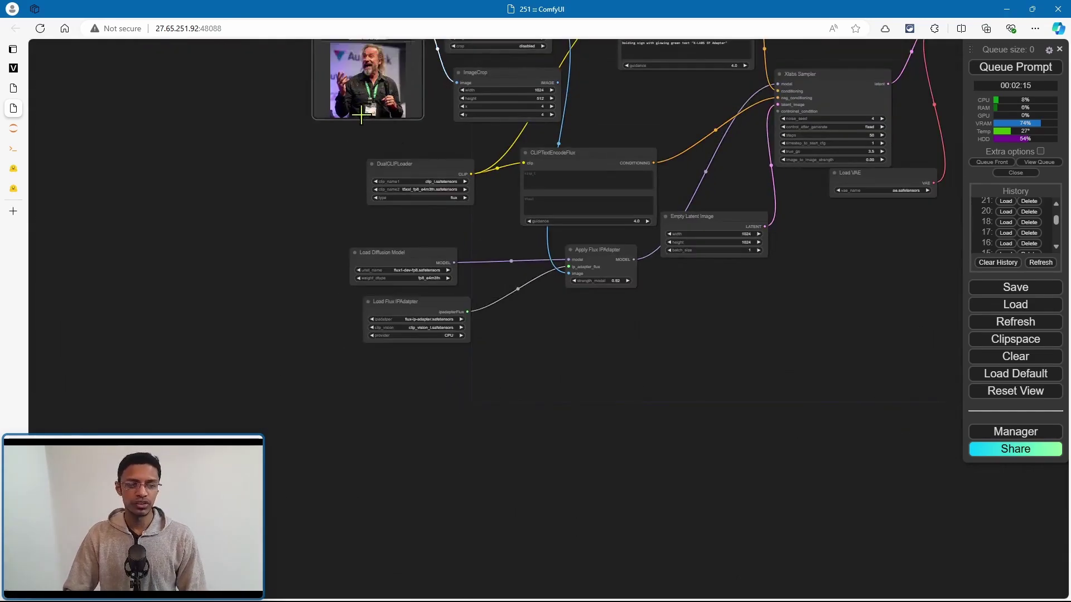
Step: Move the Load Image node below Load Flux IPAdapter and bring Apply Flux IPAdapter closer to the loader nodes
drag(361, 115, 413, 467)
scroll(530, 407, up, 3)
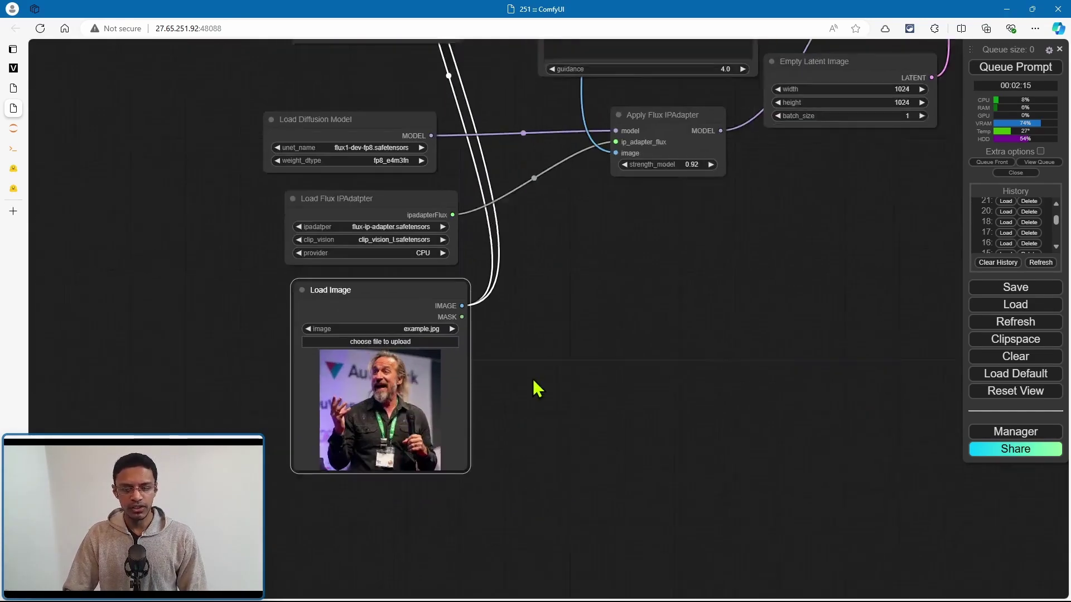
drag(537, 388, 531, 335)
drag(658, 88, 584, 141)
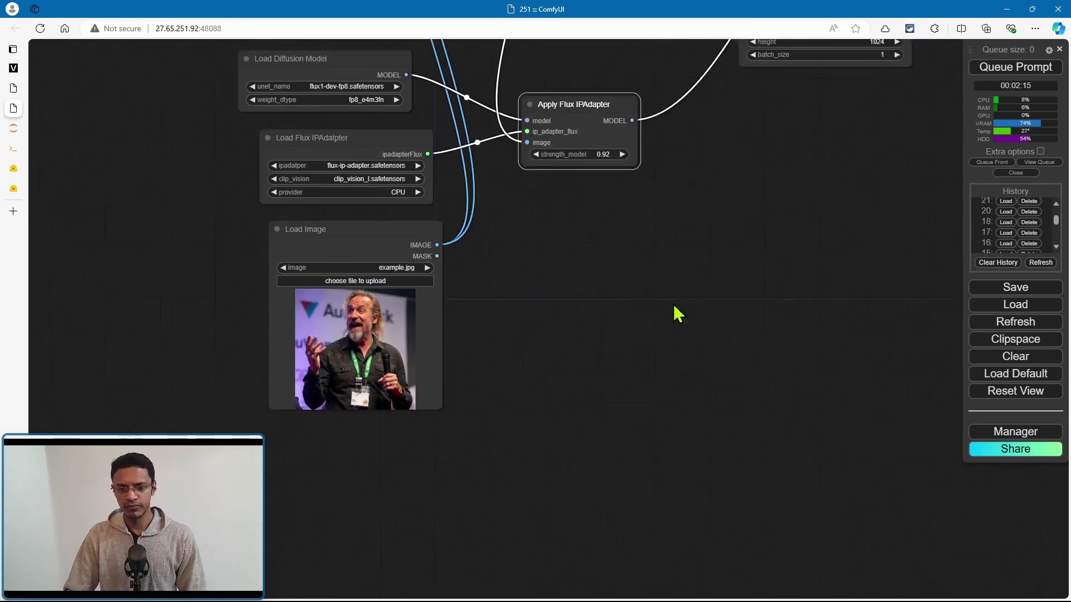
drag(676, 313, 694, 349)
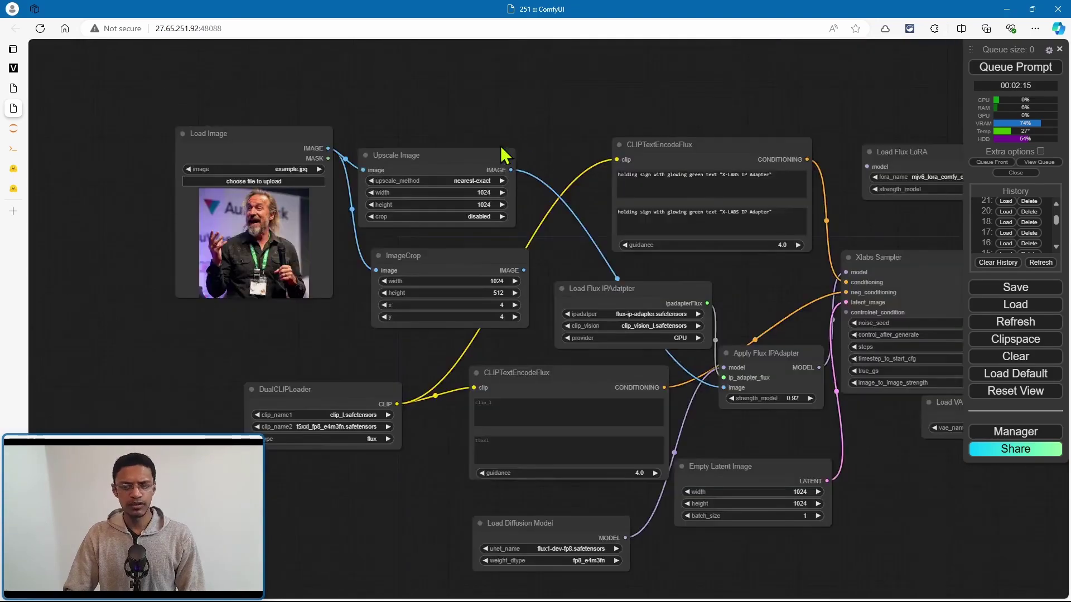
Step: Arrange the Upscale Image and ImageCrop nodes one above the other beside the Load Image node
drag(500, 145, 636, 116)
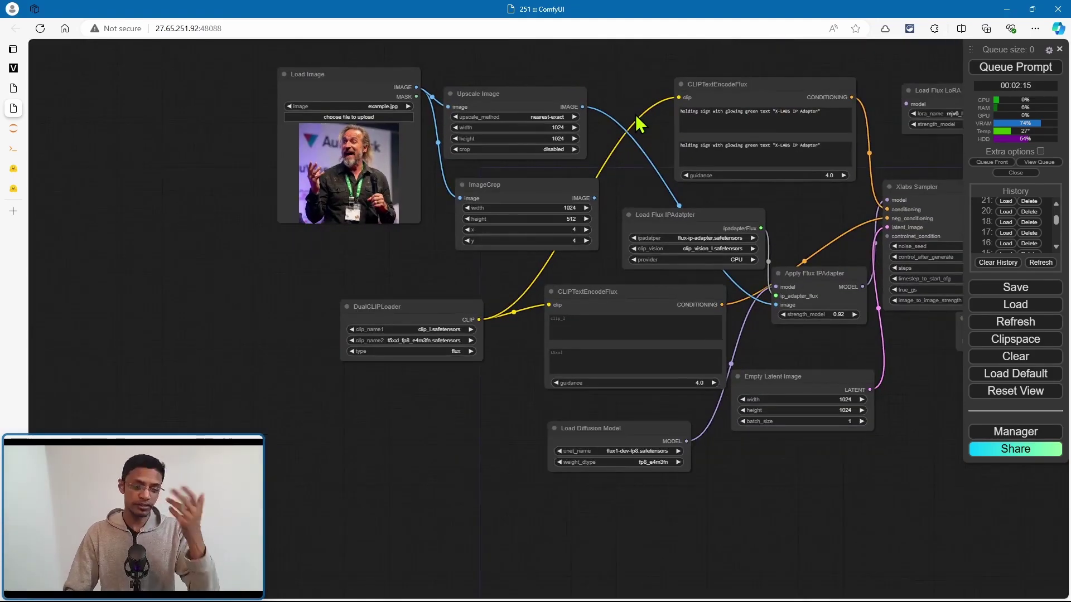
drag(513, 104, 526, 87)
mouse_move(515, 187)
mouse_down()
mouse_move(502, 184)
mouse_move(513, 187)
mouse_move(509, 179)
mouse_up()
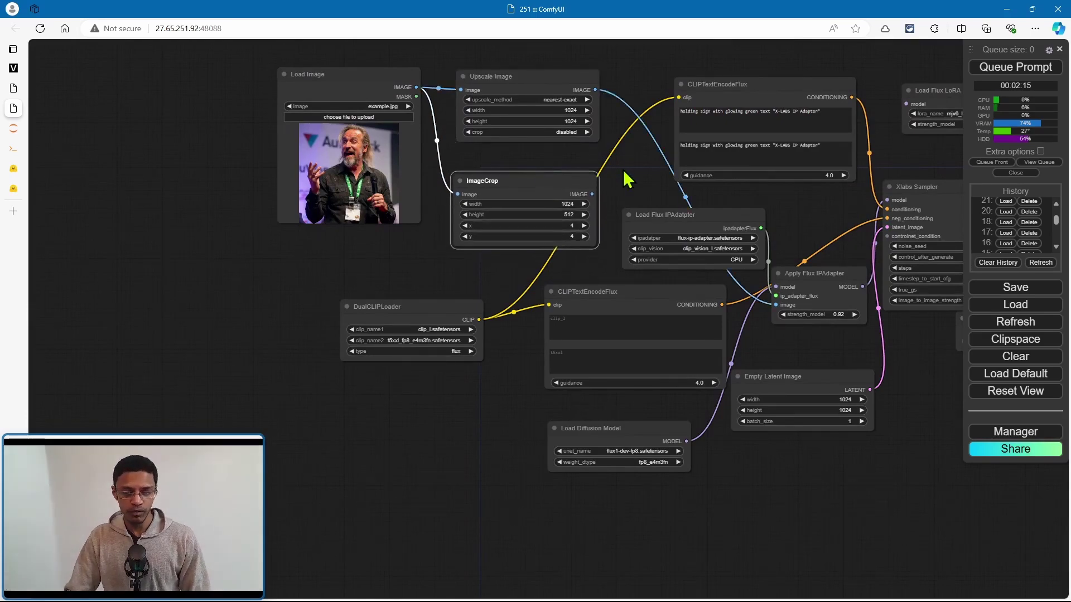
scroll(626, 173, up, 8)
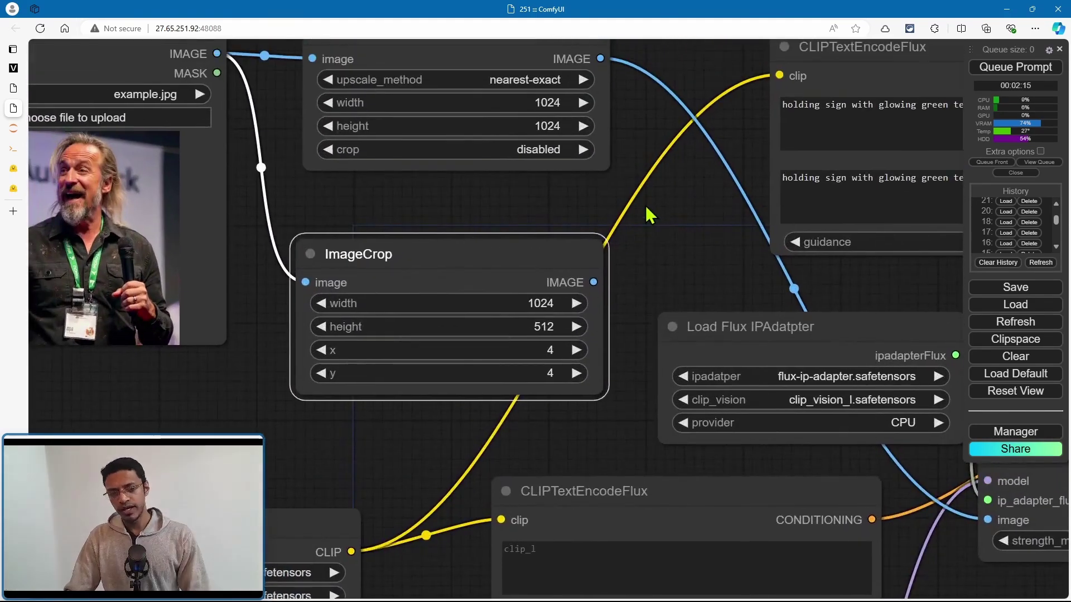
drag(646, 209, 665, 232)
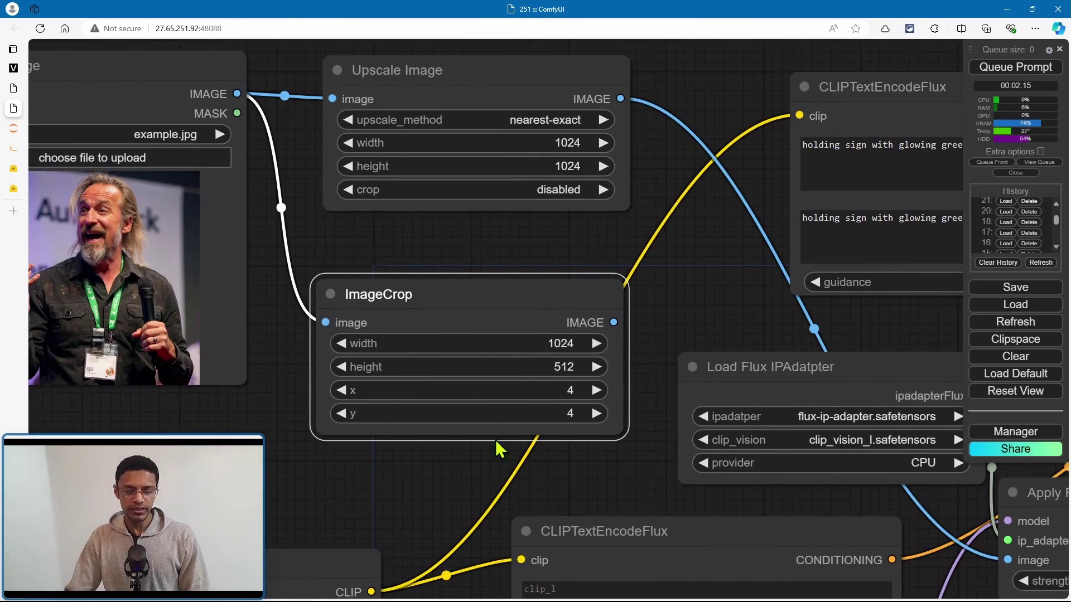
drag(410, 296, 400, 255)
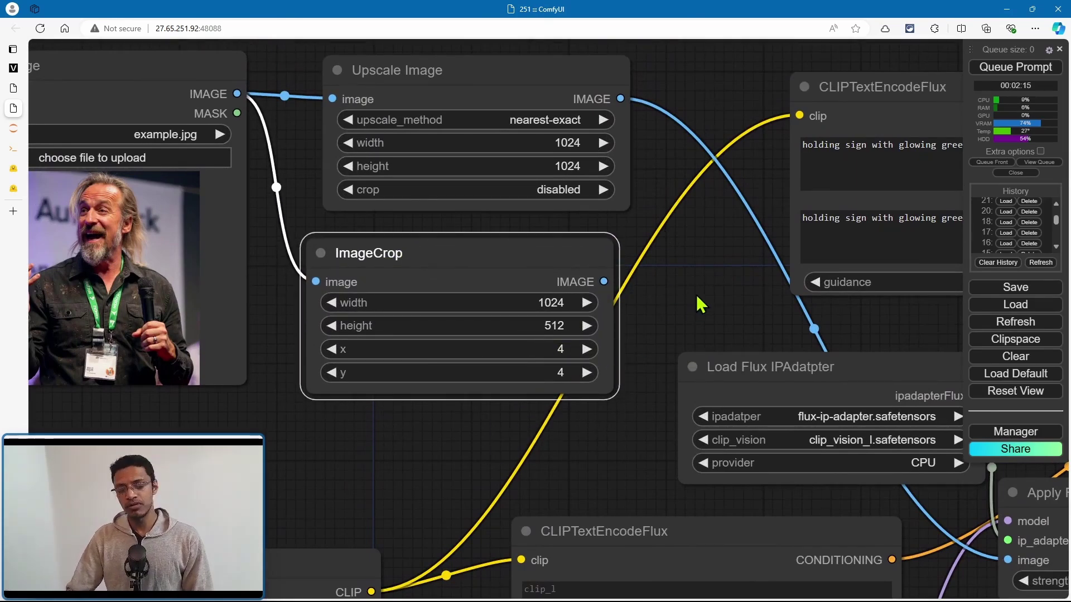
drag(649, 144, 641, 176)
drag(427, 123, 409, 102)
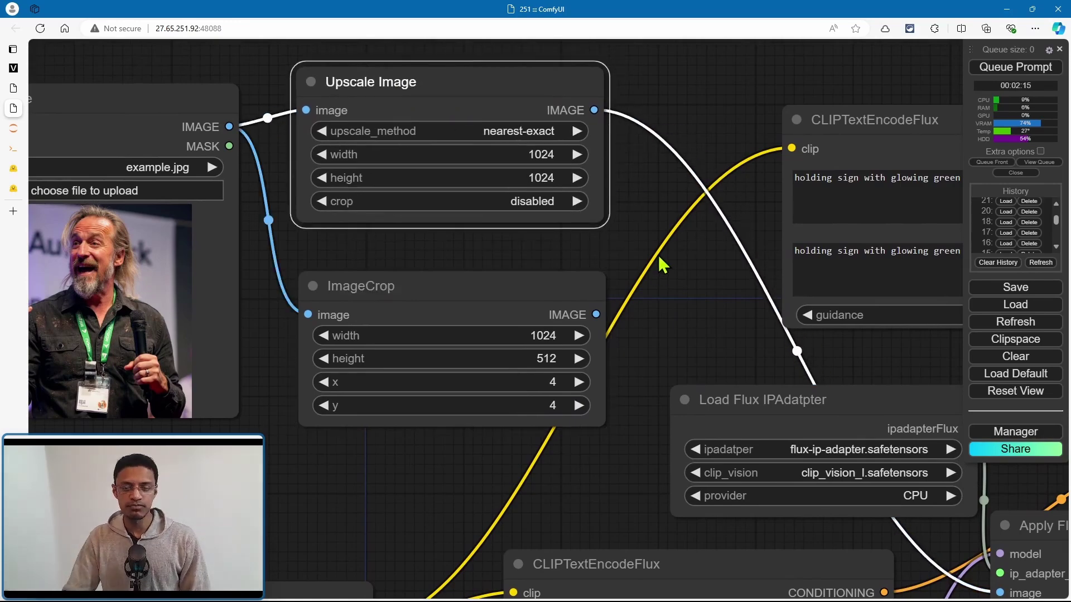
Step: Examine the Load Flux IPAdapter node's adapter, CLIP vision and provider options and its link to Apply Flux IPAdapter
scroll(693, 254, down, 3)
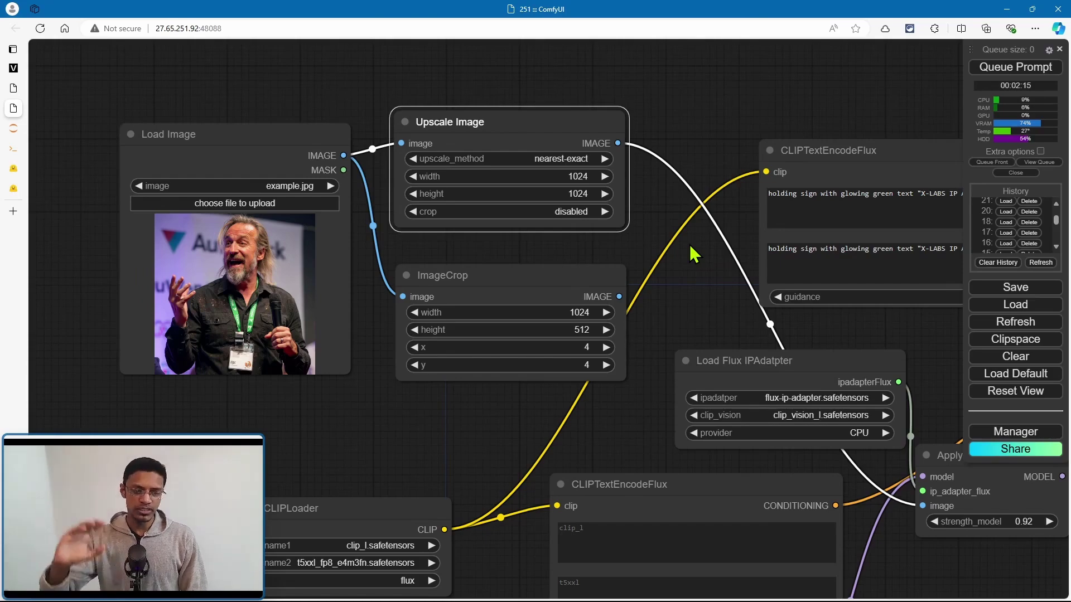
scroll(691, 261, down, 2)
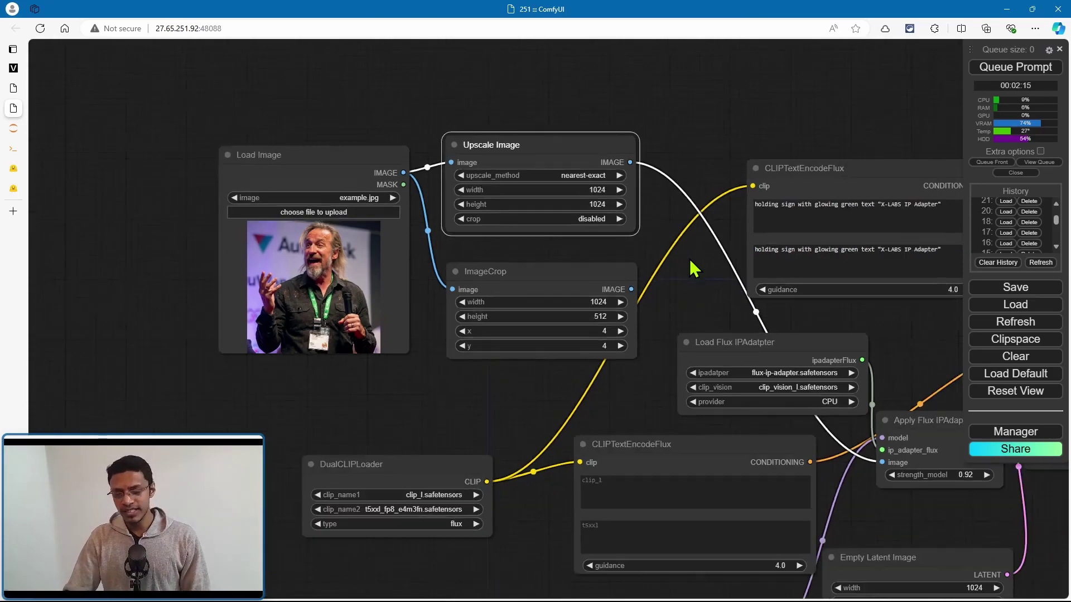
drag(914, 372, 805, 236)
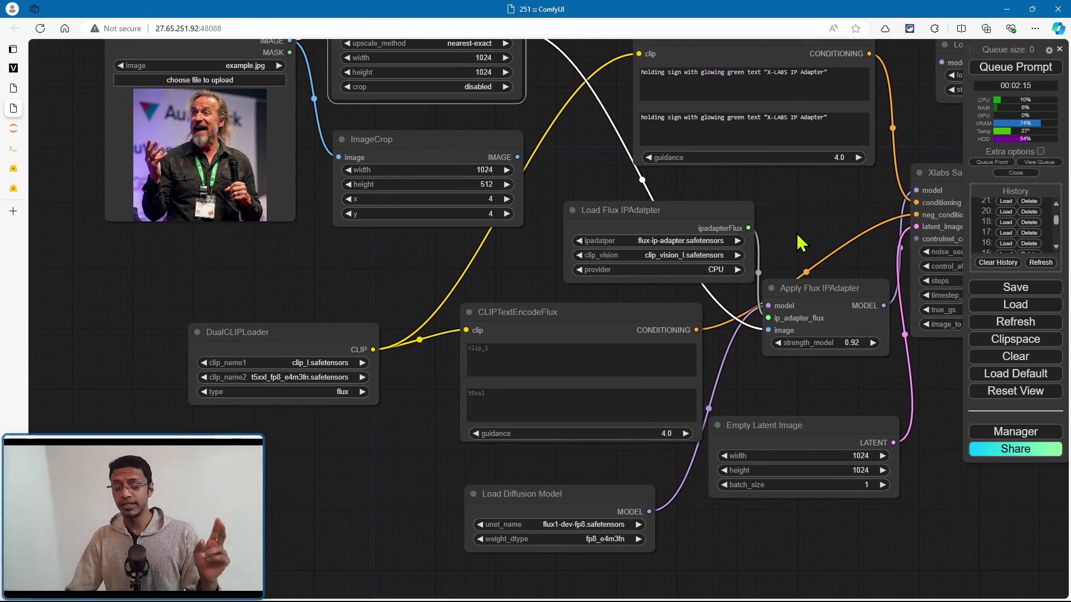
scroll(792, 252, up, 7)
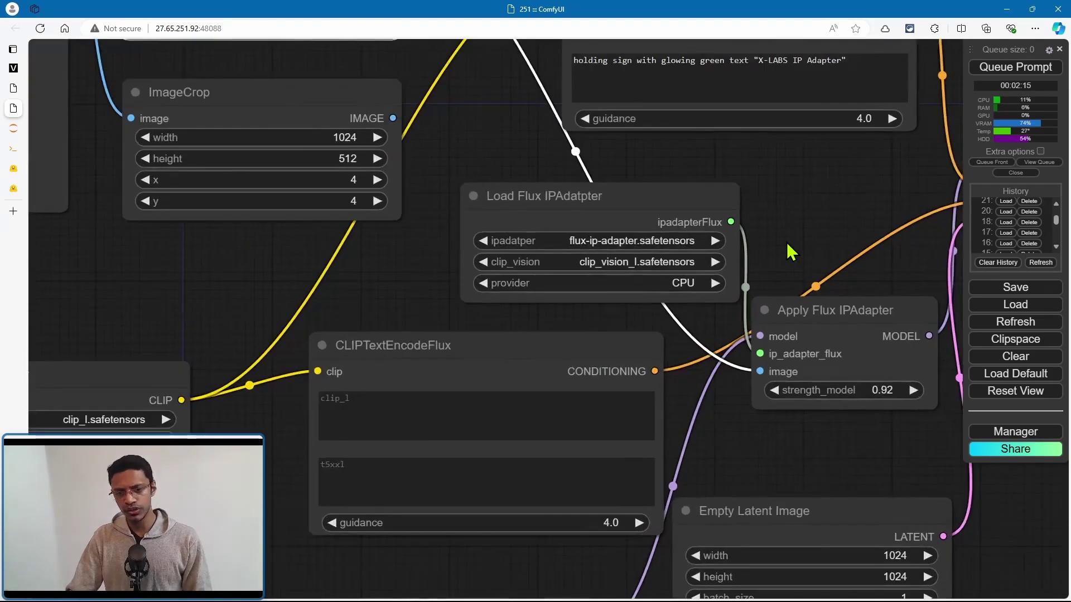
drag(521, 179, 510, 153)
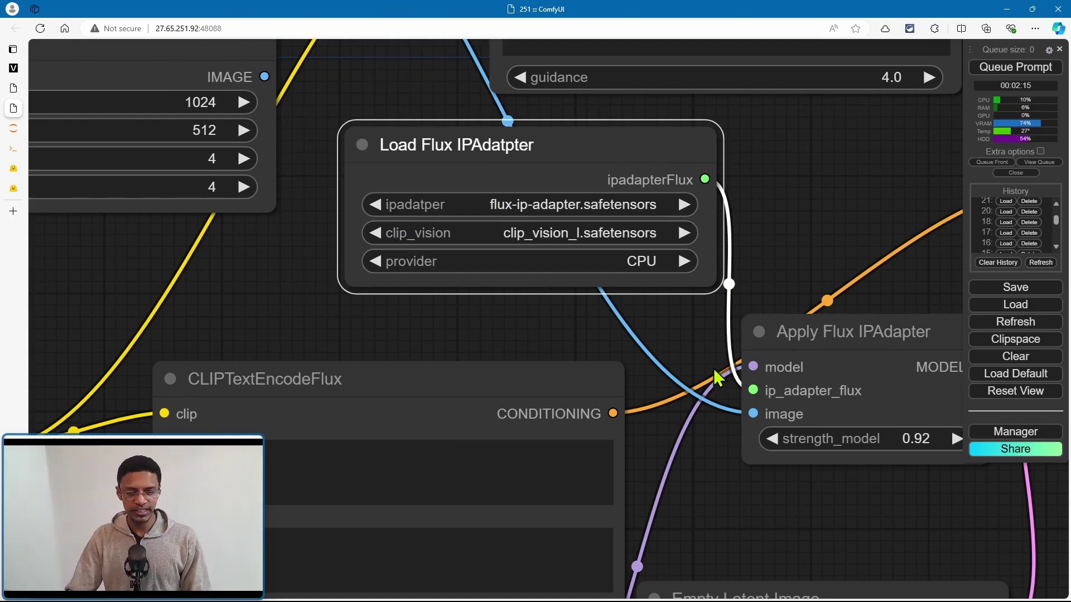
scroll(681, 341, down, 5)
scroll(708, 238, up, 2)
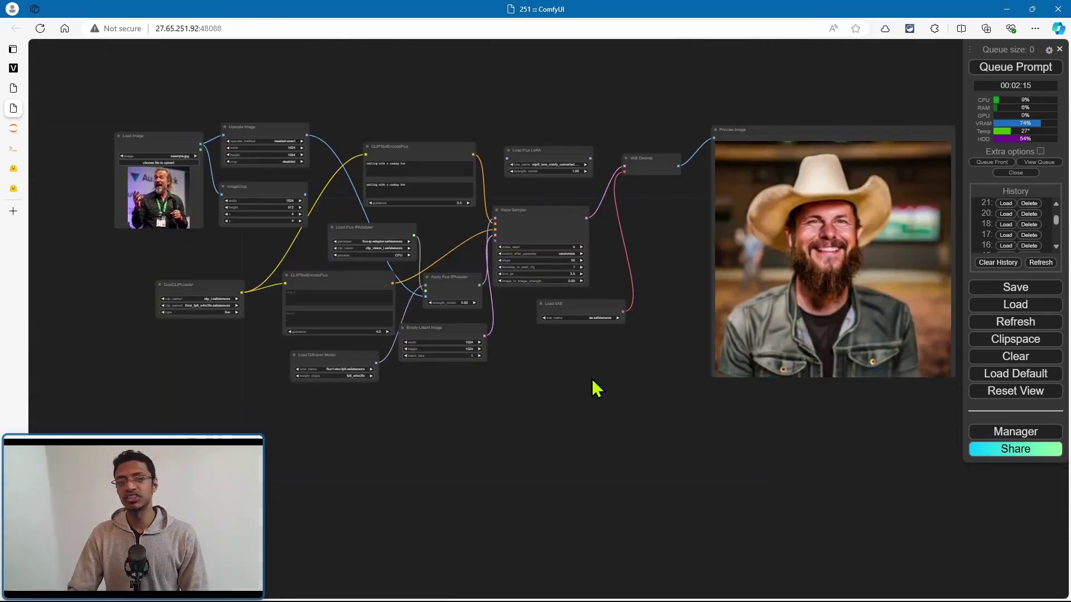
Step: Examine the cowboy hat workflow, comparing the Load Image reference and its prompts with the generated Preview Image
scroll(91, 244, up, 2)
drag(91, 244, 203, 256)
scroll(203, 256, up, 10)
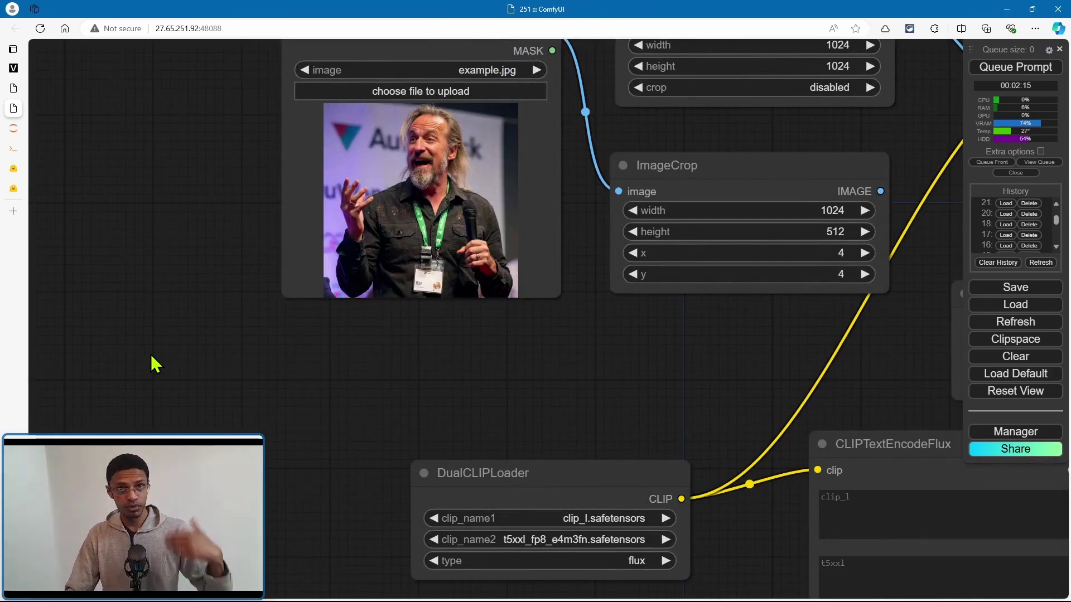
scroll(146, 393, down, 4)
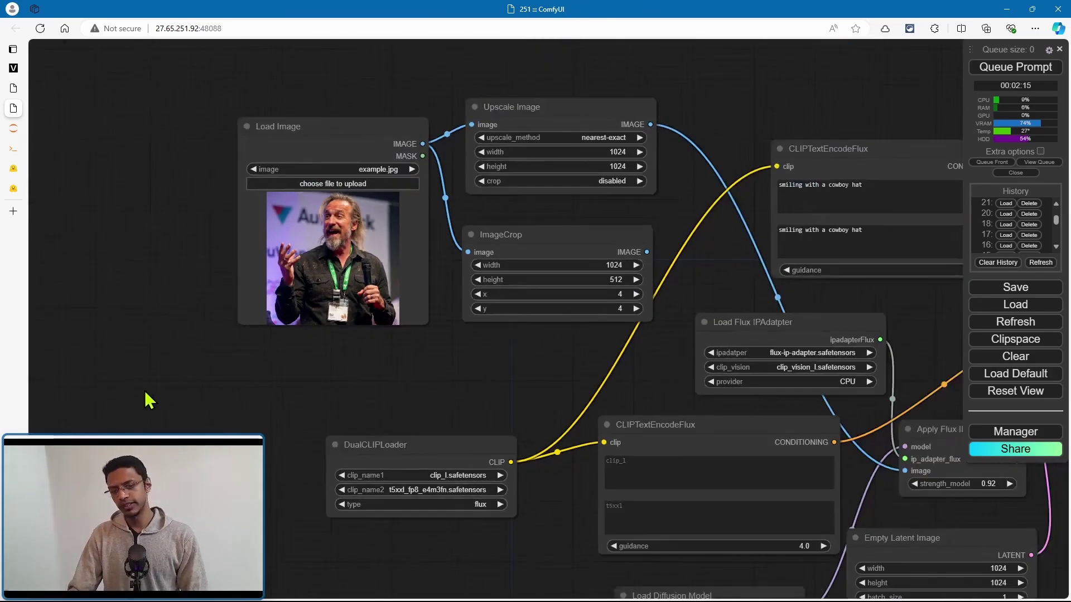
scroll(146, 386, down, 3)
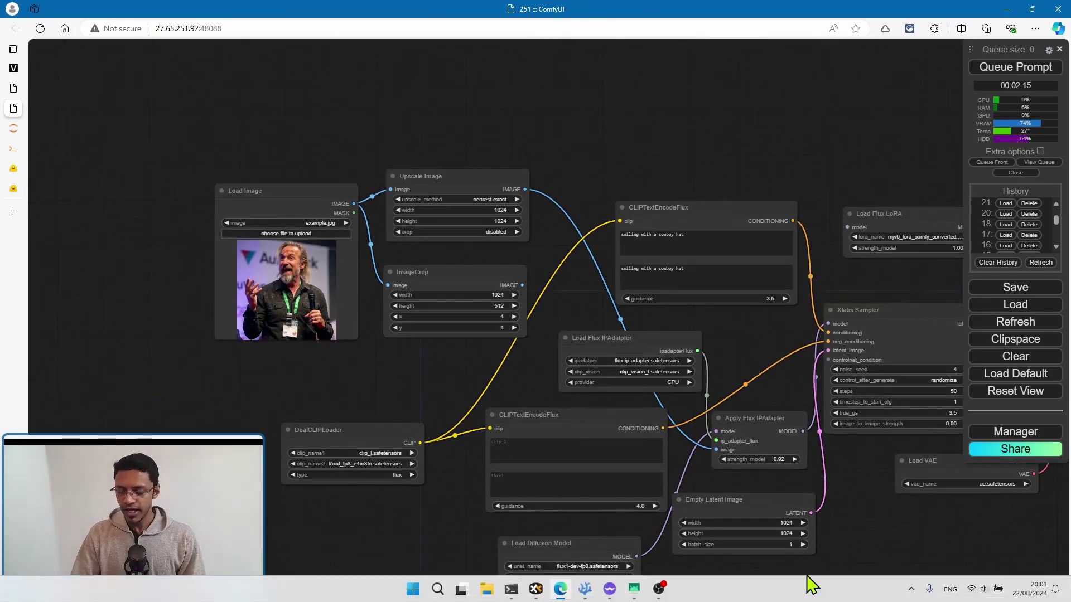
drag(898, 524, 597, 390)
scroll(597, 396, down, 4)
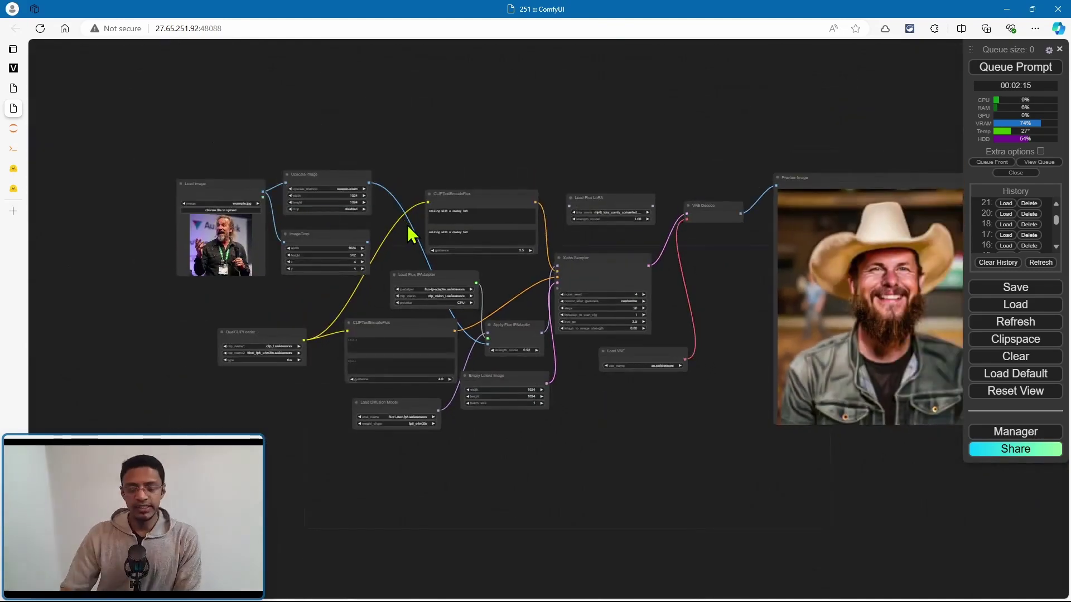
Step: Move the CLIPTextEncodeFlux node holding the cowboy hat prompts closer to the Upscale Image node
scroll(410, 234, up, 9)
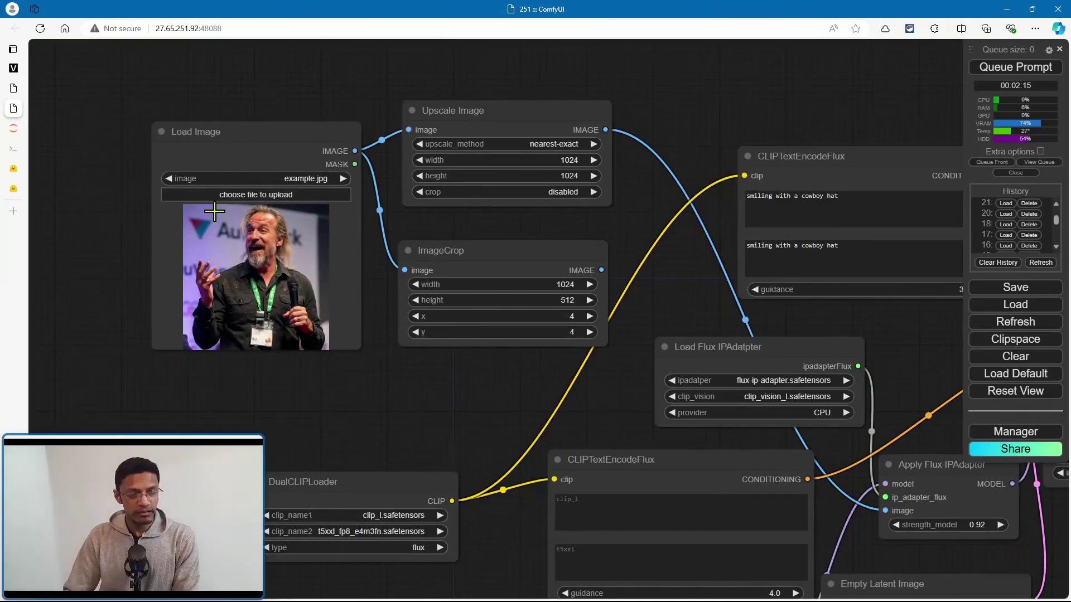
drag(697, 275, 629, 254)
click(724, 141)
drag(723, 141, 656, 130)
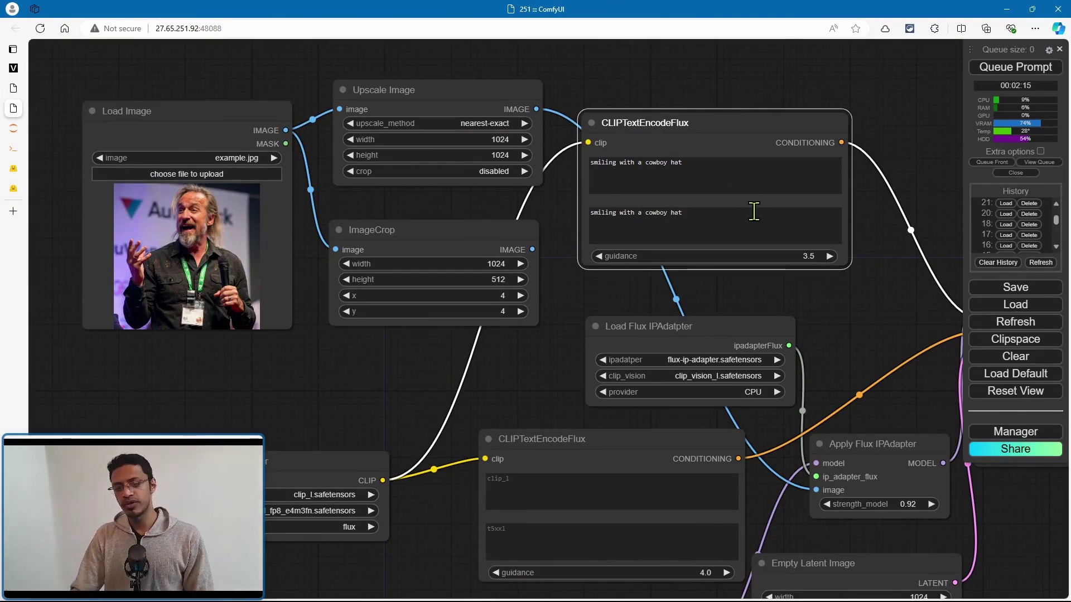
scroll(923, 176, down, 5)
drag(925, 173, 328, 120)
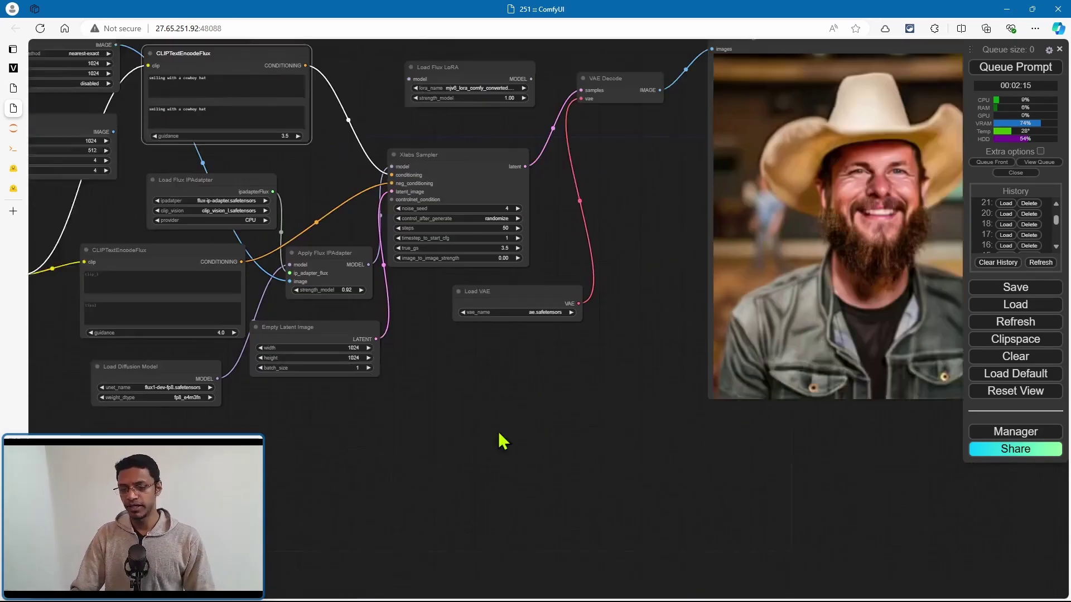
drag(502, 437, 442, 442)
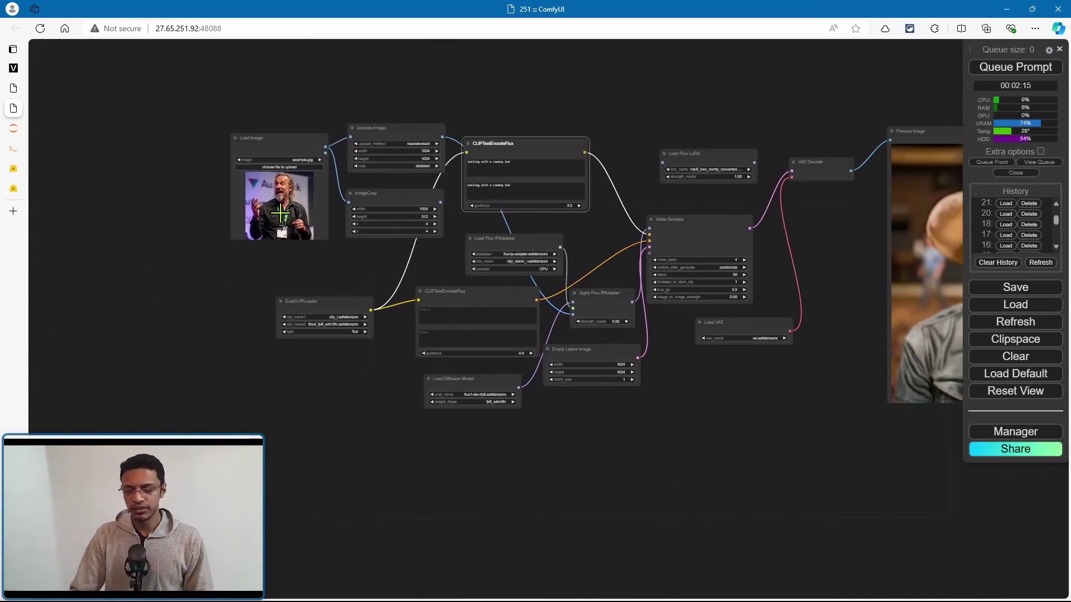
Step: Load the history run that uses the woman in pink as reference and compare her photo with the Preview Image
scroll(1006, 217, up, 2)
click(1005, 216)
scroll(268, 251, up, 5)
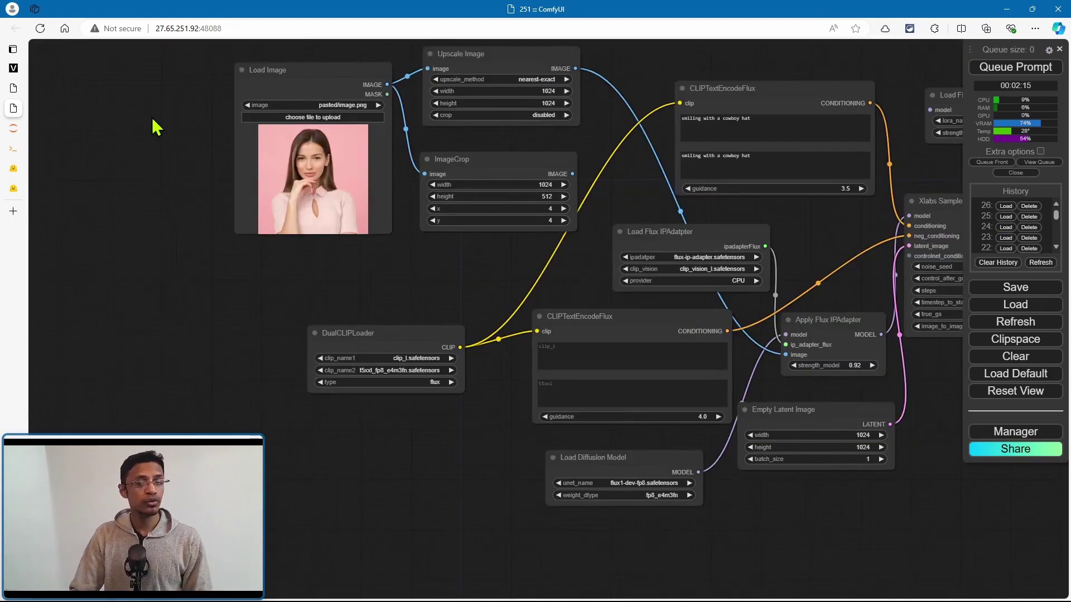
scroll(806, 219, down, 3)
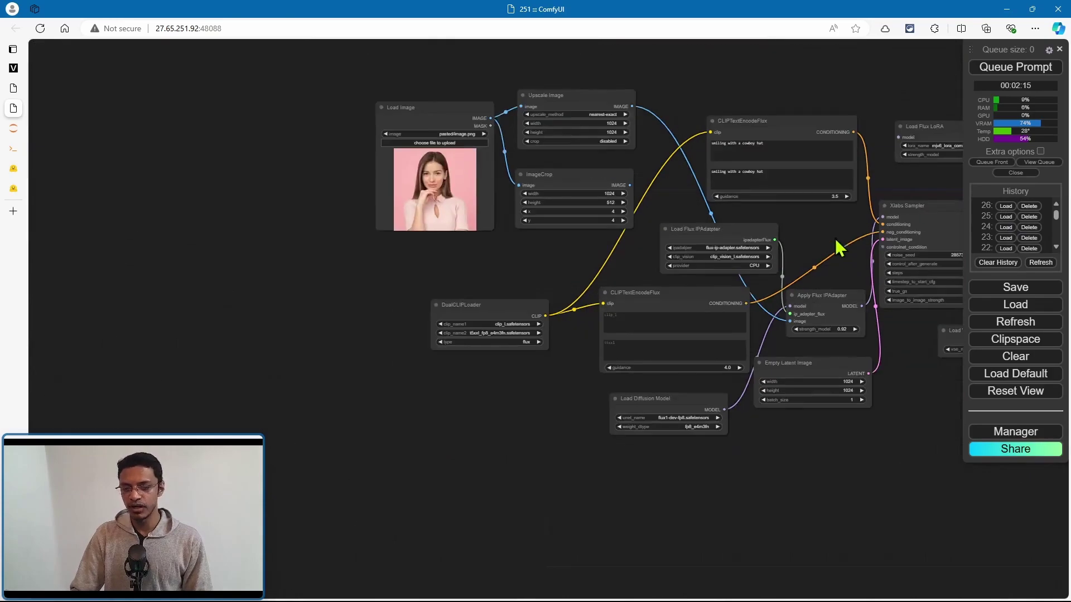
drag(838, 245, 258, 227)
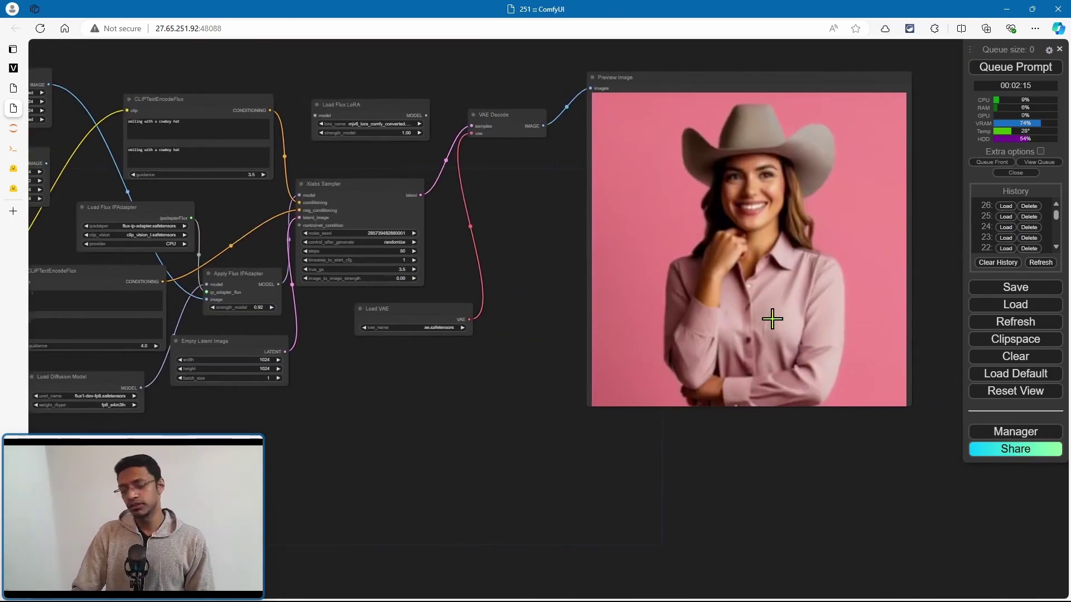
scroll(694, 365, down, 1)
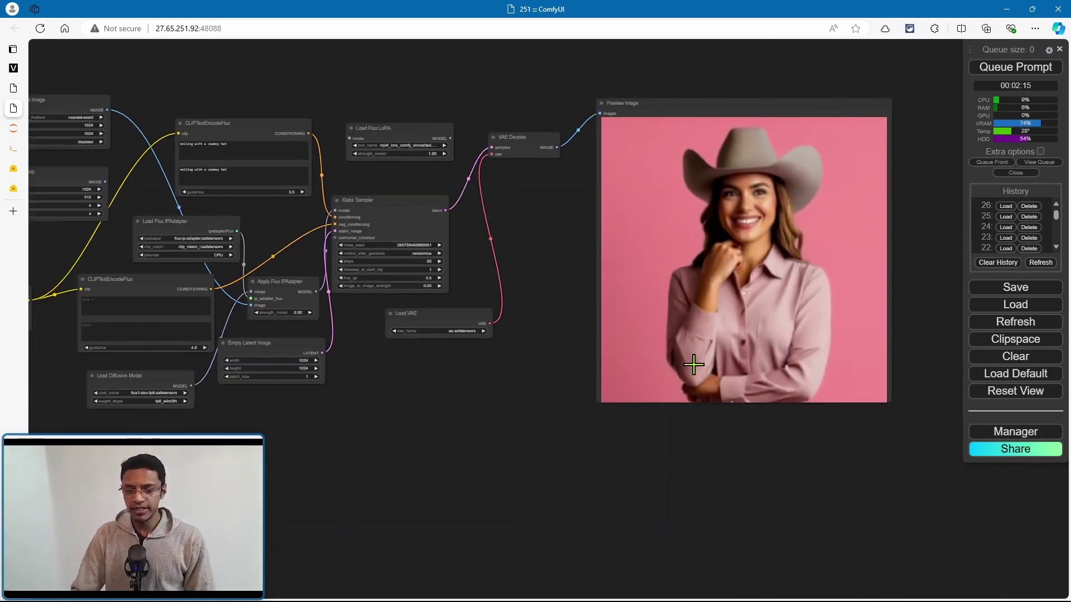
drag(555, 430, 664, 425)
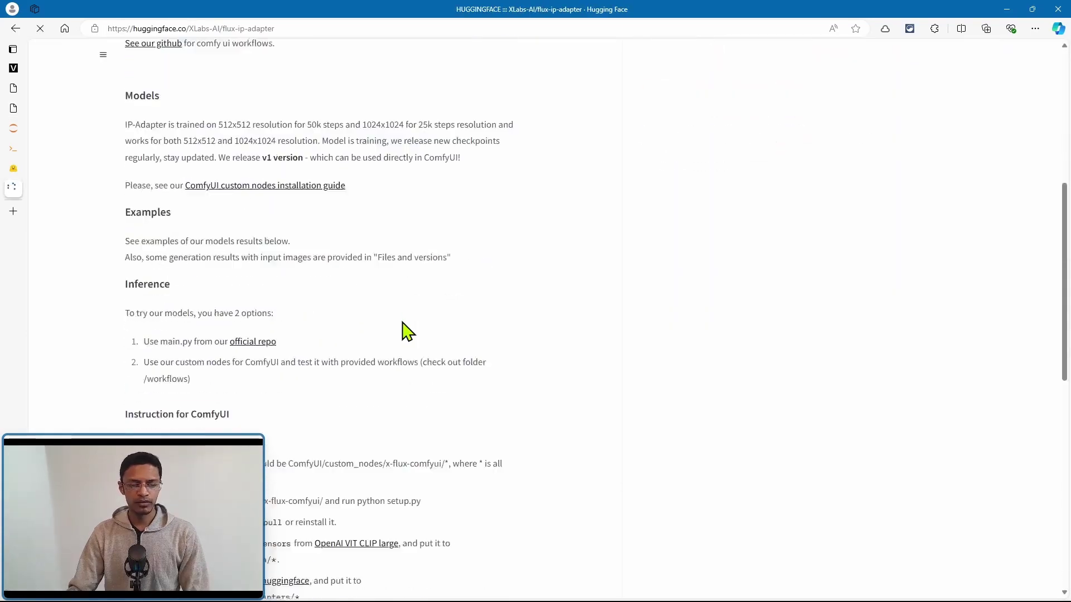
Step: Read the v1 version note in the Models section of the Hugging Face flux-ip-adapter page and return to ComfyUI
scroll(399, 321, down, 10)
drag(218, 117, 314, 116)
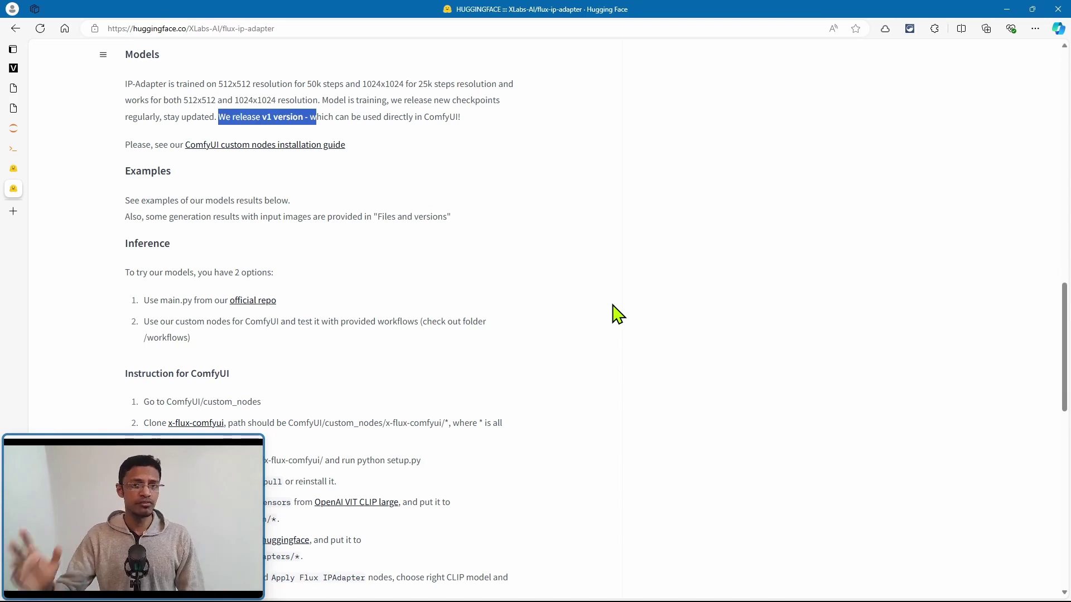
click(14, 108)
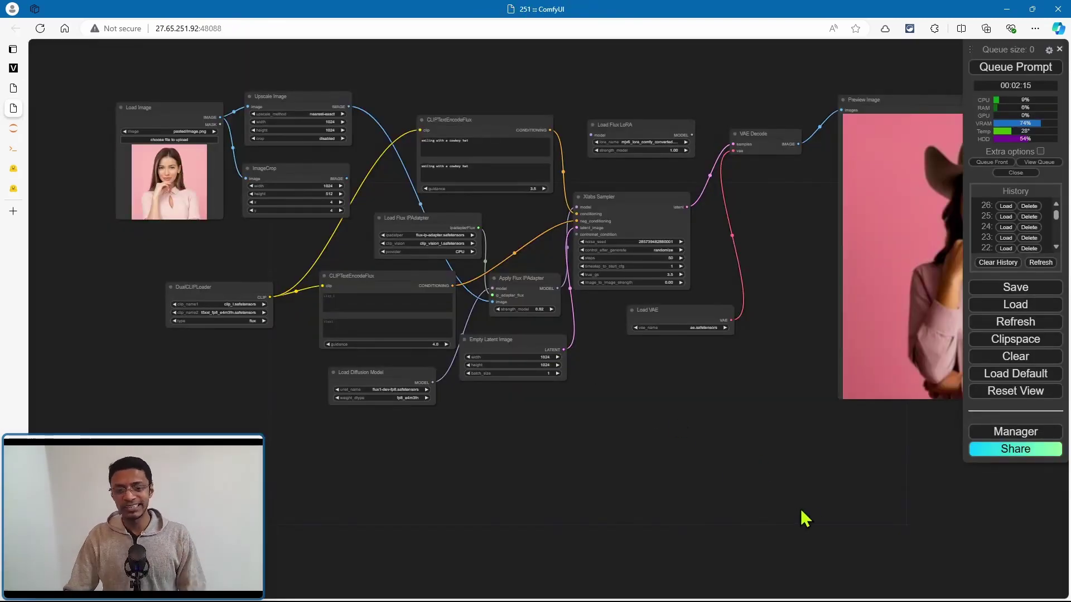
Step: Examine the details of the generated Preview Image and the Xlabs Sampler and Apply Flux IPAdapter settings
drag(806, 470, 741, 468)
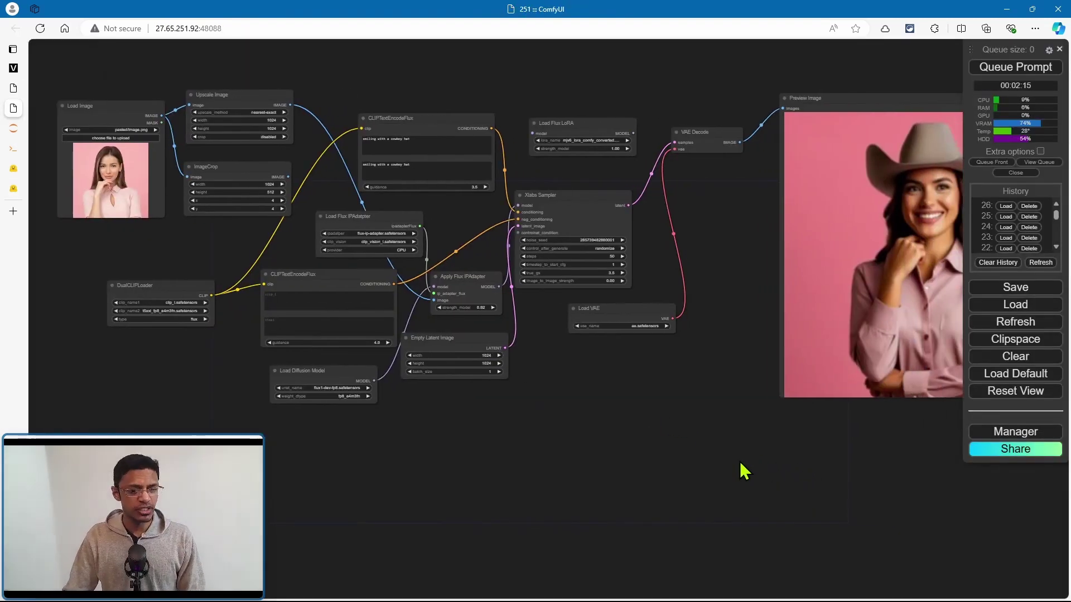
scroll(855, 471, down, 1)
drag(855, 470, 681, 454)
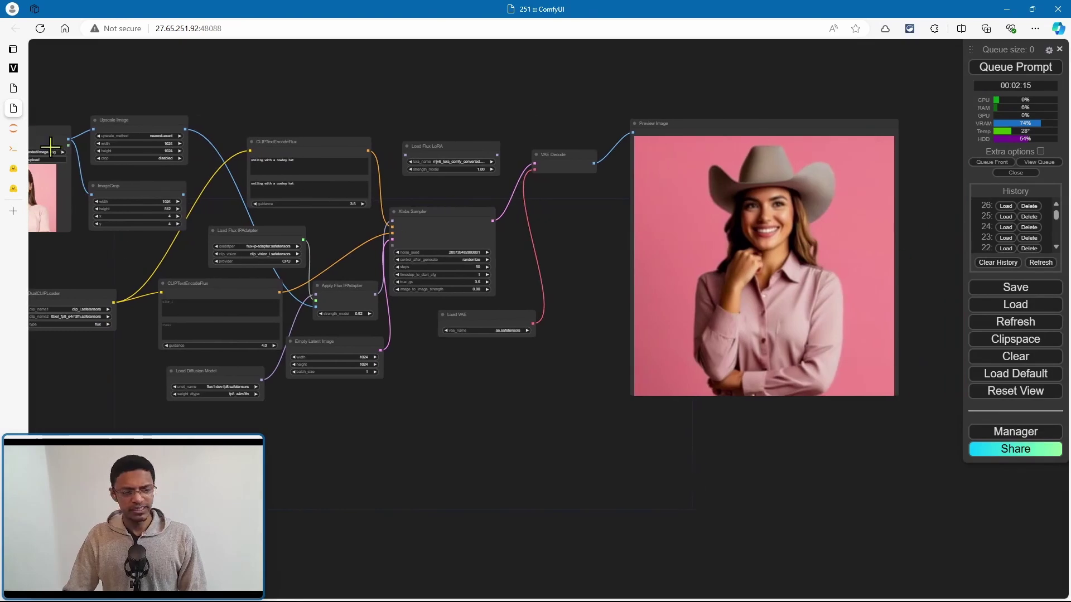
drag(580, 449, 513, 454)
scroll(735, 270, up, 7)
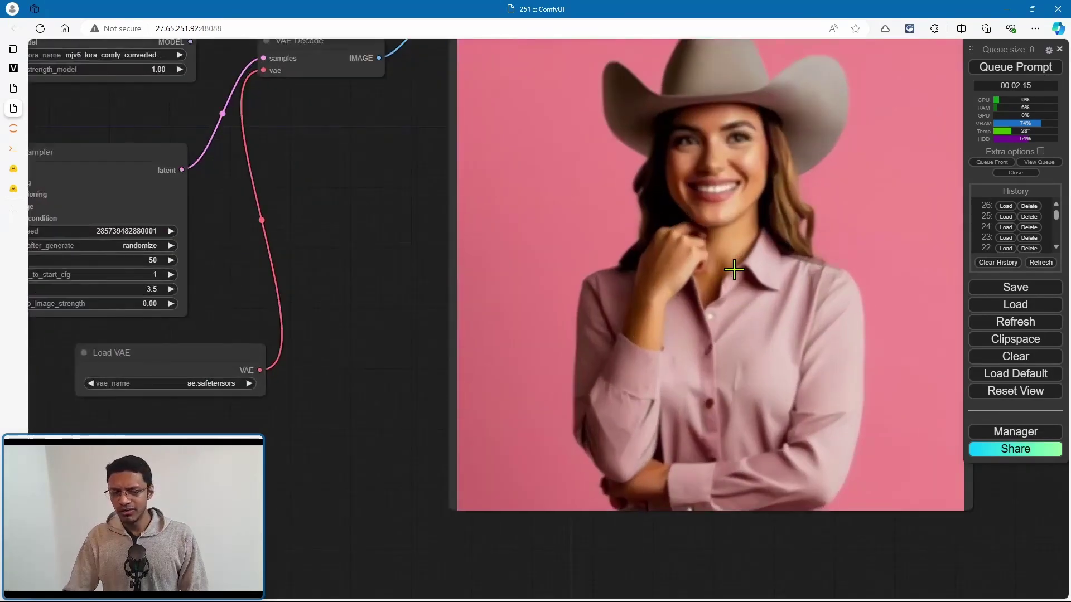
drag(340, 382, 769, 365)
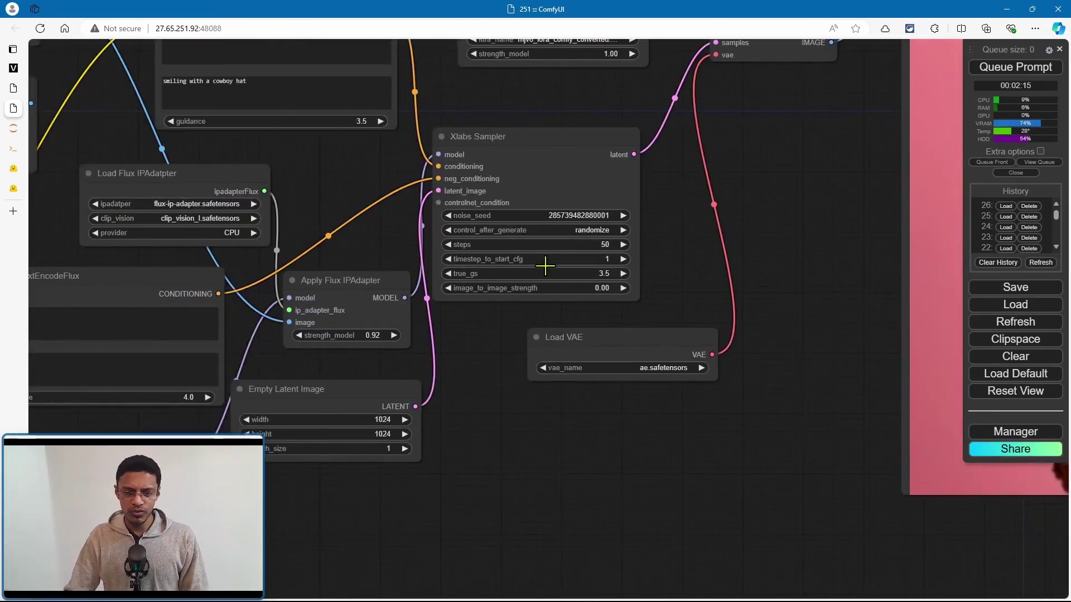
drag(479, 323, 507, 318)
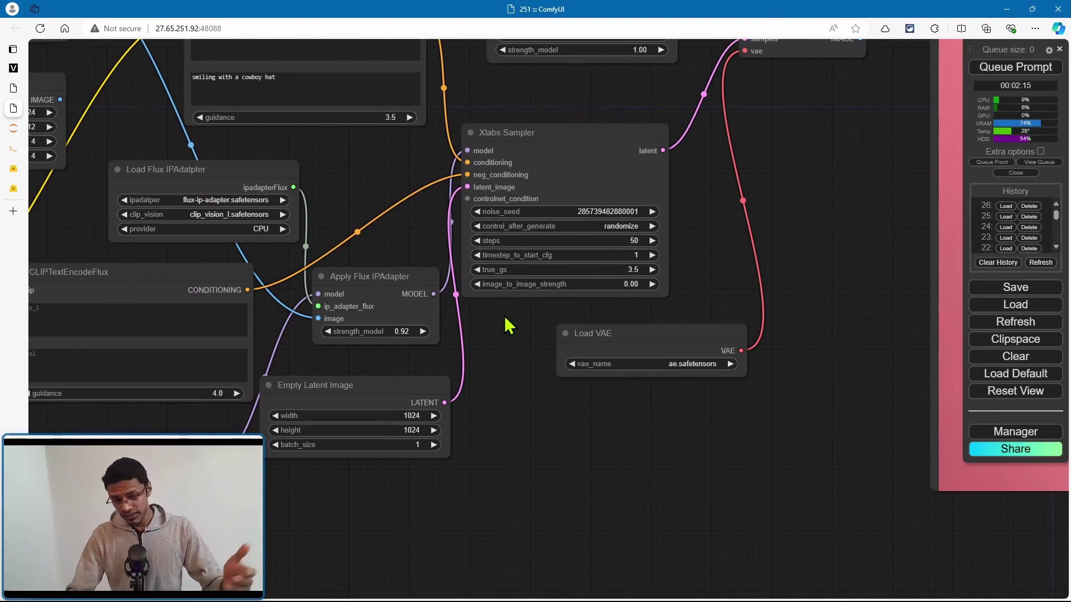
scroll(497, 327, down, 5)
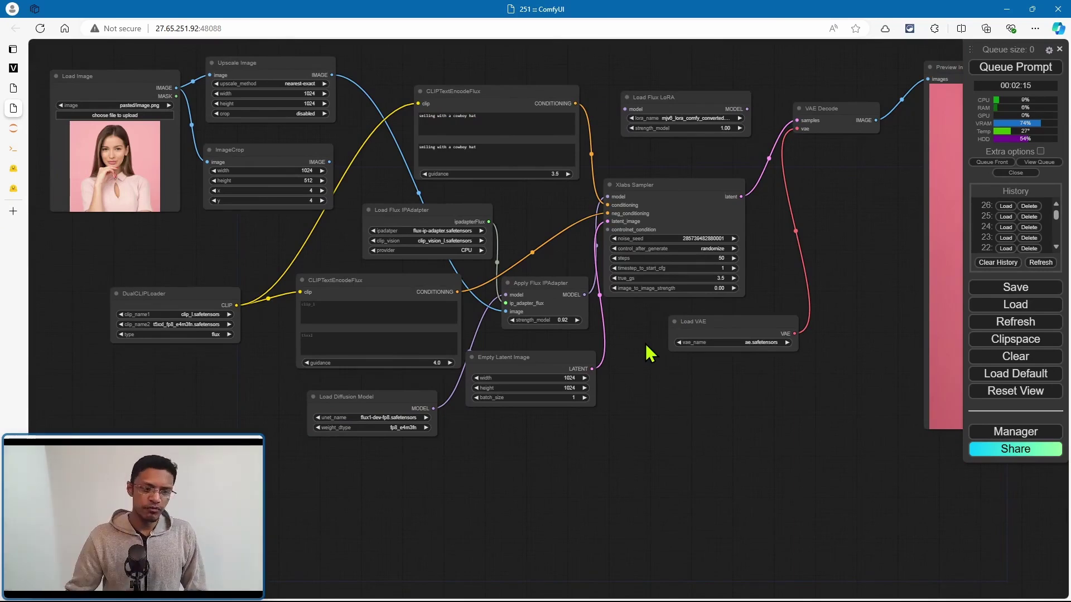
scroll(826, 258, up, 5)
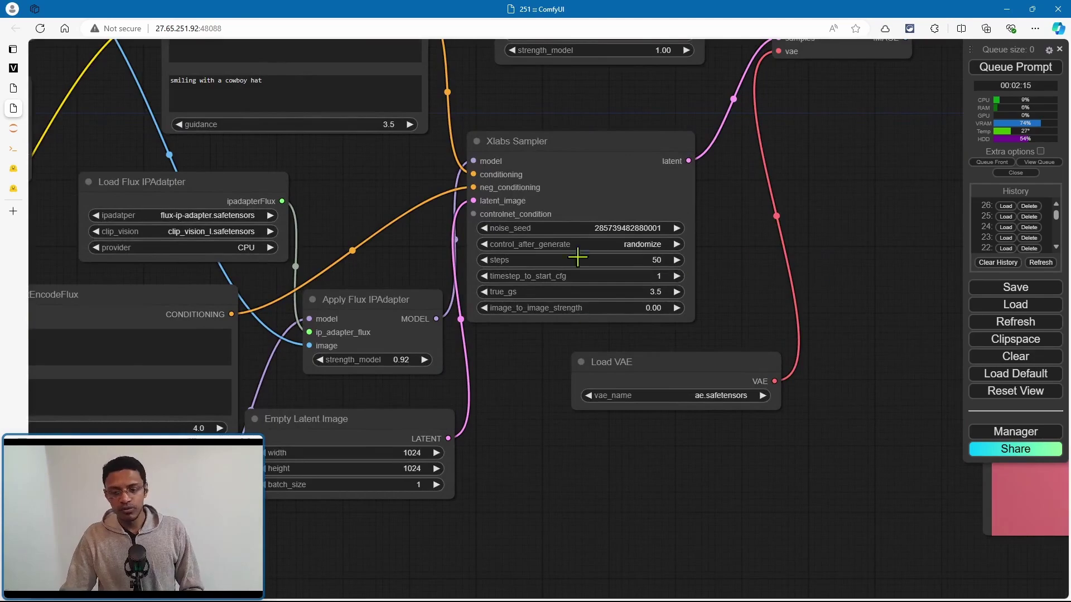
scroll(810, 302, down, 2)
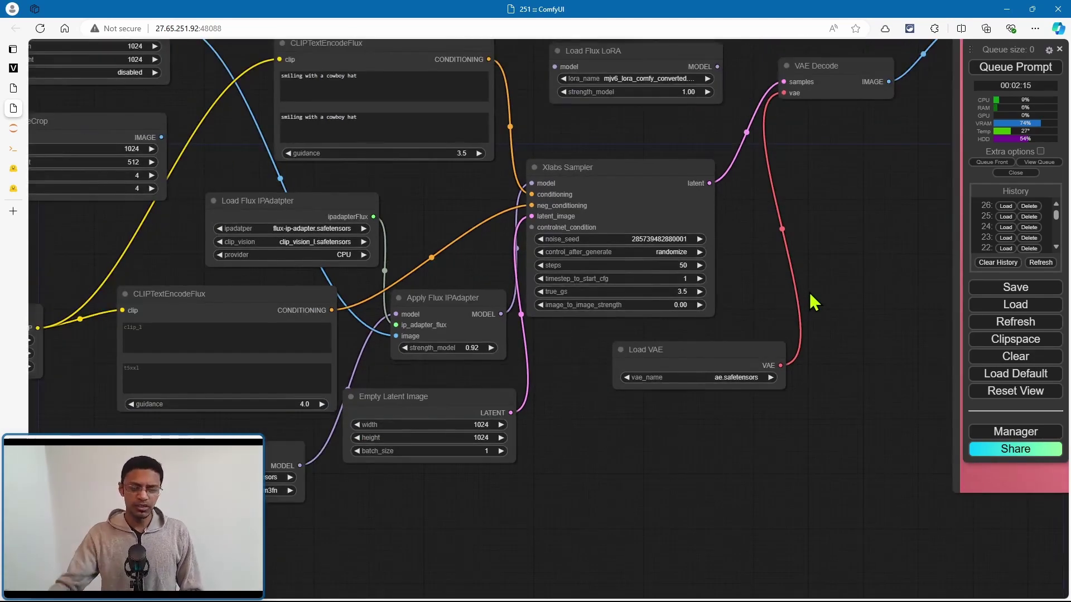
Step: Load the recent history runs one after another down to run 22, comparing their Load Flux LoRA wiring and preview images
scroll(813, 302, down, 5)
drag(788, 286, 585, 275)
scroll(585, 274, up, 2)
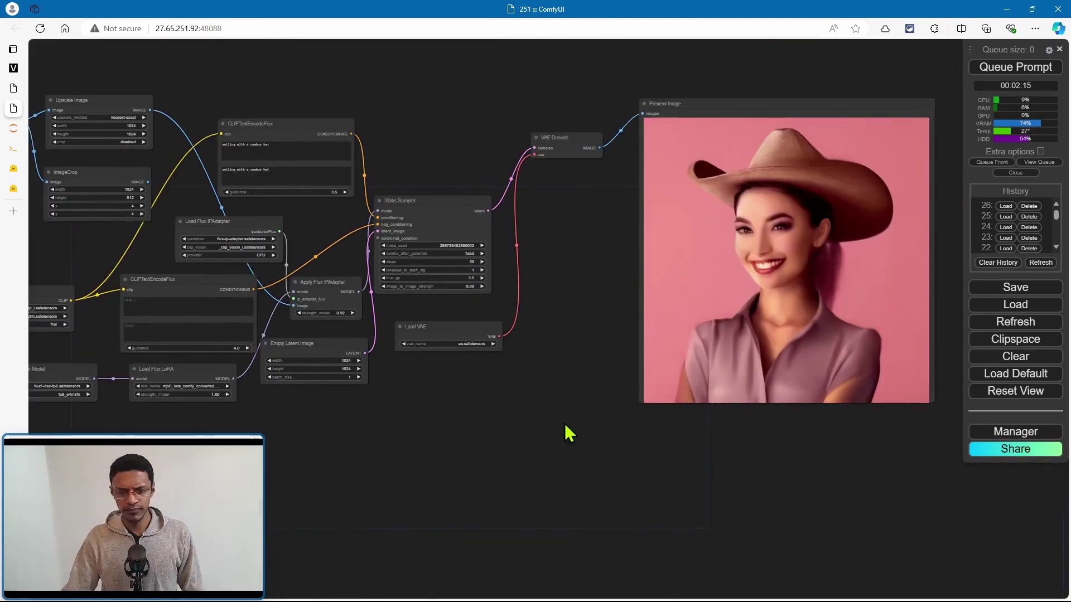
drag(564, 433, 609, 425)
click(1010, 218)
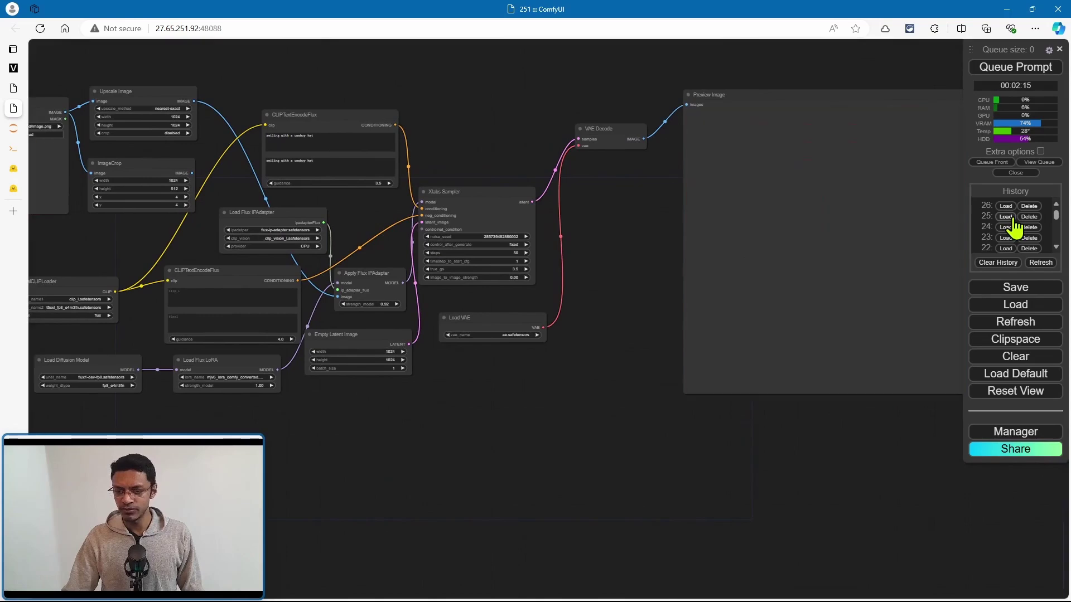
click(1009, 227)
click(1007, 238)
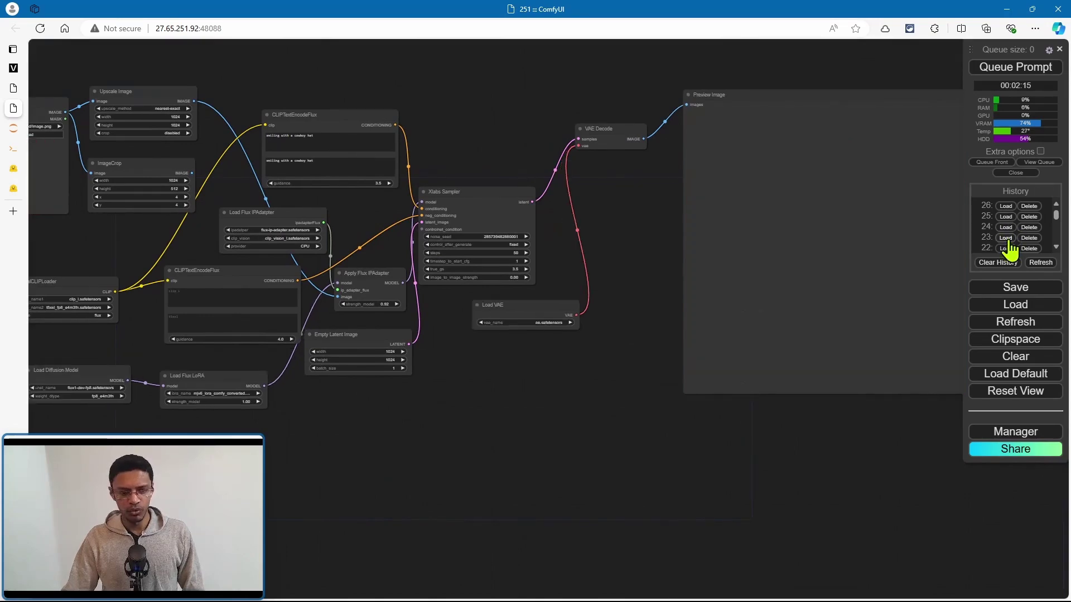
click(1008, 247)
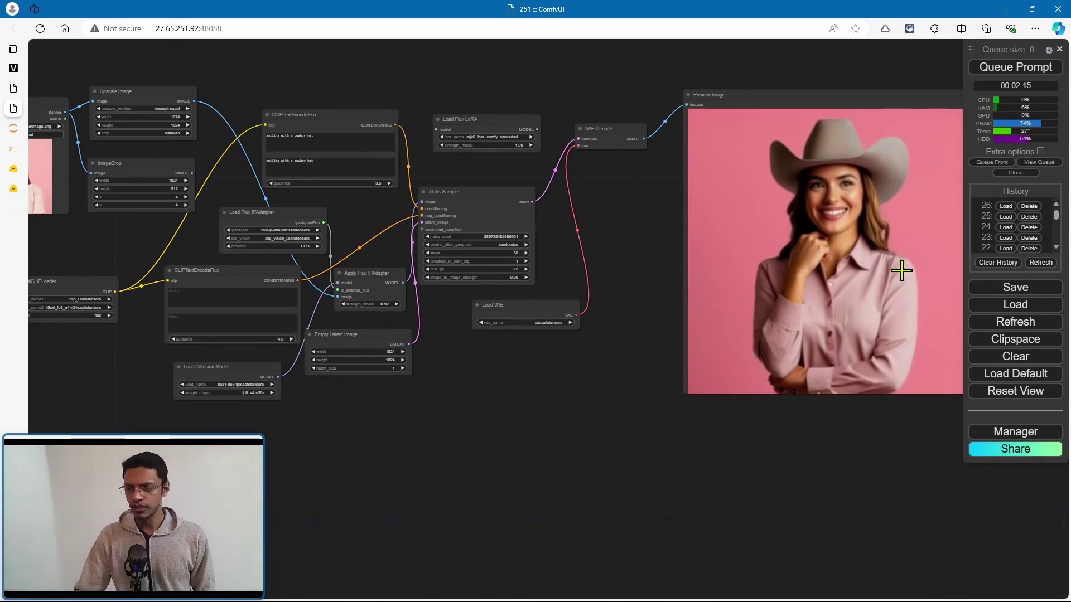
Step: Move the Load Diffusion Model node to the area below DualCLIPLoader
scroll(338, 421, down, 2)
scroll(561, 333, up, 8)
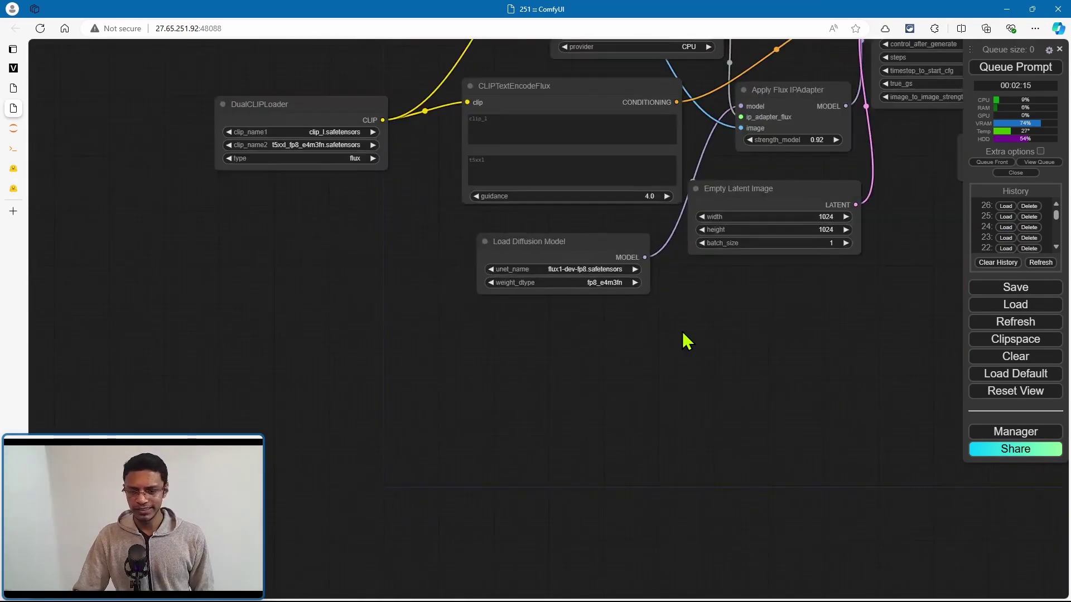
drag(321, 195, 81, 197)
scroll(401, 301, down, 4)
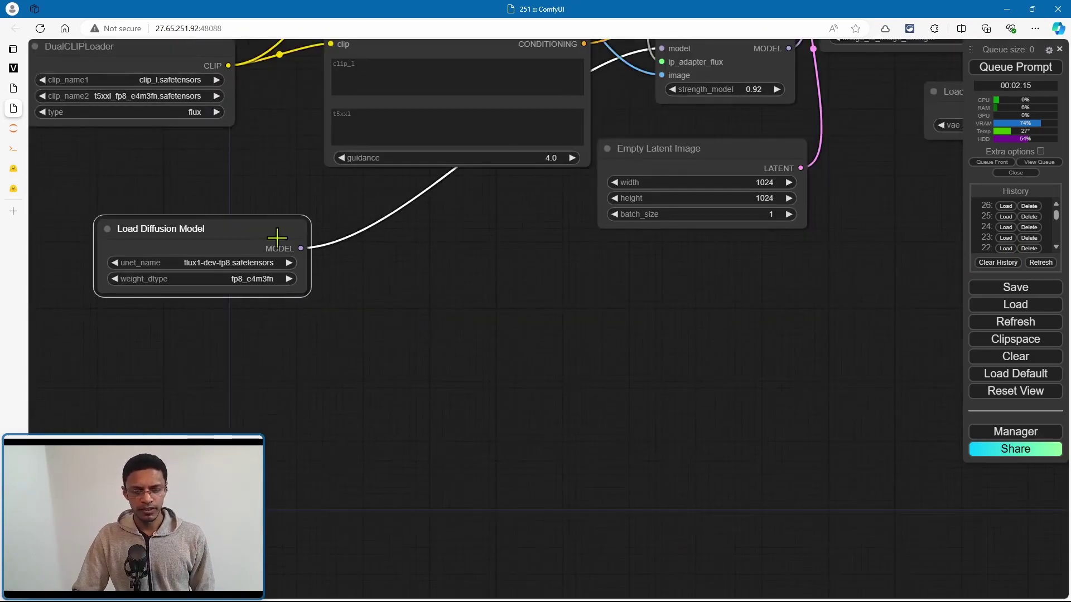
Step: Add a Load Flux LoRA node fed by the Load Diffusion Model output and place it beside that node
drag(301, 248, 641, 370)
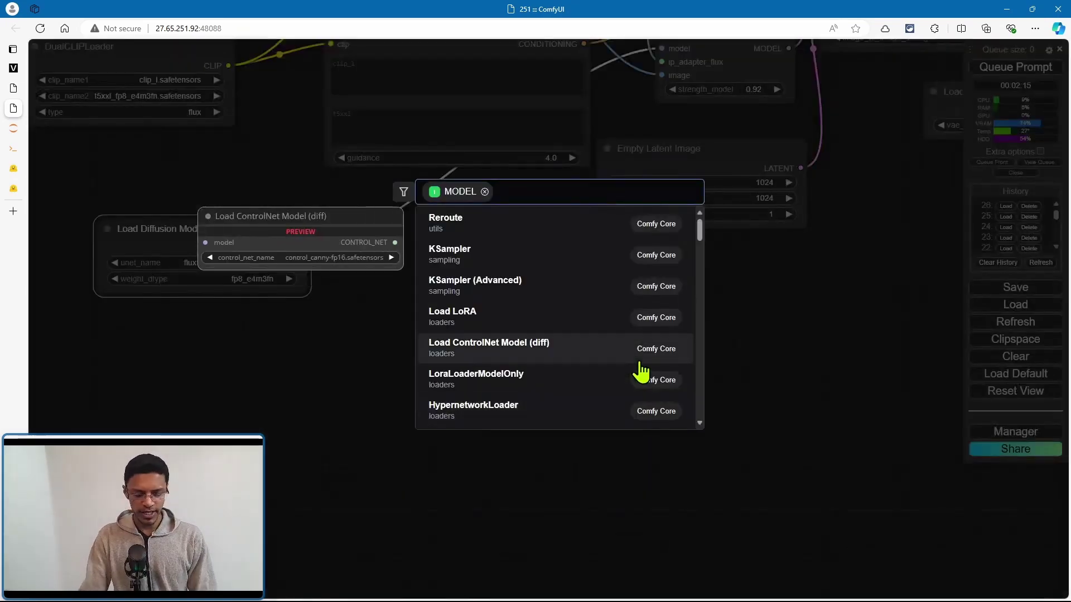
text(flux lora)
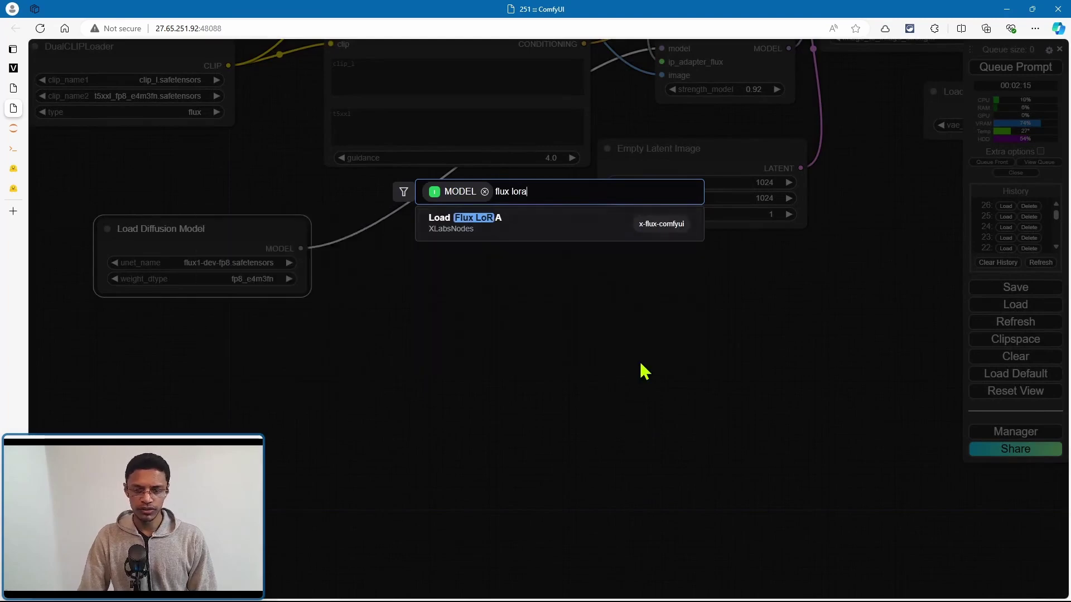
click(514, 223)
drag(704, 352, 450, 251)
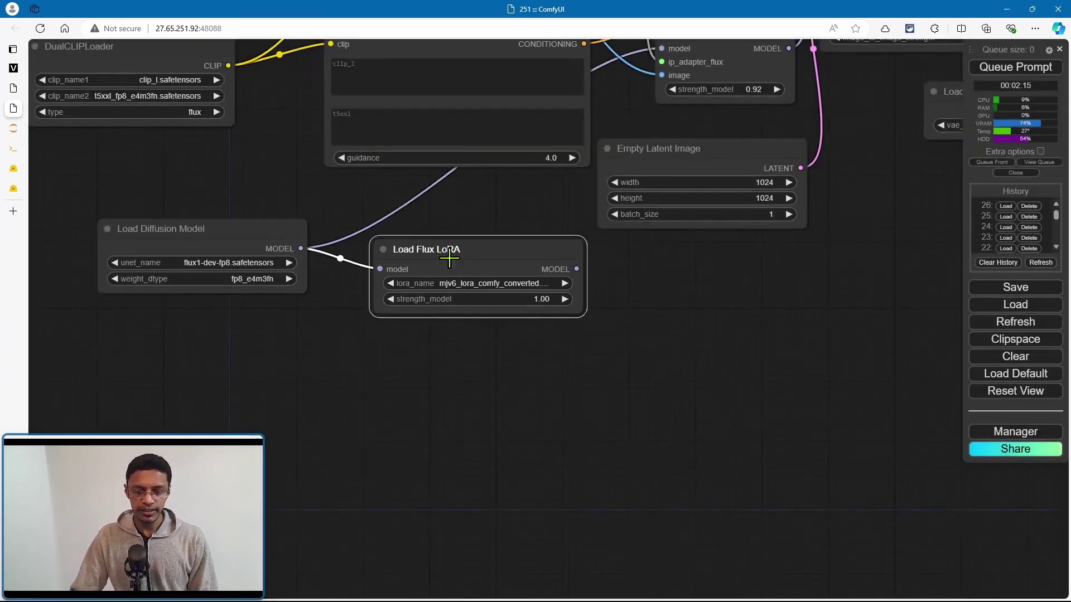
Step: Connect the Load Flux LoRA model output to the model input of Apply Flux IPAdapter
scroll(733, 342, down, 2)
drag(571, 295, 505, 337)
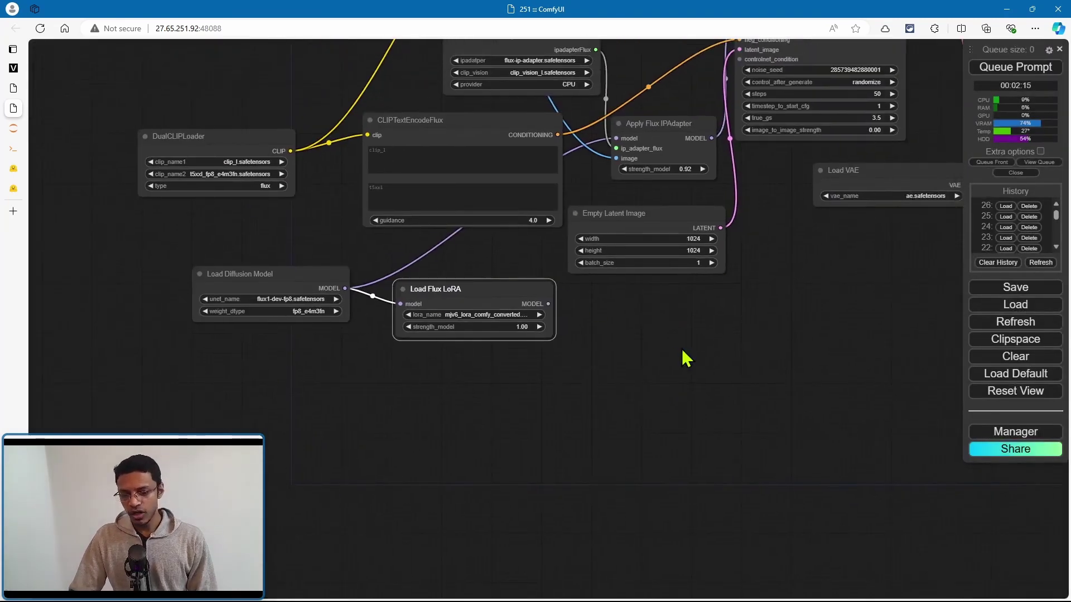
drag(630, 361, 490, 430)
drag(407, 373, 505, 221)
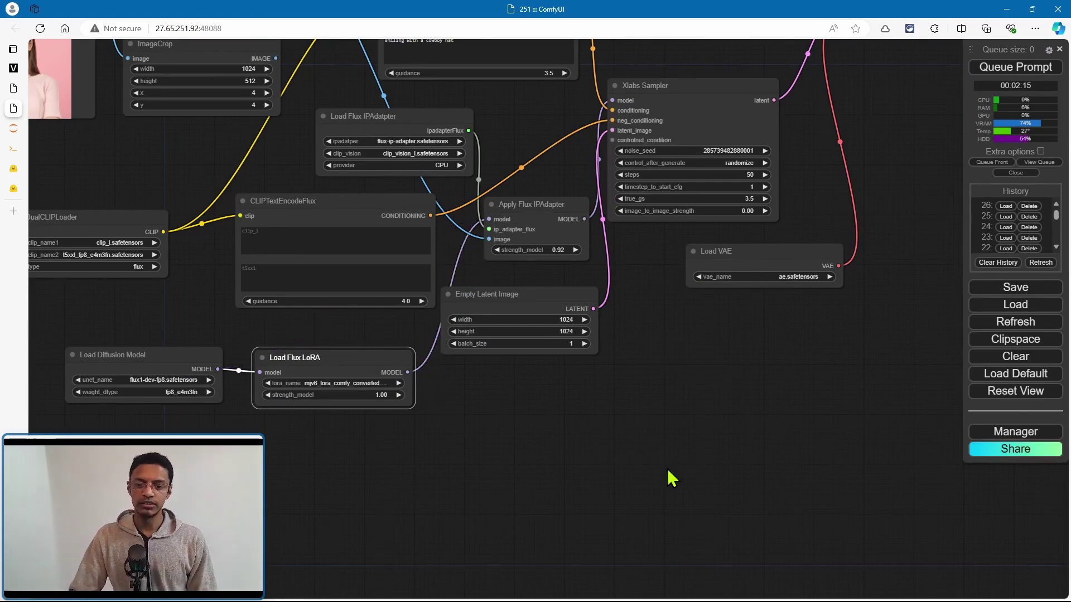
Step: Load the history run with the "a portrait of a dog" prompt and the connected Load Flux LoRA node
scroll(741, 426, down, 5)
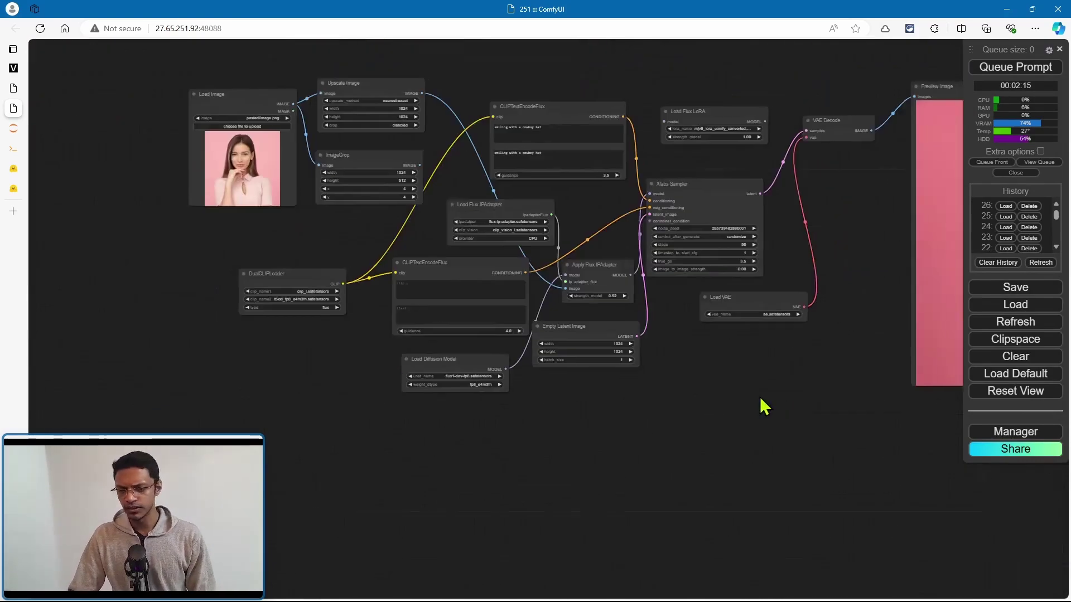
scroll(881, 243, up, 3)
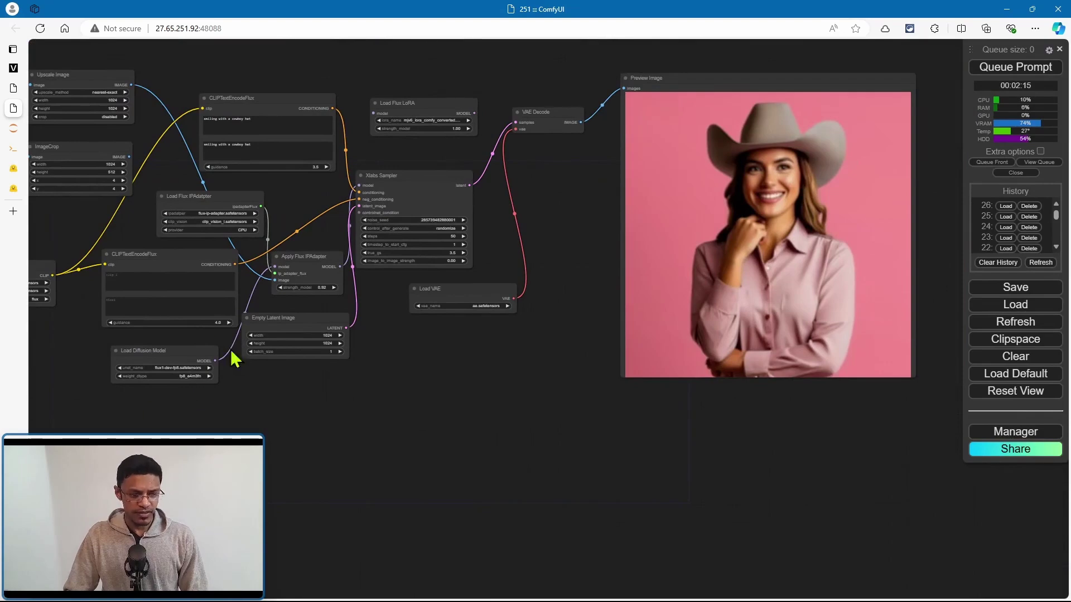
click(1005, 248)
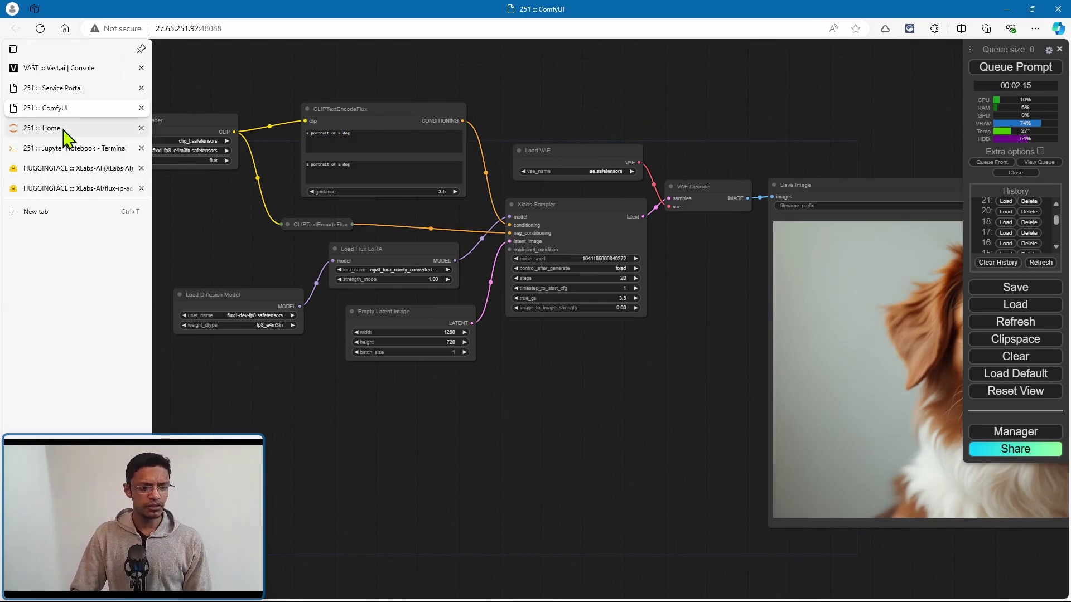
Step: Switch to the Jupyter file browser and open the workflows folder of x-flux-comfyui inside ComfyUI's custom_nodes
click(63, 130)
click(310, 140)
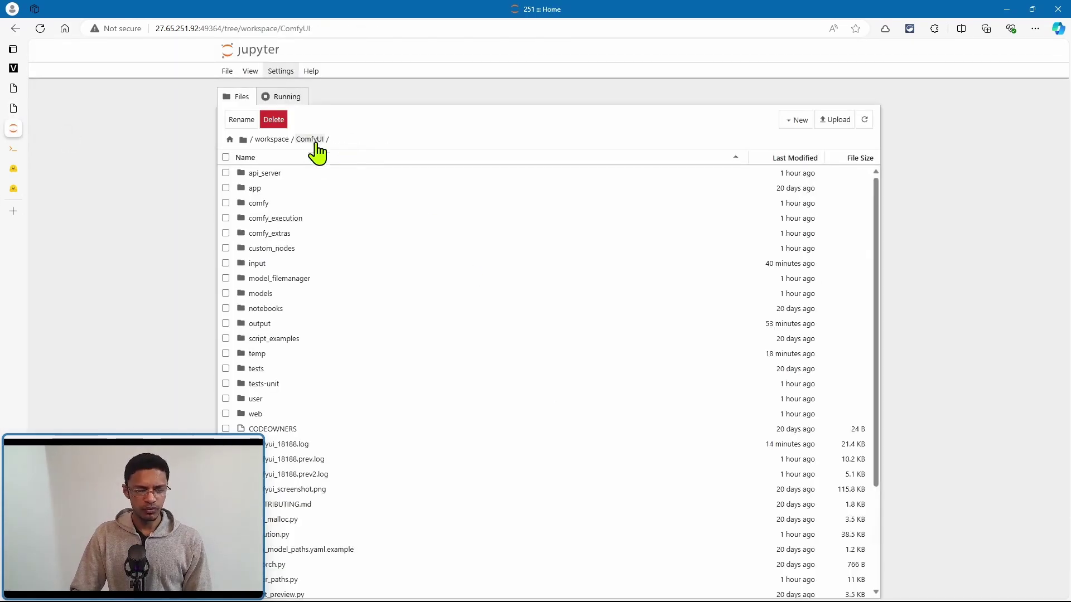
double_click(298, 246)
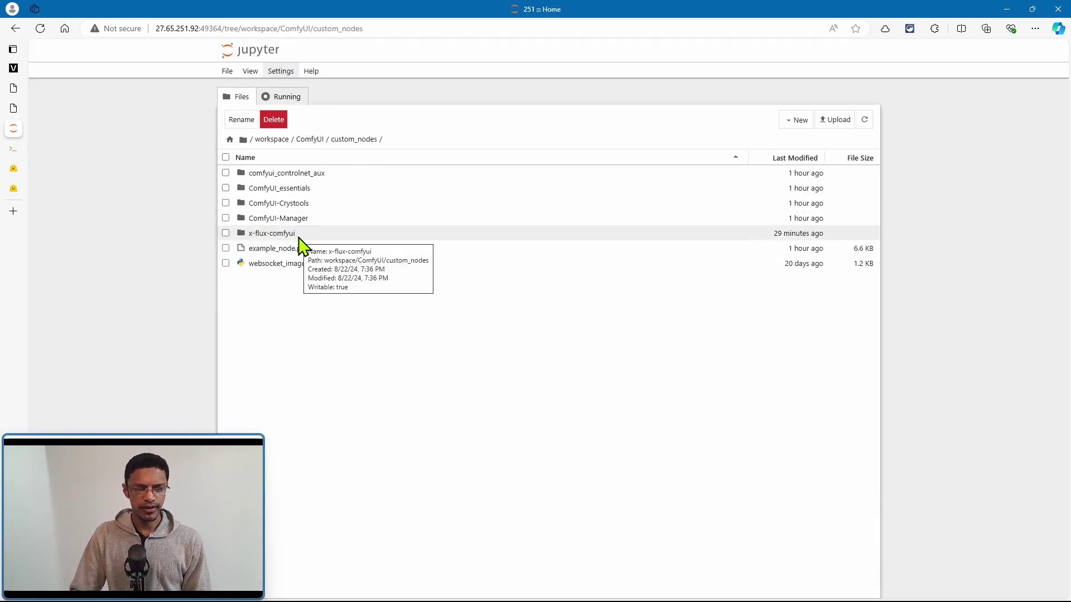
click(300, 236)
double_click(299, 237)
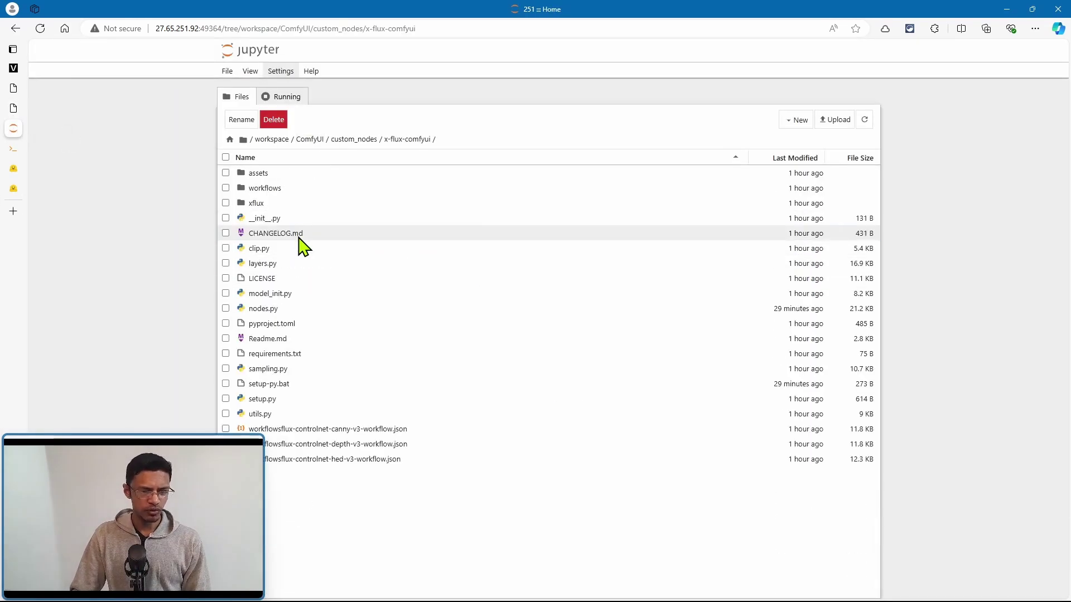
double_click(285, 190)
drag(444, 419, 222, 165)
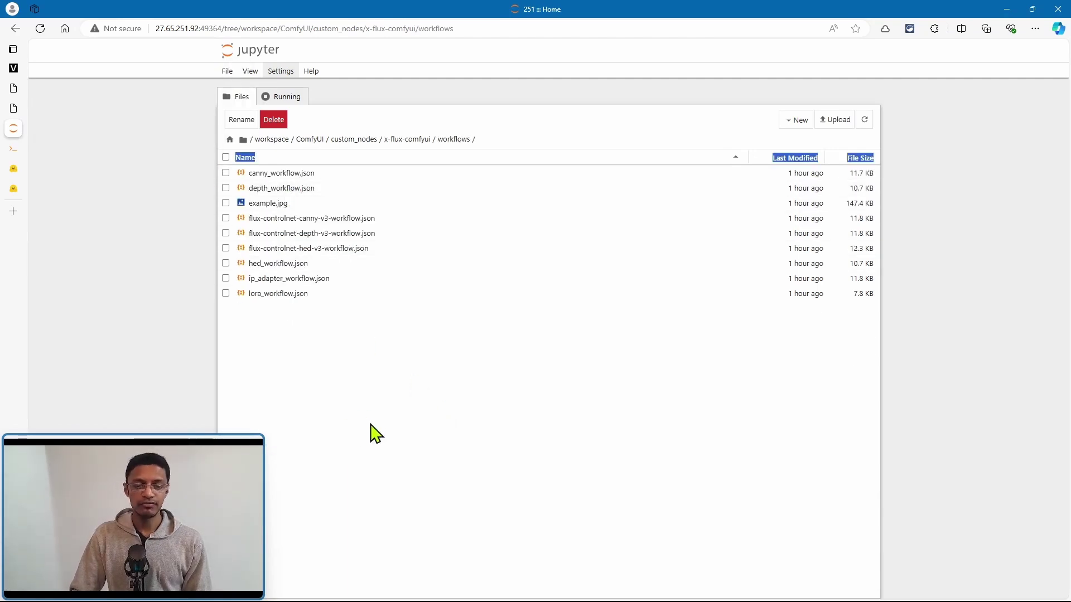
click(402, 439)
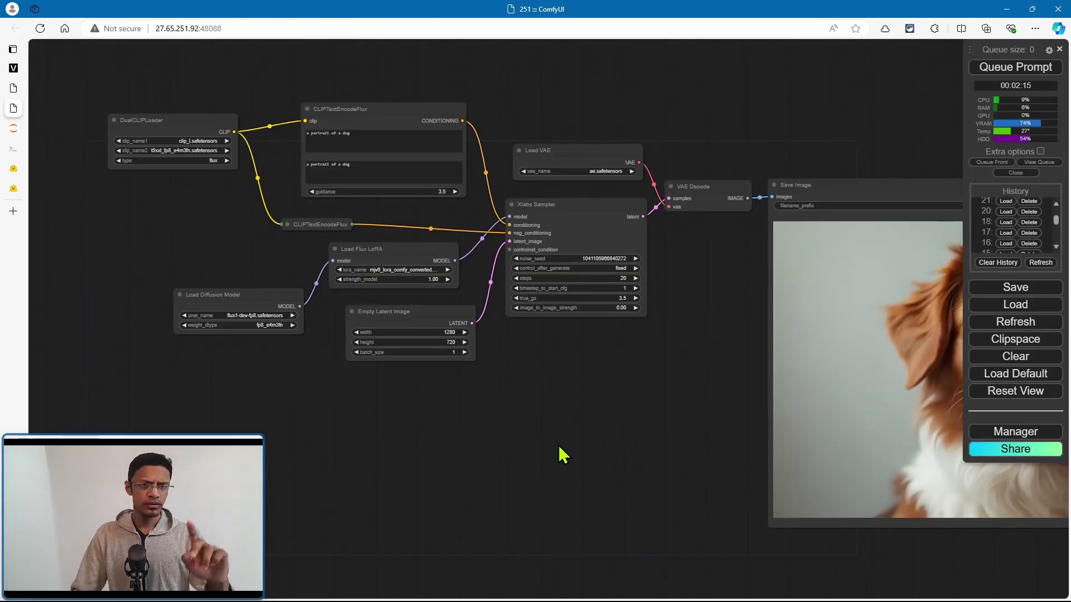
Step: Back in ComfyUI, line up the Load Diffusion Model and Load Flux LoRA nodes side by side, ahead of the Xlabs Sampler
scroll(560, 449, up, 5)
drag(356, 385, 381, 386)
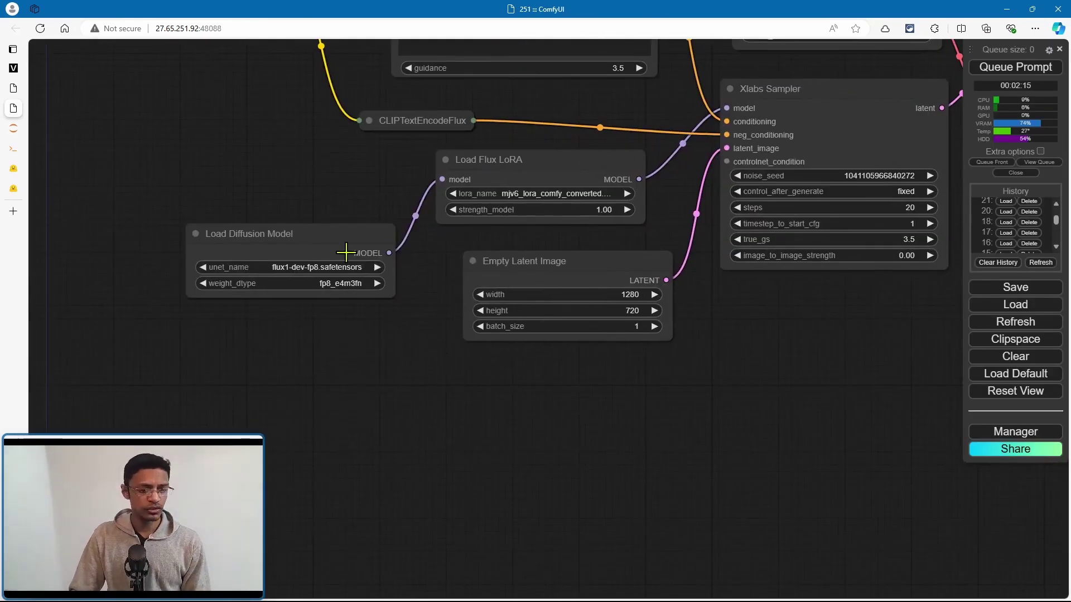
drag(345, 252, 275, 183)
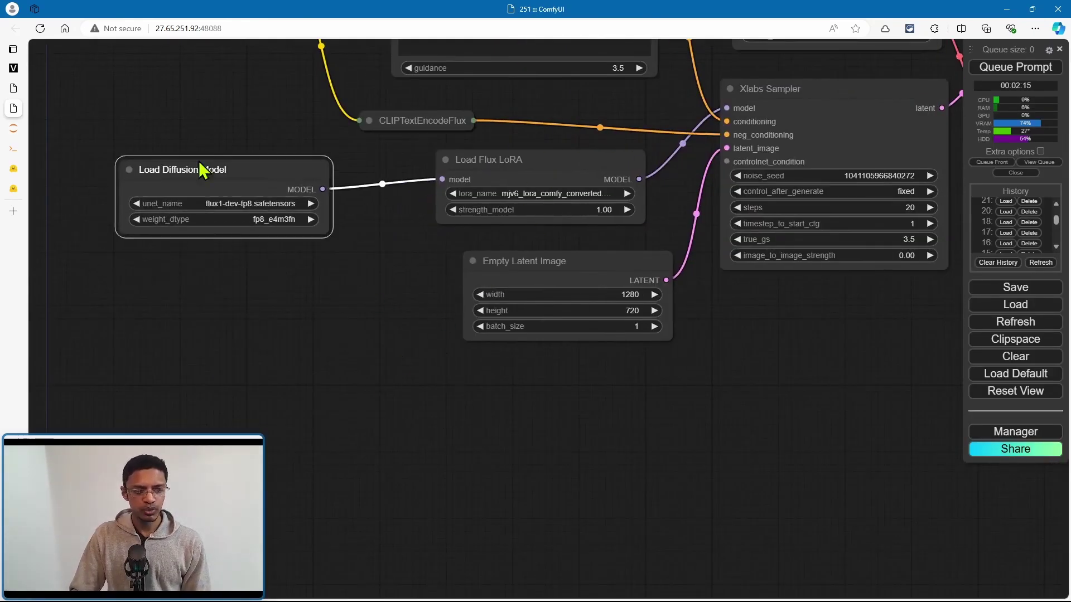
drag(202, 169, 226, 170)
drag(631, 168, 616, 177)
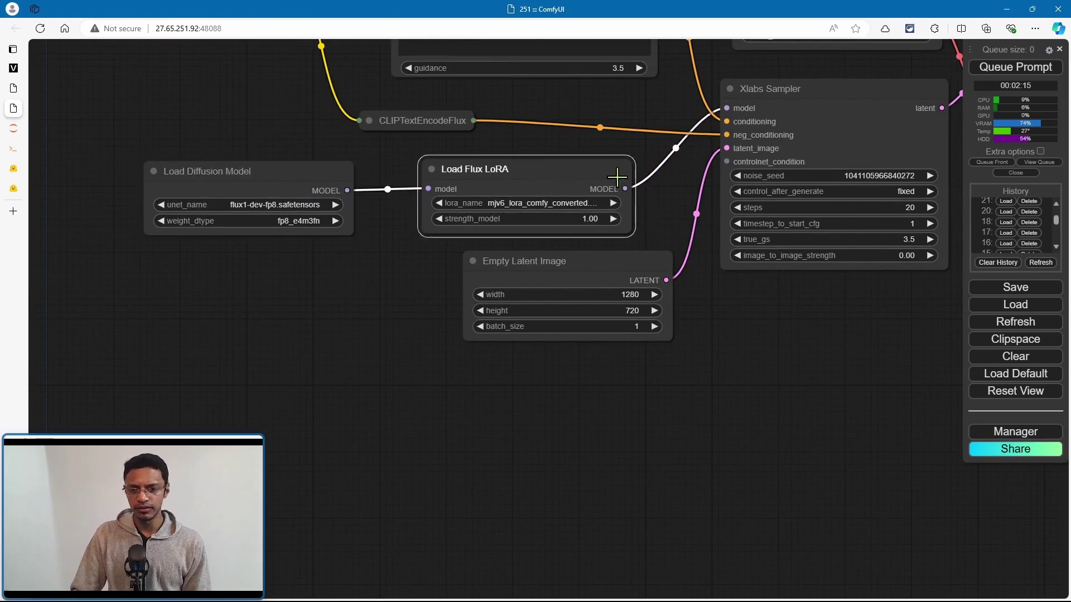
drag(815, 104, 812, 111)
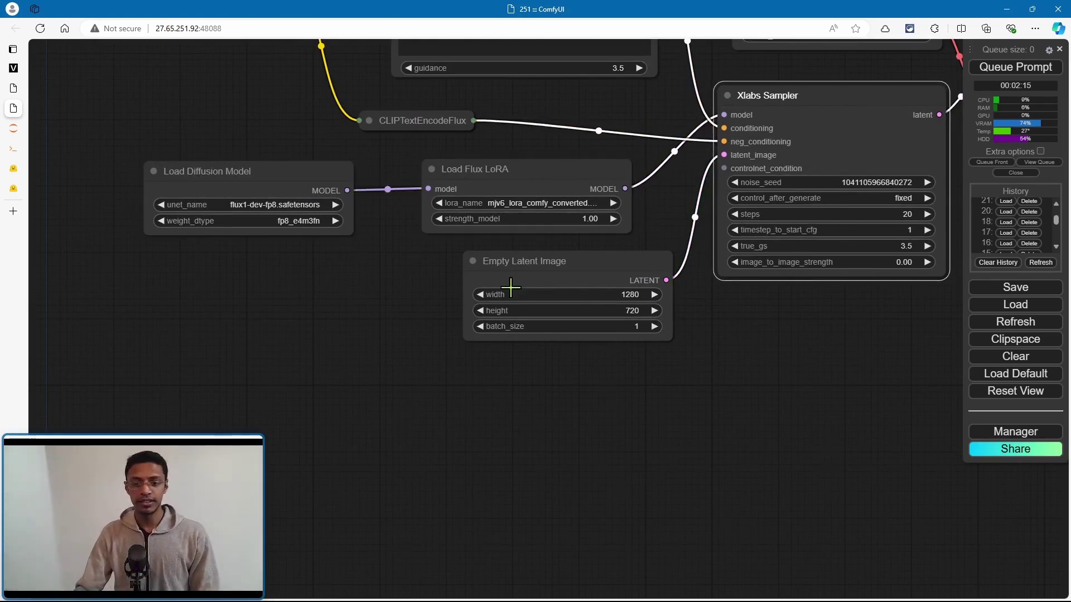
drag(281, 174, 235, 169)
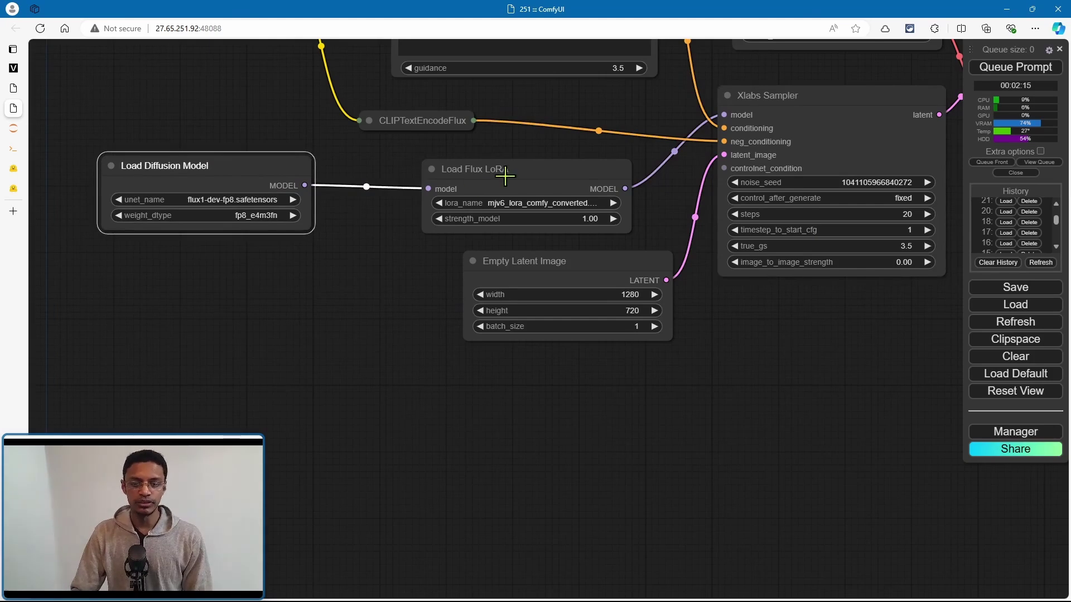
drag(505, 176, 412, 170)
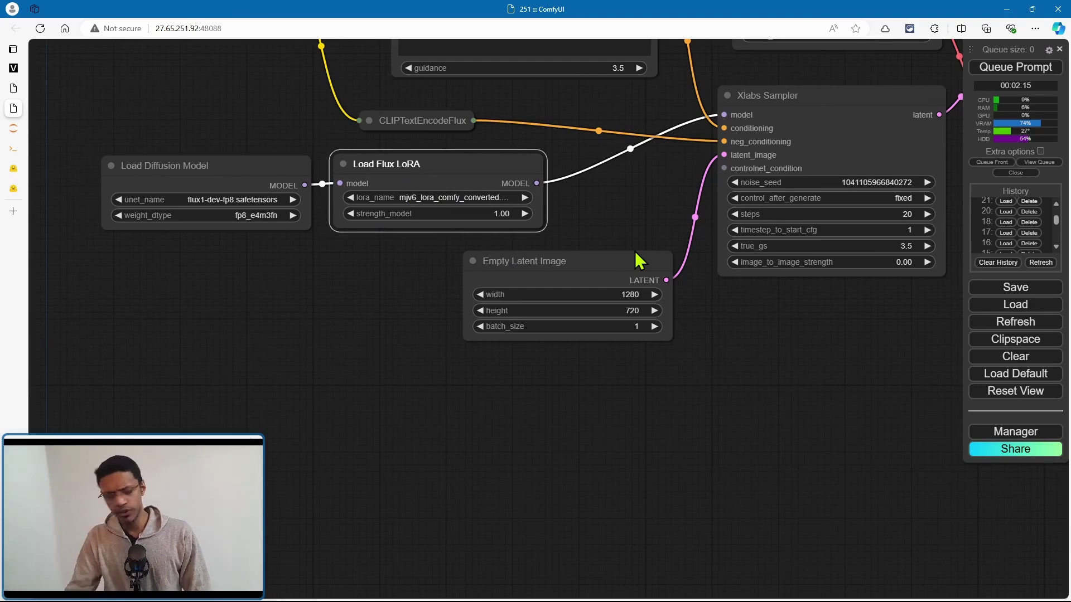
Step: In the Jupyter file browser, examine the xlabs model subfolders under ComfyUI/models, then return to the models folder
mouse_move(29, 108)
mouse_move(71, 134)
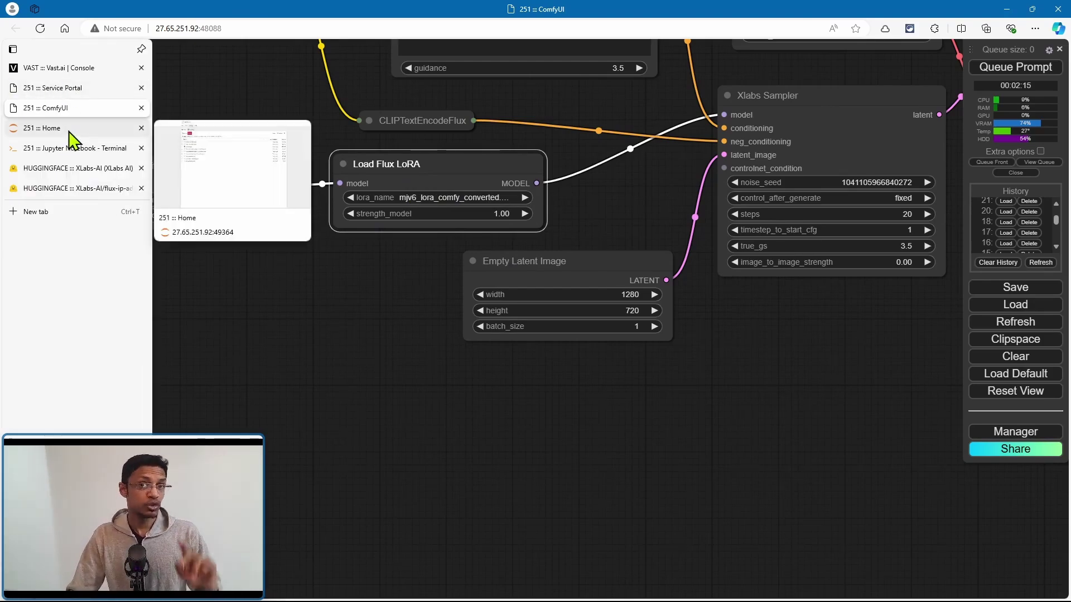
click(78, 89)
click(42, 128)
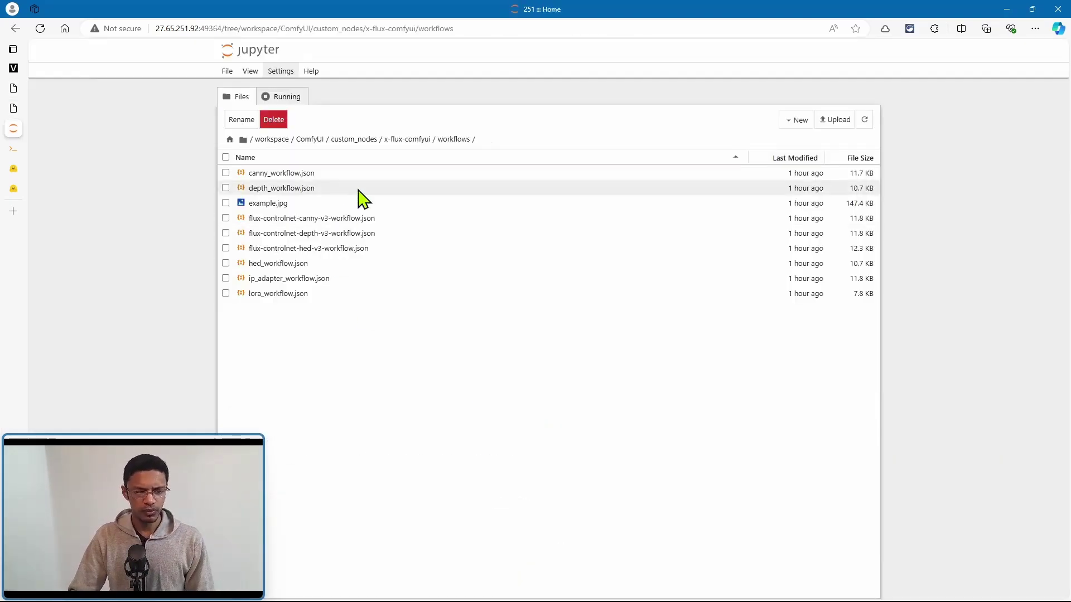
click(304, 139)
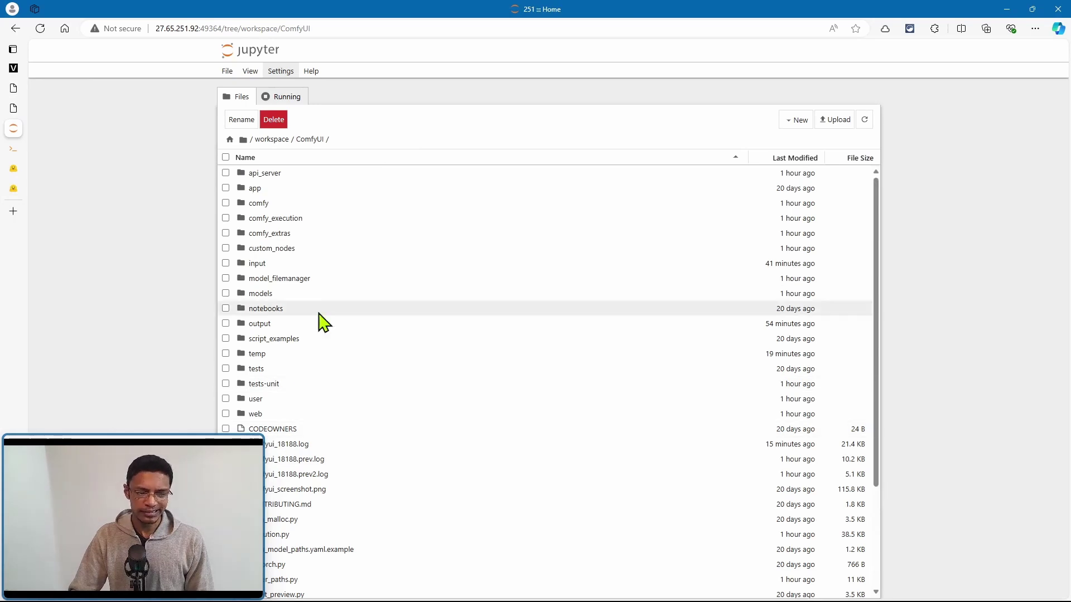
double_click(277, 296)
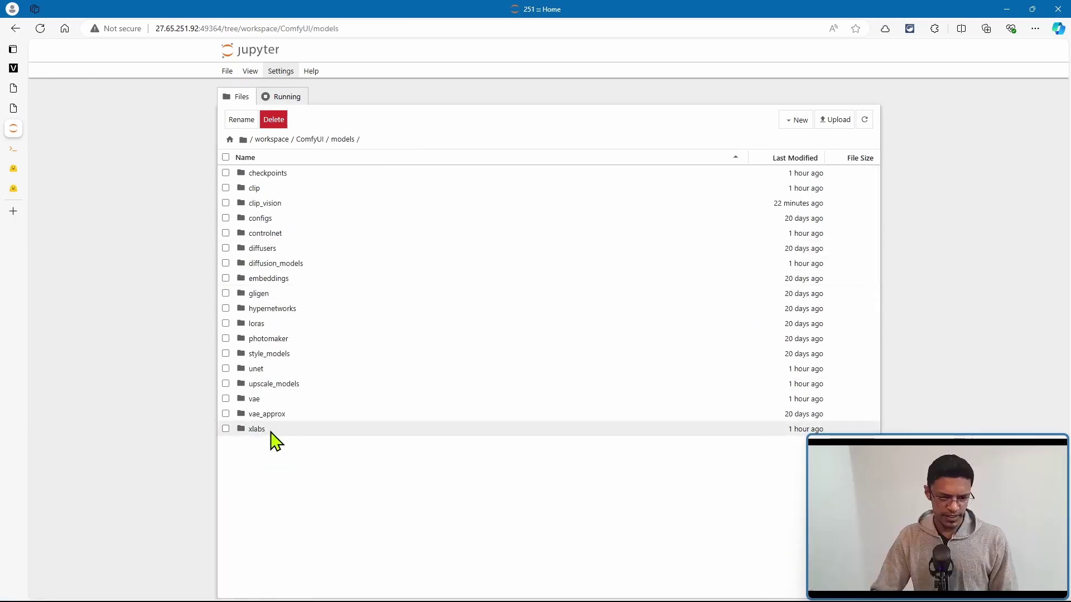
double_click(271, 432)
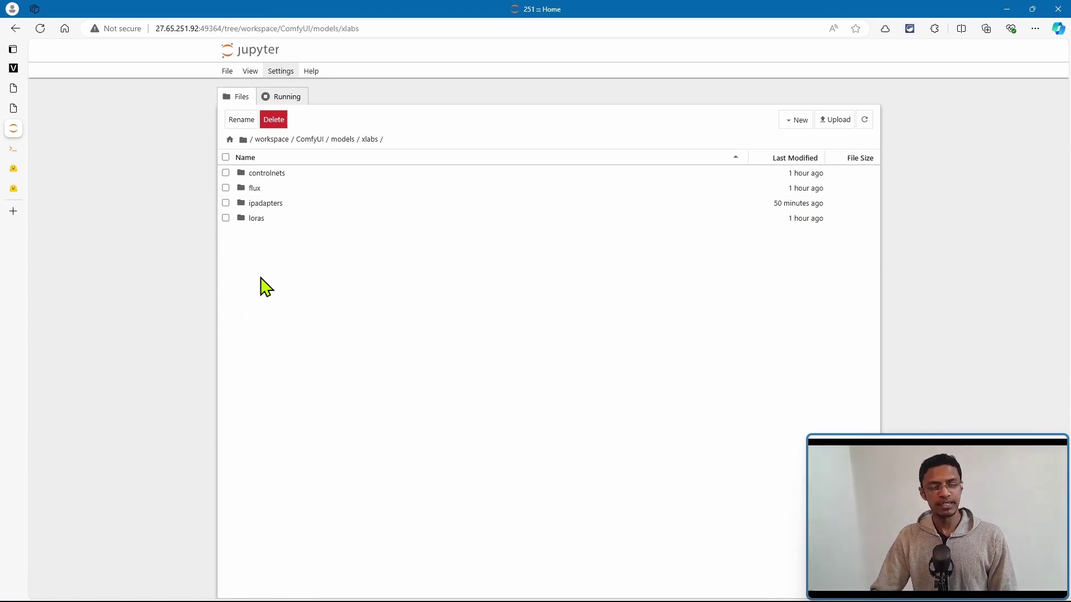
click(310, 140)
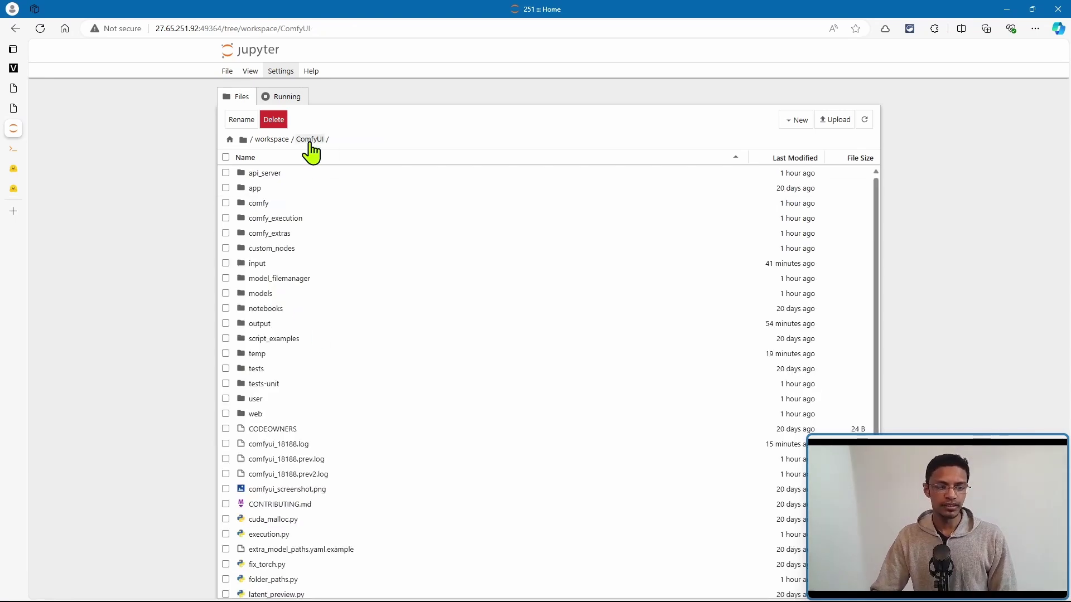
double_click(265, 294)
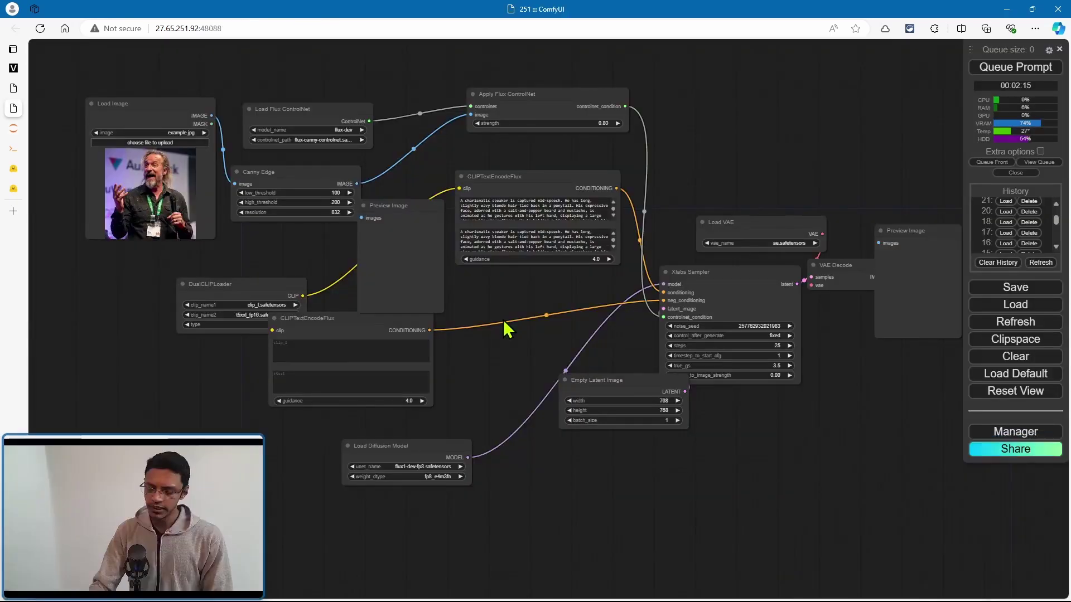
Step: In ComfyUI, open the Custom Nodes Manager and search for "controlnet"
click(1015, 432)
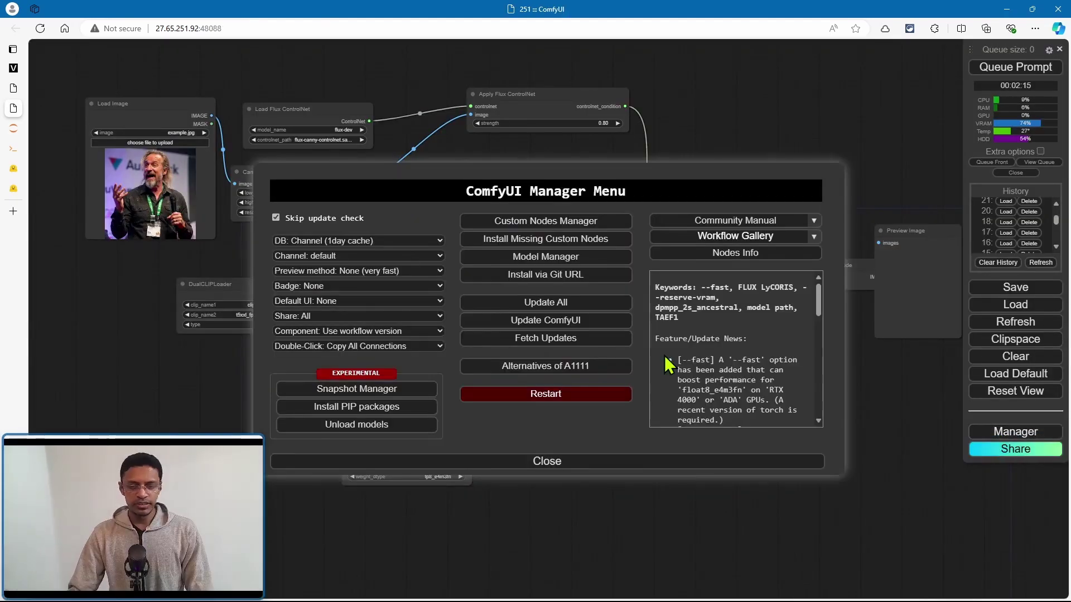
click(559, 227)
click(310, 121)
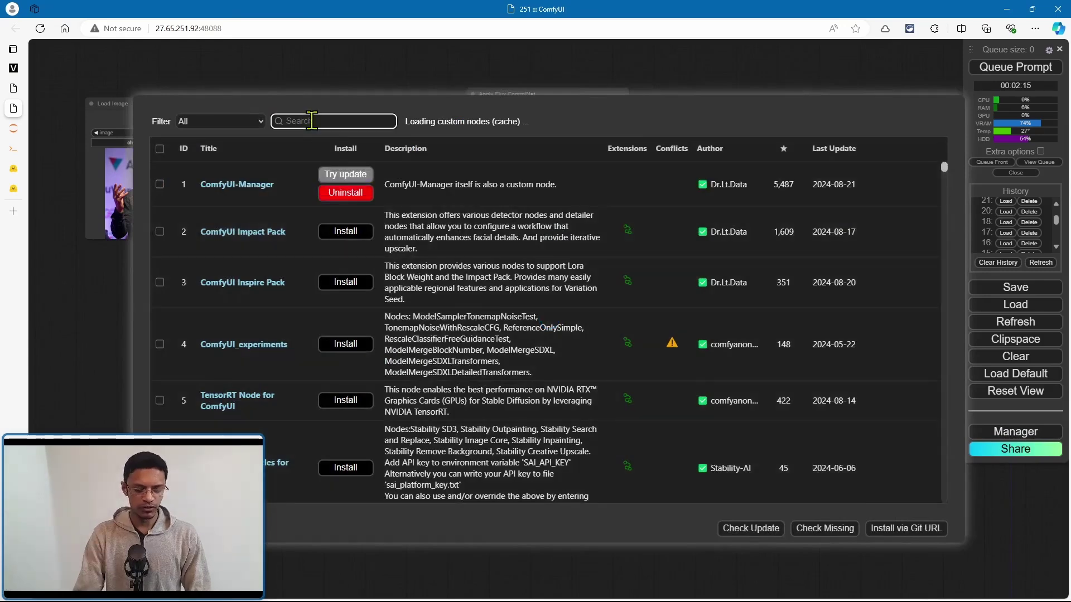
text(controlnet)
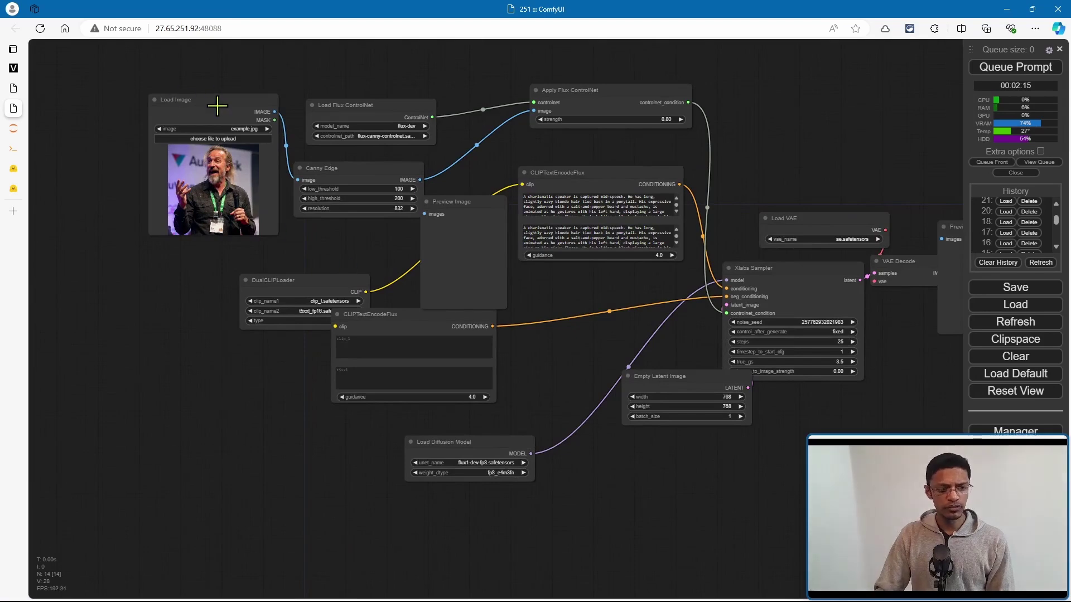
Step: Rearrange the Load Image, Canny Edge, Preview Image and Apply Flux ControlNet nodes to lay out the canny workflow more clearly
drag(218, 105, 119, 129)
drag(373, 168, 292, 168)
scroll(346, 240, up, 5)
scroll(375, 238, down, 3)
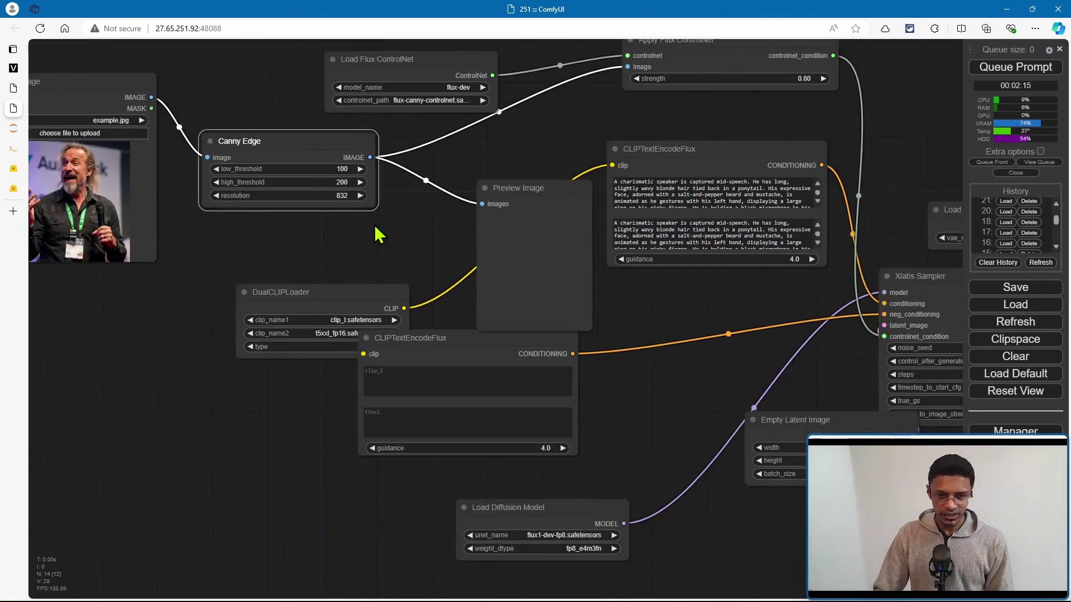
drag(504, 202, 502, 180)
scroll(545, 162, down, 2)
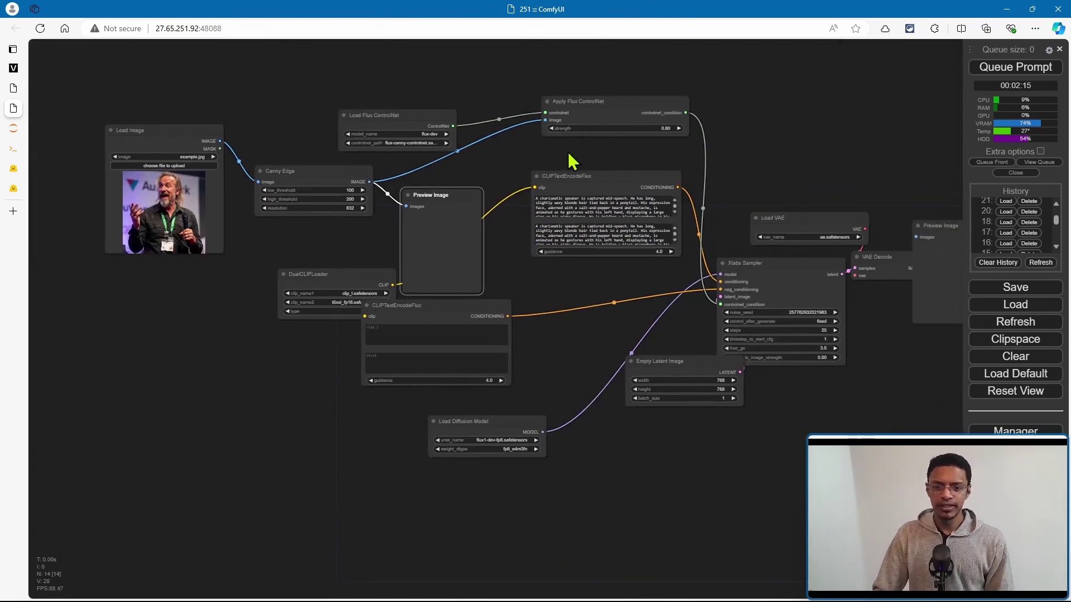
scroll(654, 162, up, 4)
drag(668, 113, 629, 110)
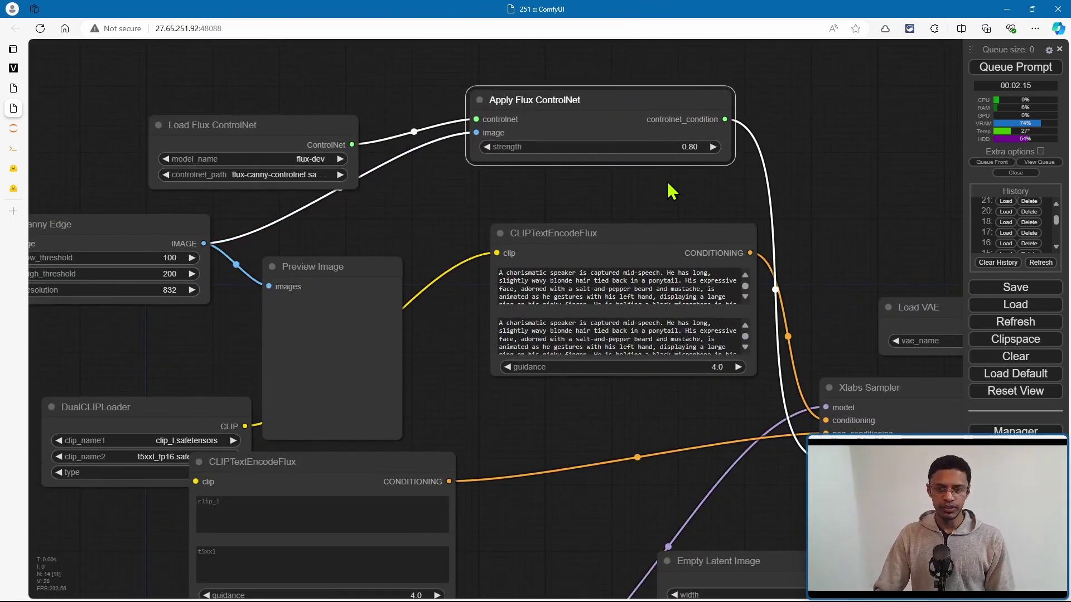
scroll(672, 192, down, 1)
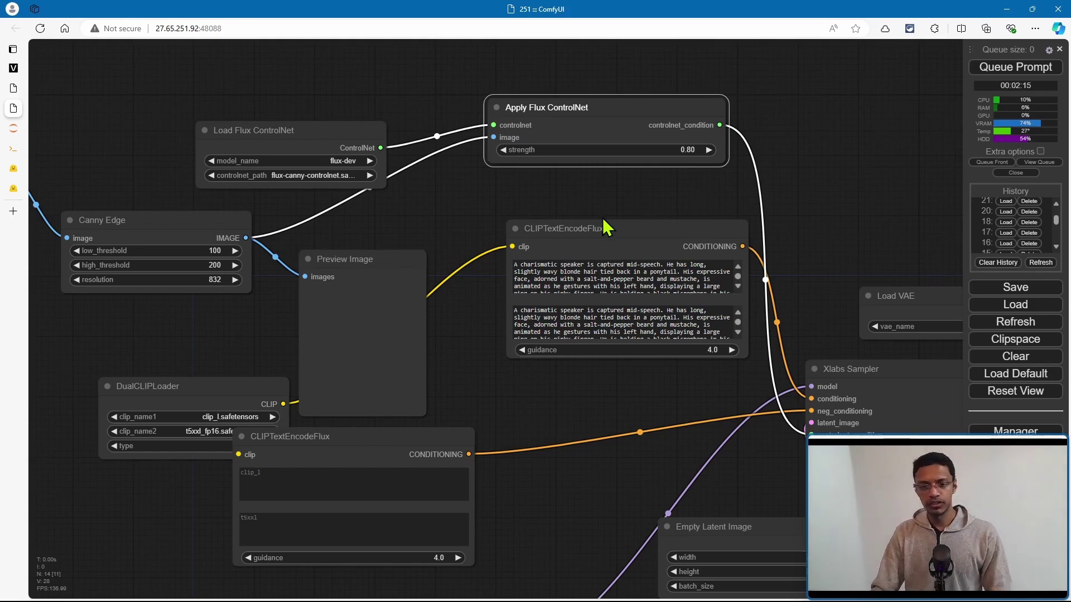
Step: Move the Load Flux ControlNet node farther above Canny Edge and set its model_name to flux-dev-fp8
drag(307, 130, 296, 88)
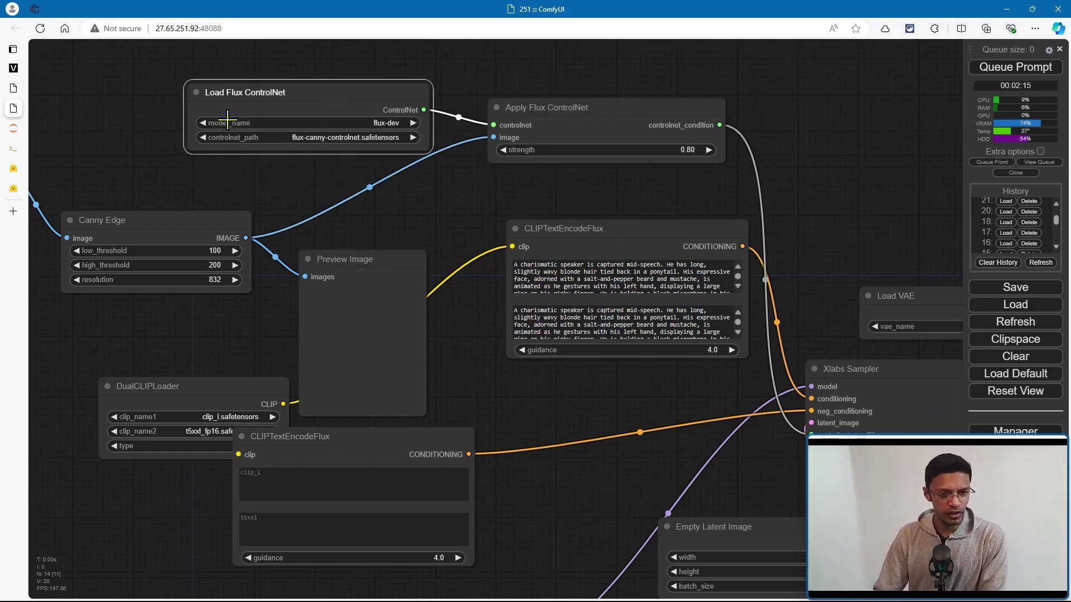
click(380, 124)
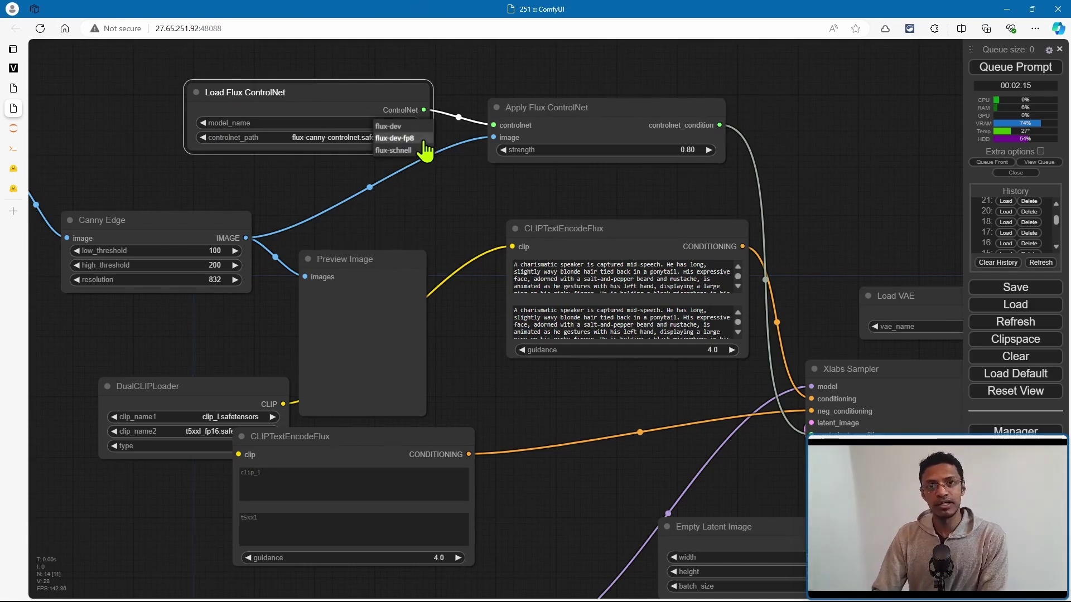
click(421, 139)
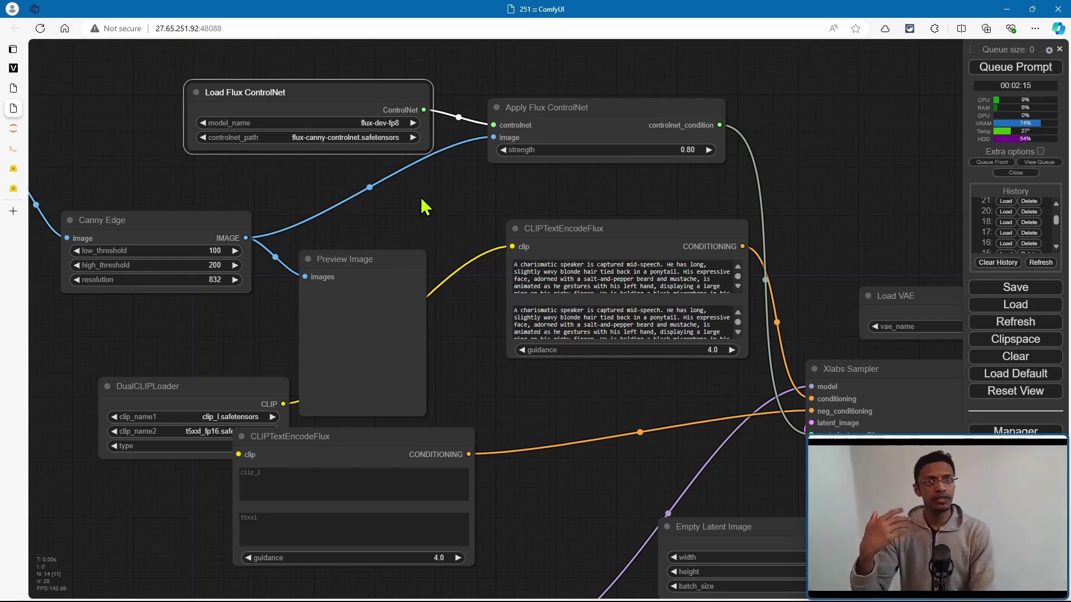
Step: Switch to Hugging Face and open the file list of the XLabs-AI flux-controlnet-collections repository
key(ctrl+Tab)
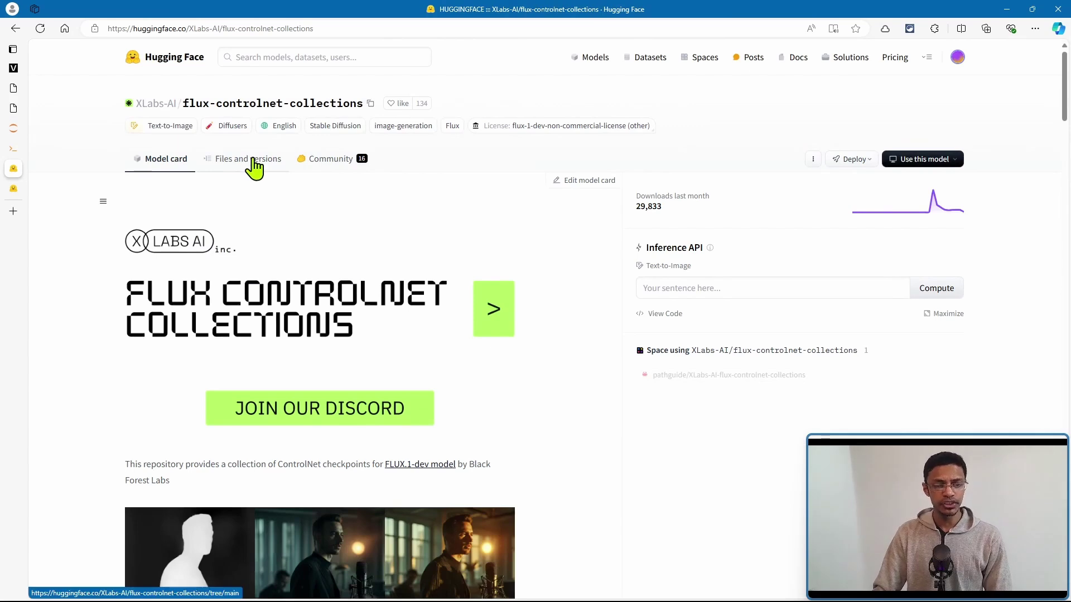
click(247, 167)
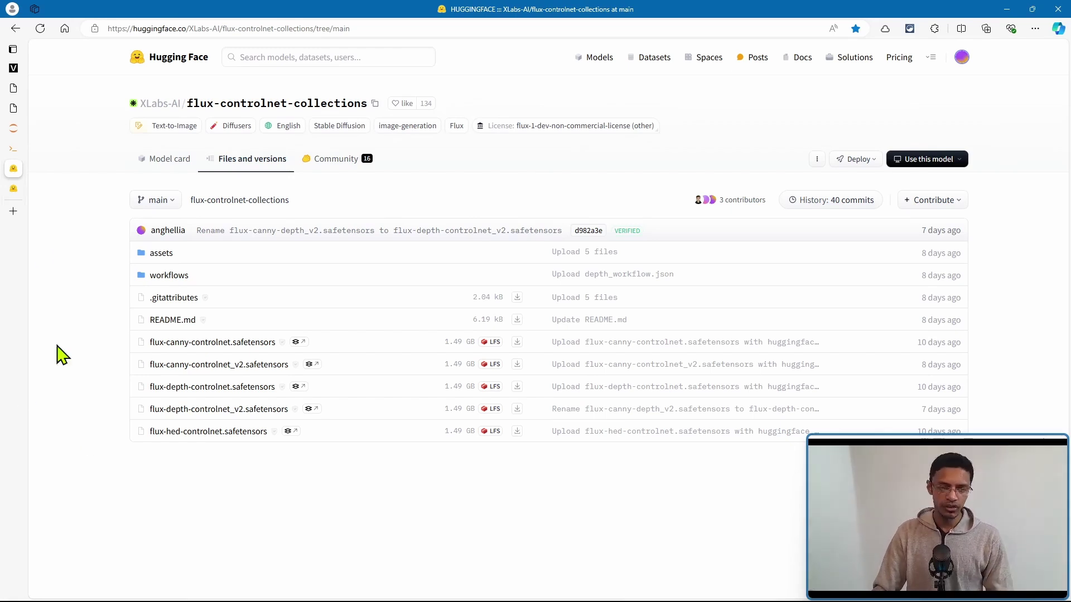
Step: In the Jupyter file browser, open the xlabs controlnets folder and select flux-canny-controlnet_v2.safetensors
click(56, 127)
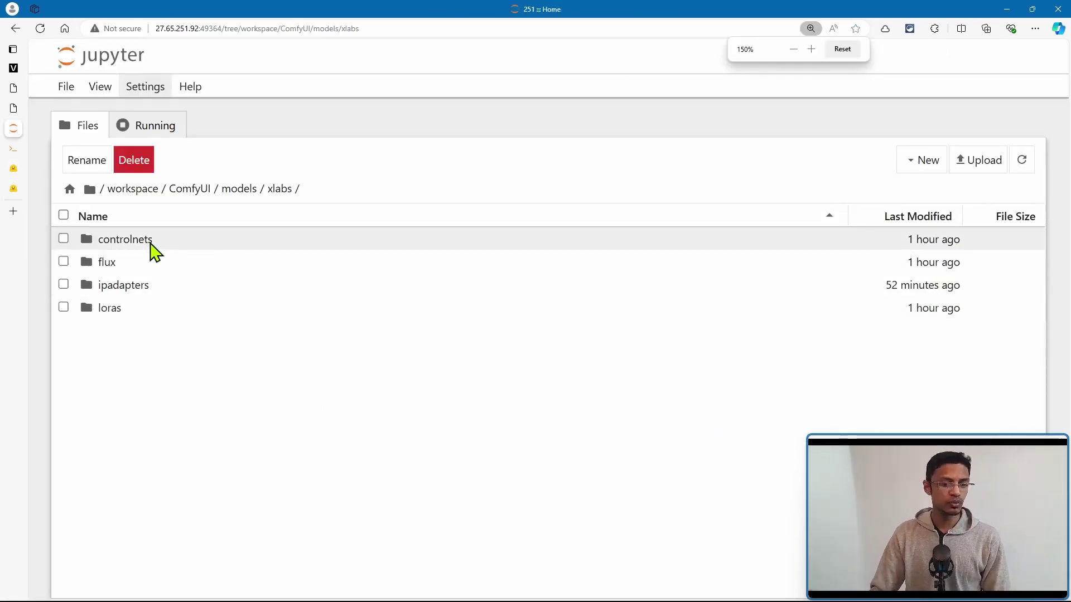
click(164, 244)
double_click(164, 244)
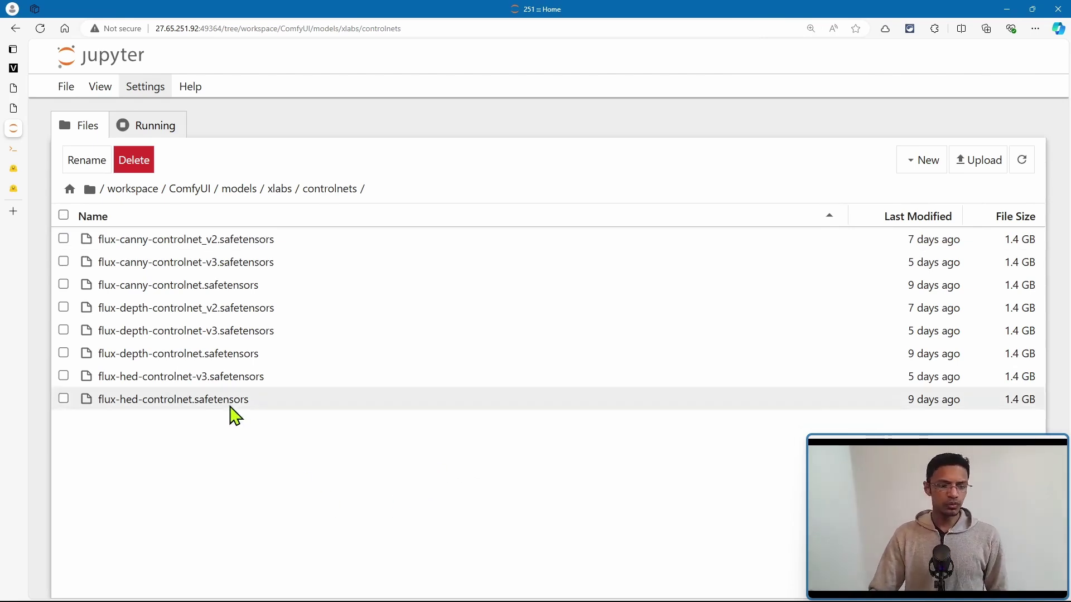
click(185, 293)
click(251, 240)
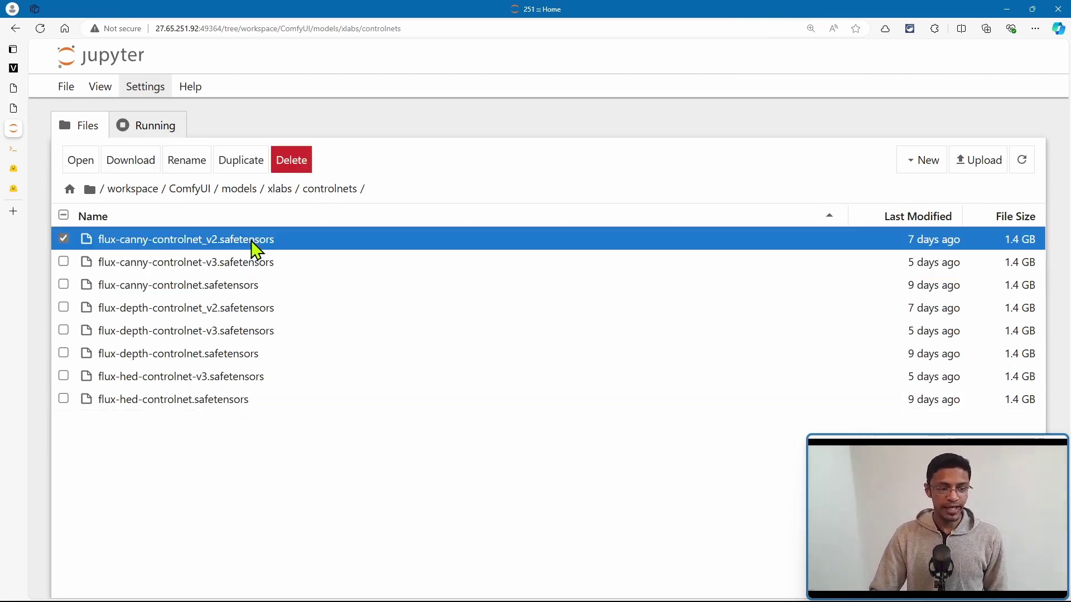
Step: Browse the XLabs-AI canny-v3, depth-v3 and hed-v3 ControlNet repositories on Hugging Face and open the file list of flux-controlnet-hed-v3
click(3, 194)
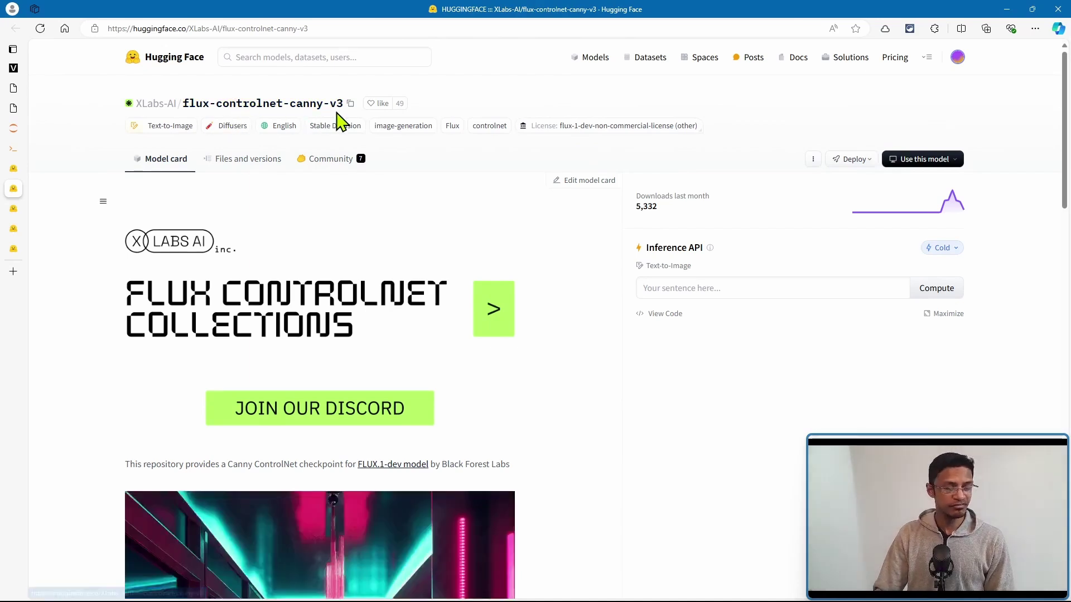
key(ctrl+Tab)
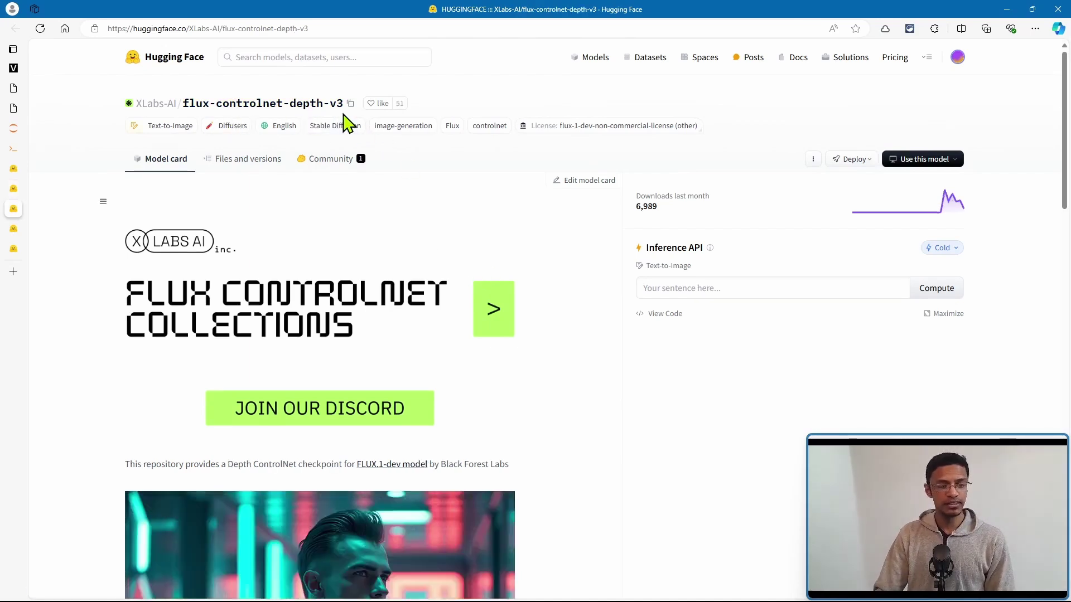
key(ctrl+Tab)
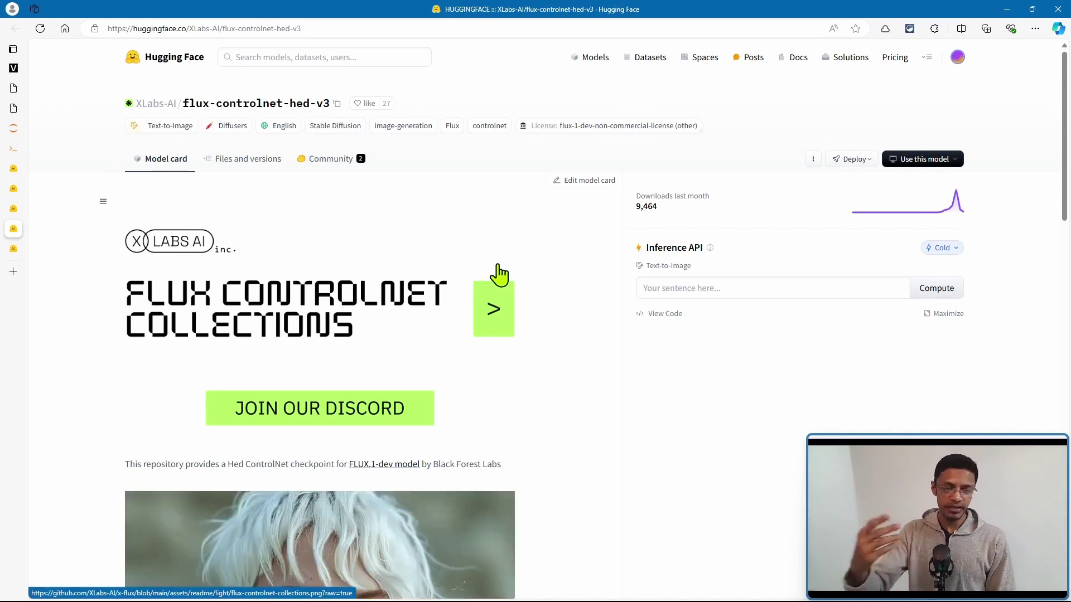
click(252, 167)
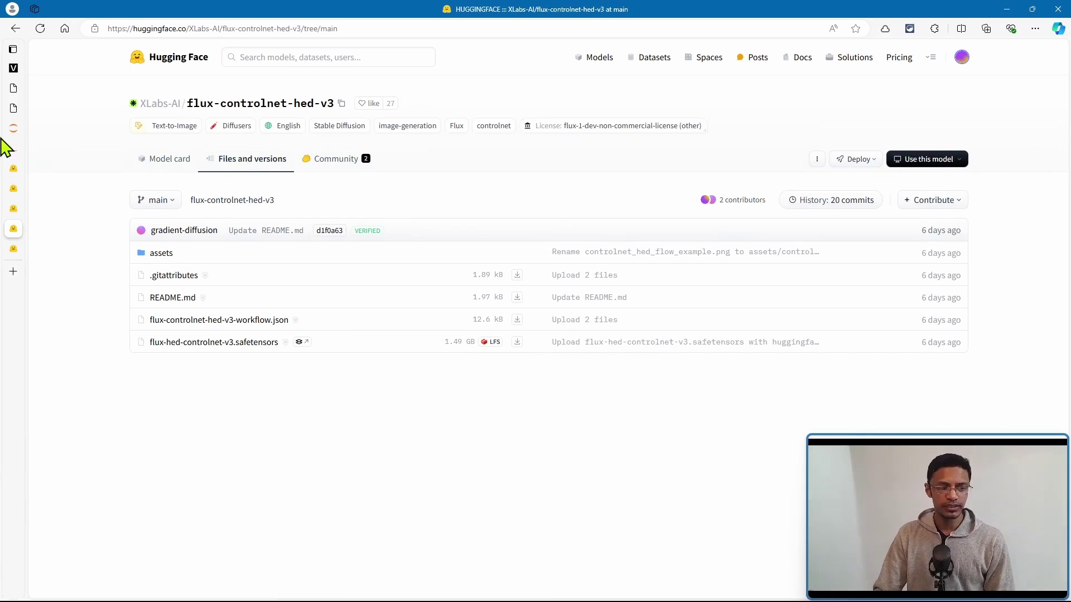
Step: Switch back to ComfyUI and examine the rearranged canny workflow around the prompt encoders, Empty Latent Image and Xlabs Sampler
mouse_move(26, 167)
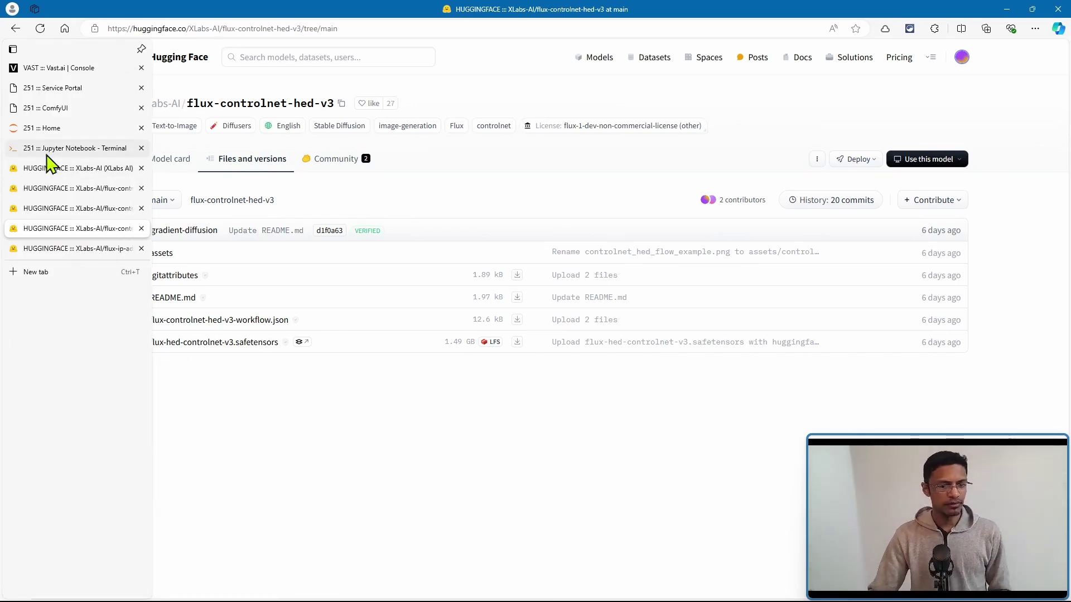
mouse_move(72, 150)
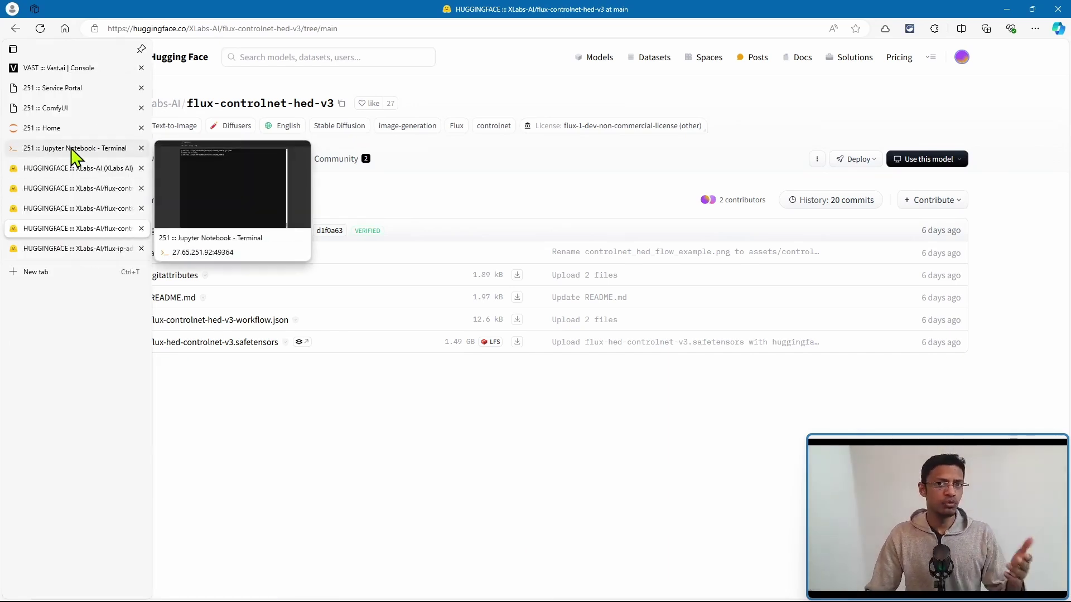
click(44, 108)
drag(347, 215, 472, 208)
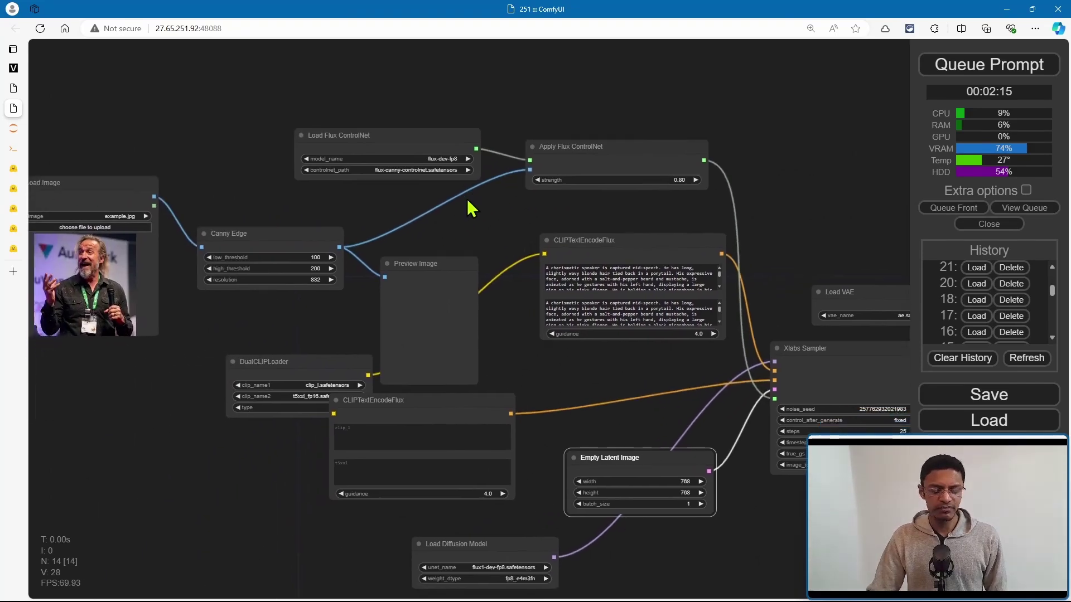
drag(647, 430, 608, 430)
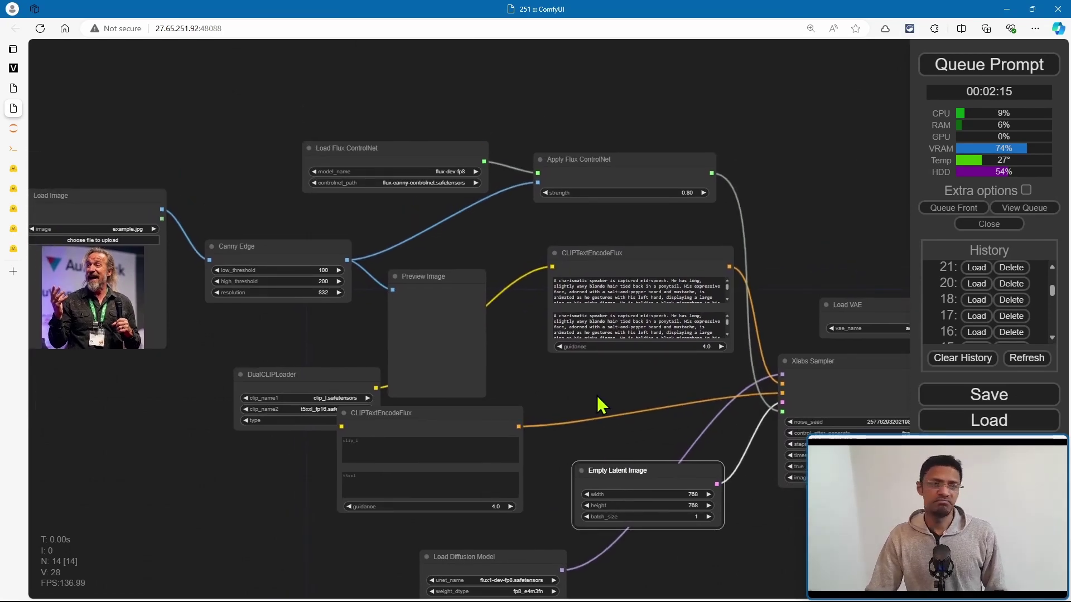
scroll(753, 516, up, 5)
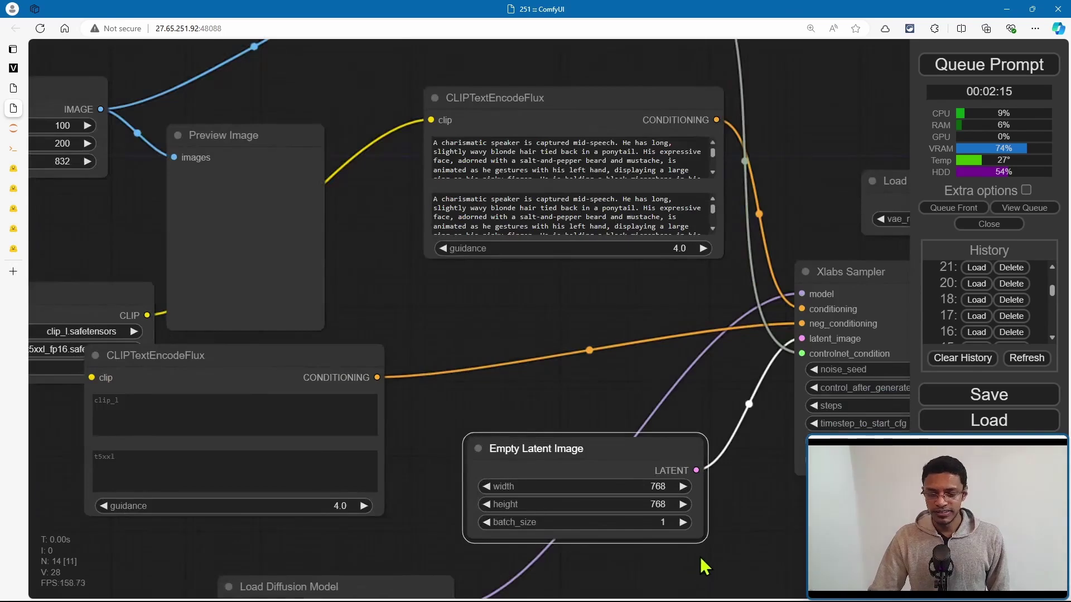
Step: Review the canny v3 example workflow with the cyberpunk dining room prompt, including its Xlabs Sampler and Empty Latent Image settings
drag(701, 560, 705, 484)
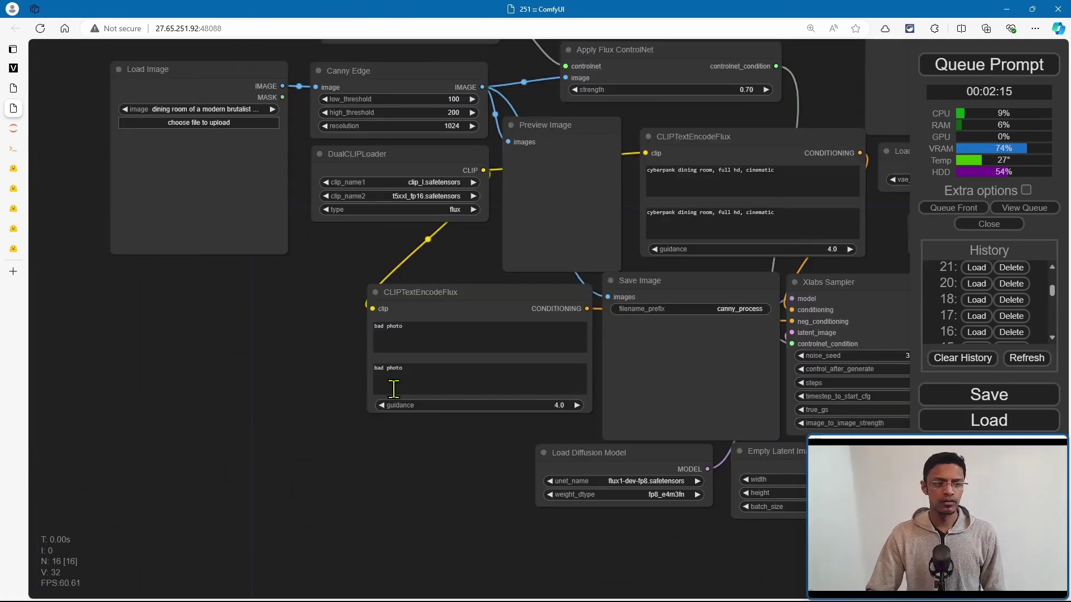
drag(296, 385, 144, 205)
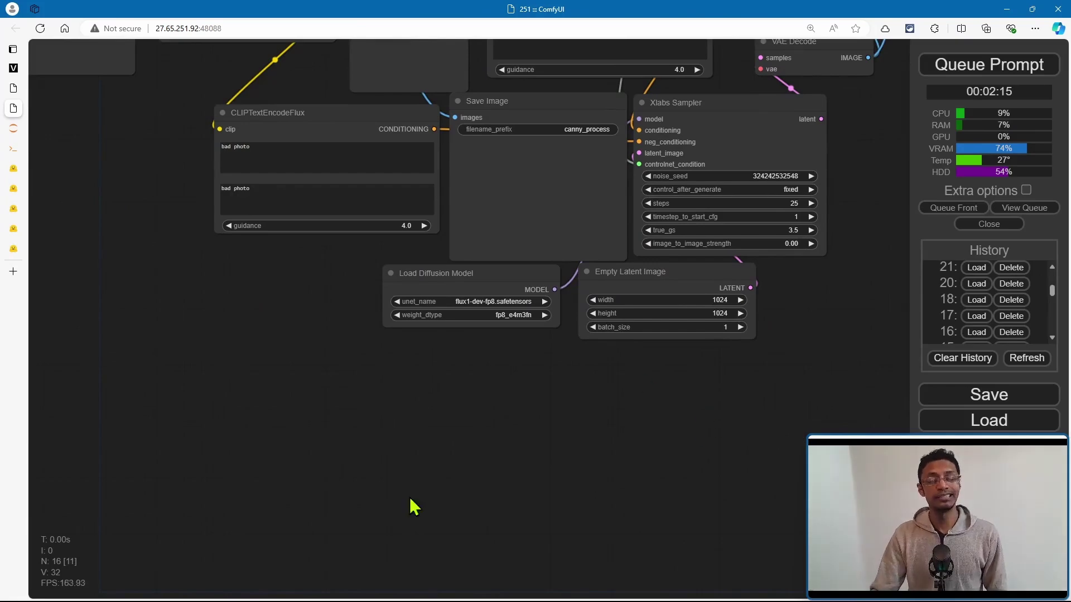
scroll(315, 449, down, 3)
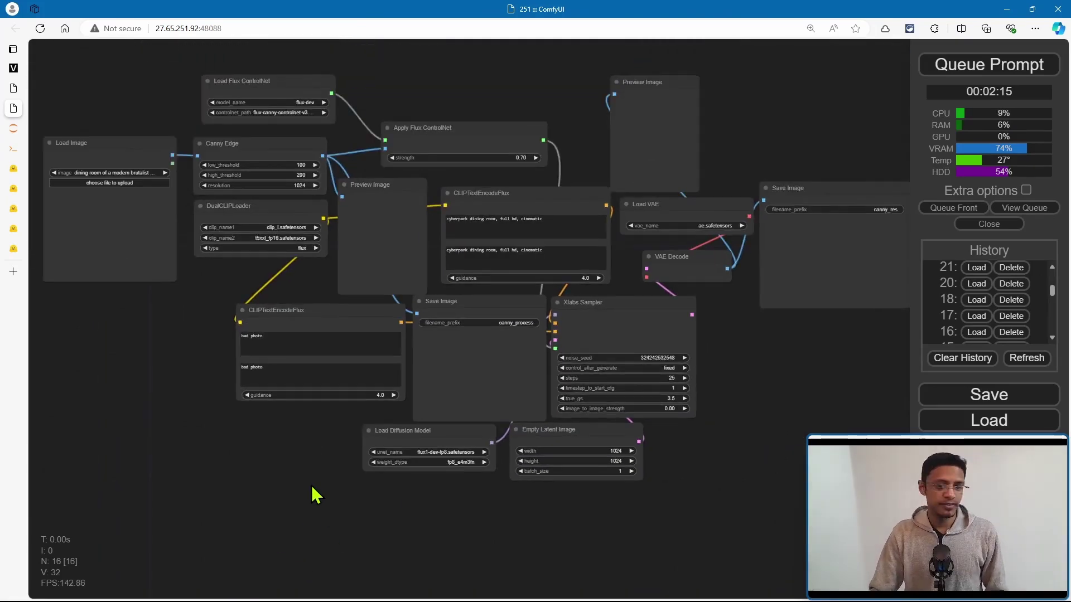
drag(316, 496, 345, 520)
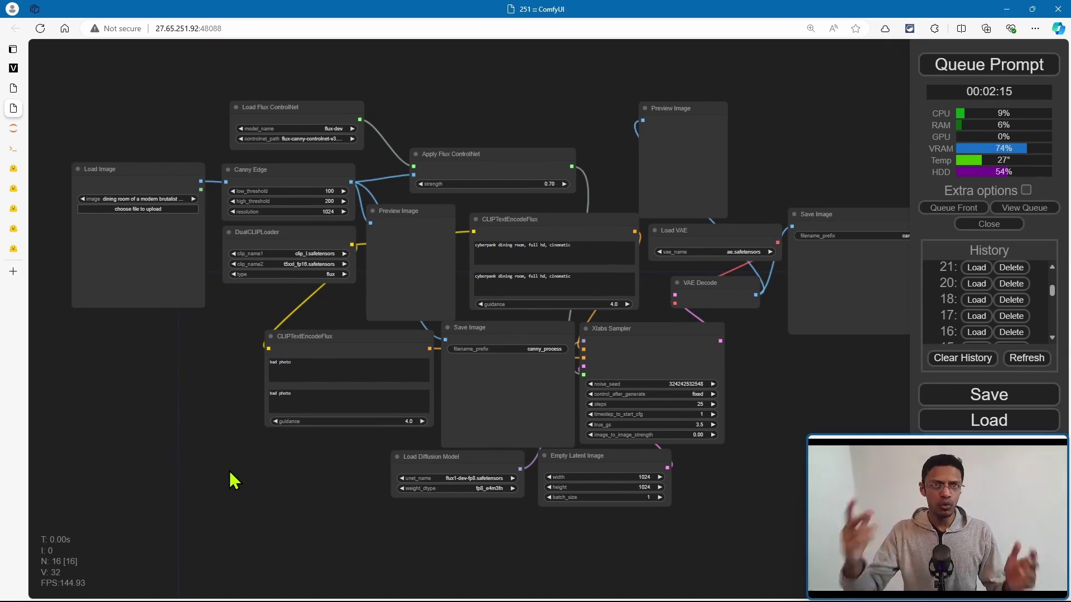
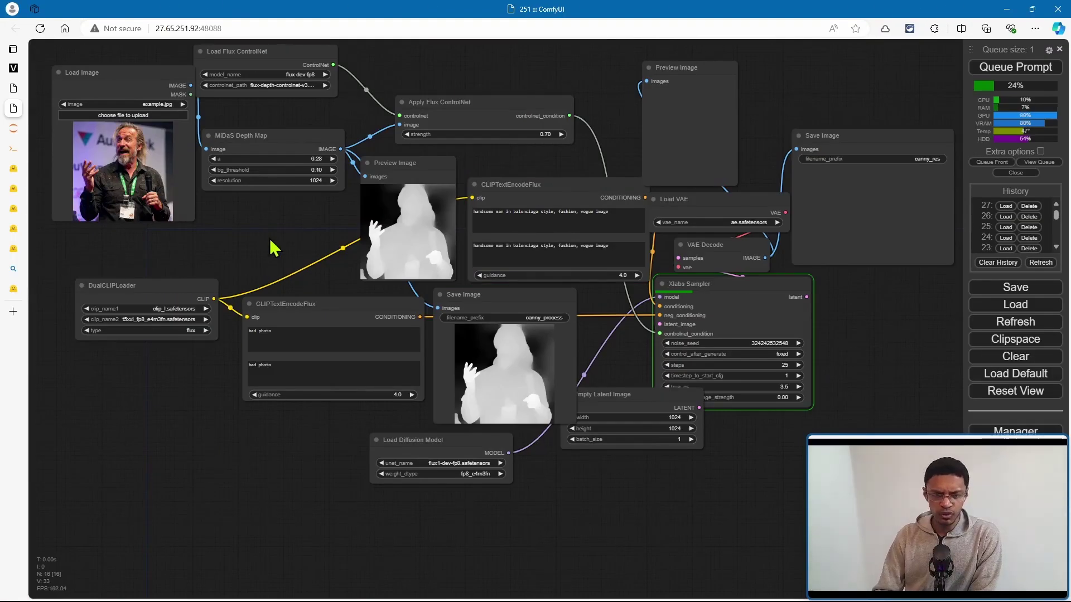
Step: Move the MiDaS Depth Map node slightly closer to the Load Flux ControlNet node in the depth workflow
scroll(271, 244, up, 5)
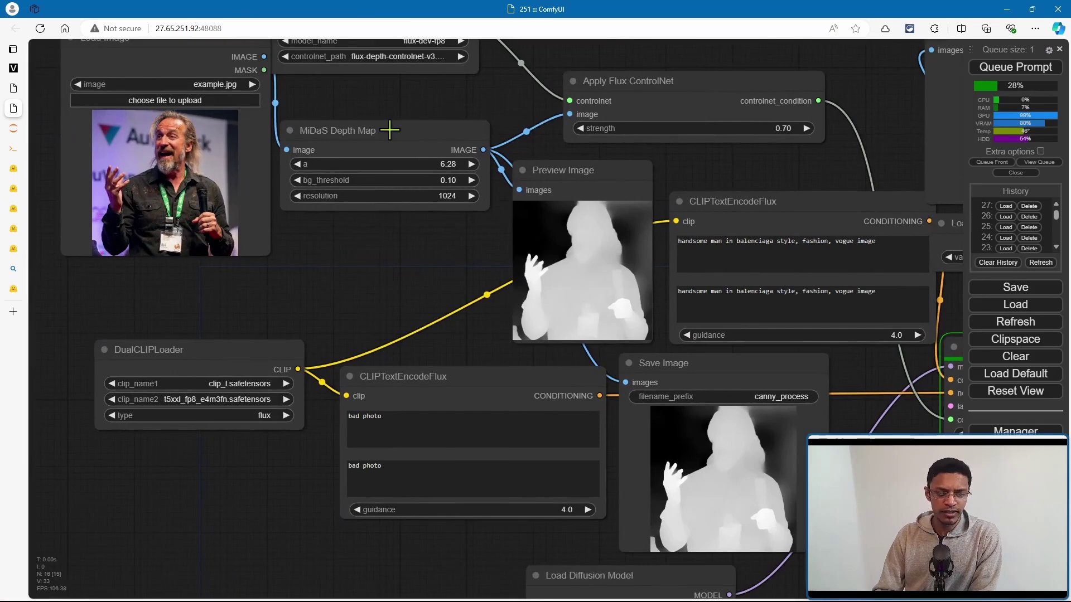
drag(390, 131, 403, 115)
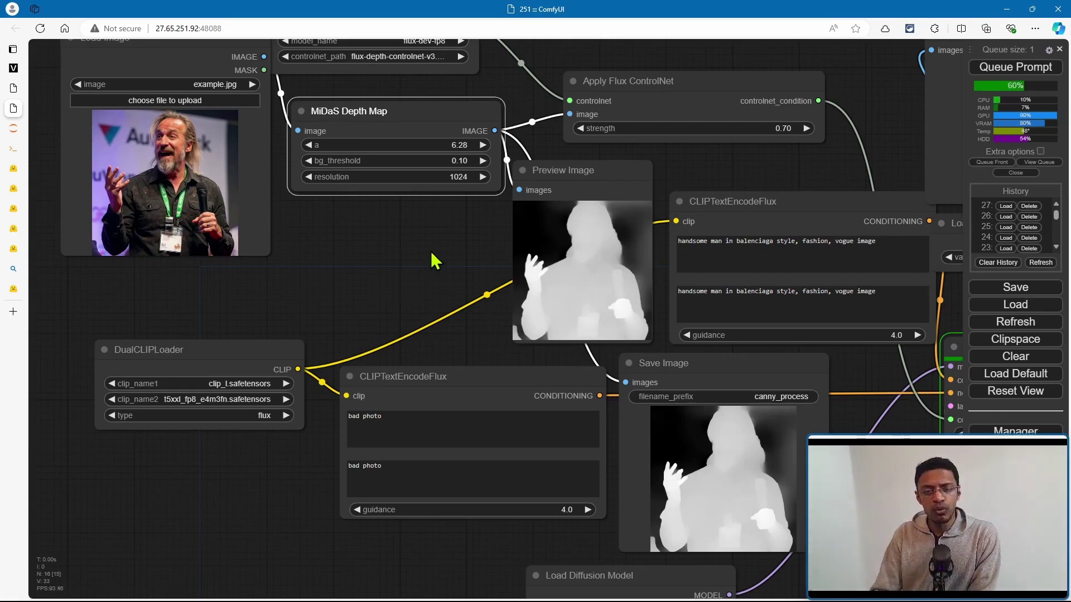
Step: Switch to the Service Portal container logs and highlight the dpt_hybrid-midas-501f0c75.pt model file and its annotator folder path
key(ctrl+shift+Tab)
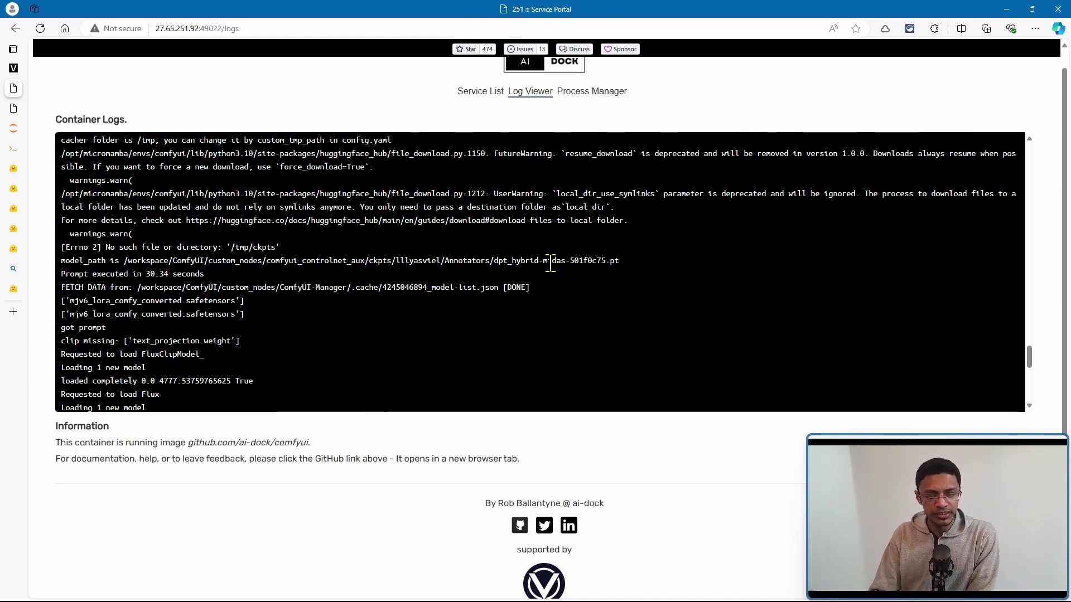
drag(494, 260, 606, 260)
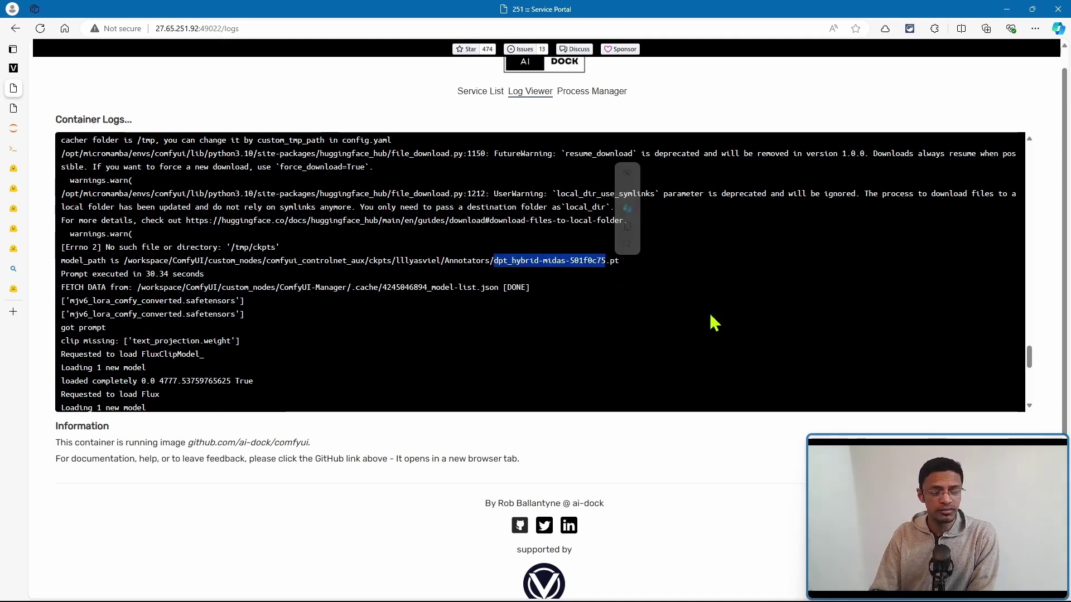
click(691, 319)
drag(493, 260, 622, 263)
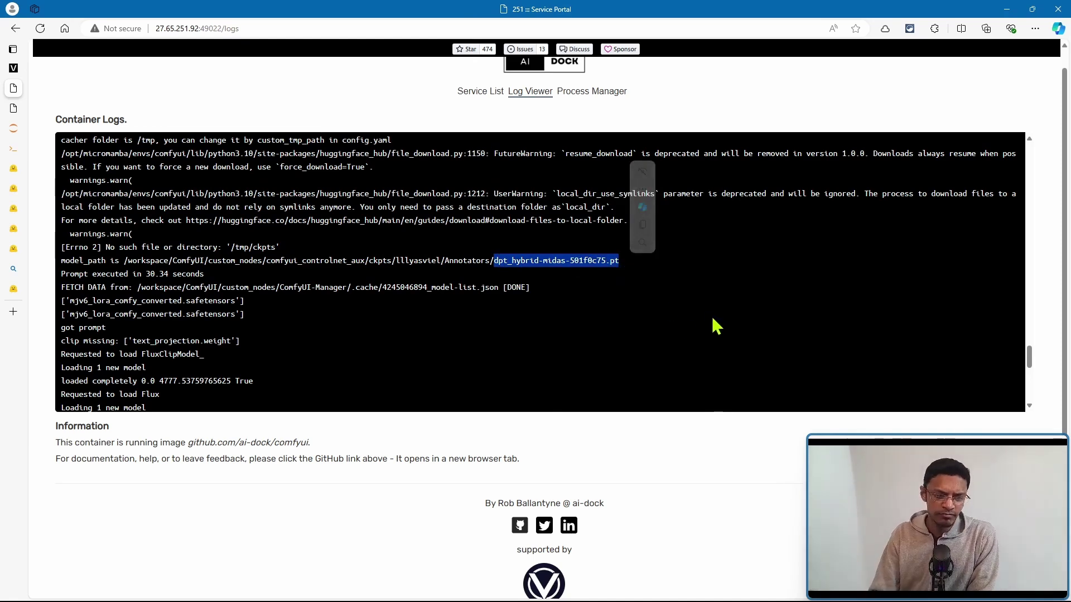
click(584, 337)
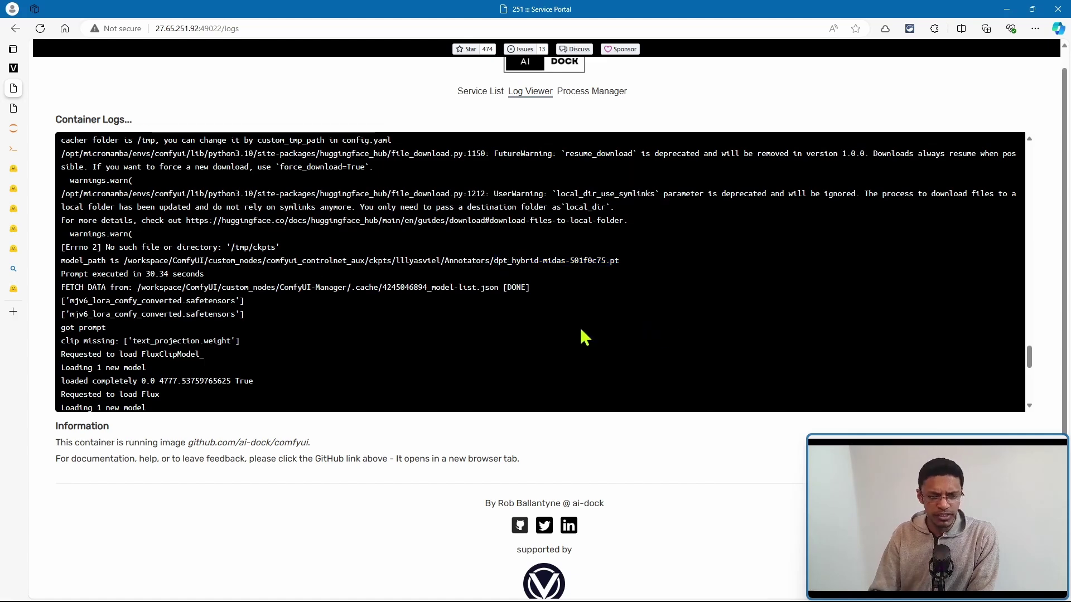
drag(501, 260, 282, 261)
click(558, 330)
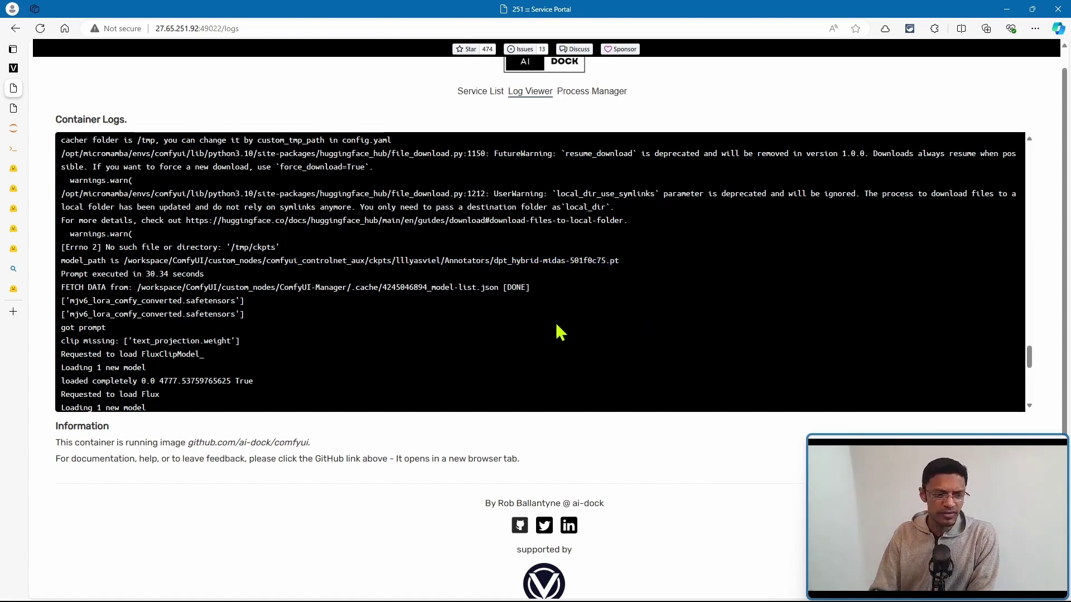
Step: Return to ComfyUI and compare the depth workflow's source photo and depth map with its generated images, checking the node settings
click(14, 108)
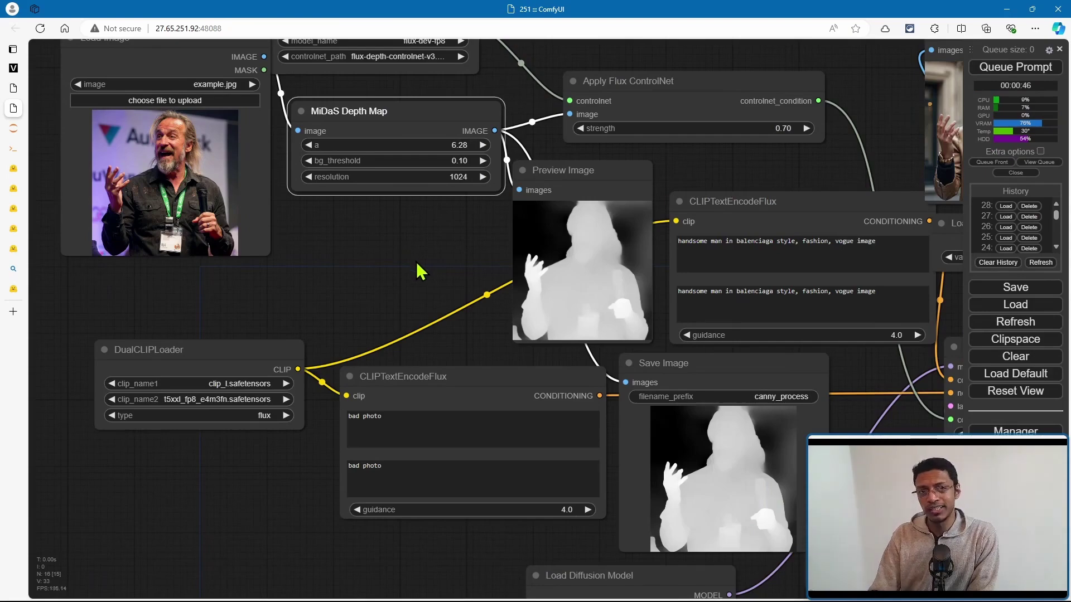
scroll(416, 262, down, 4)
drag(422, 269, 322, 246)
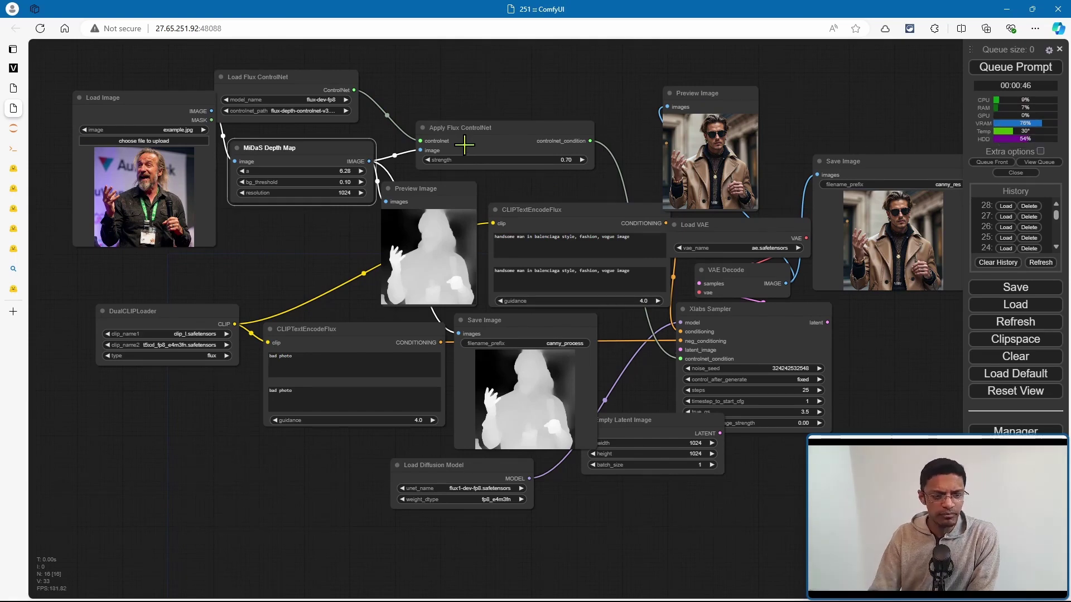
drag(112, 262, 249, 300)
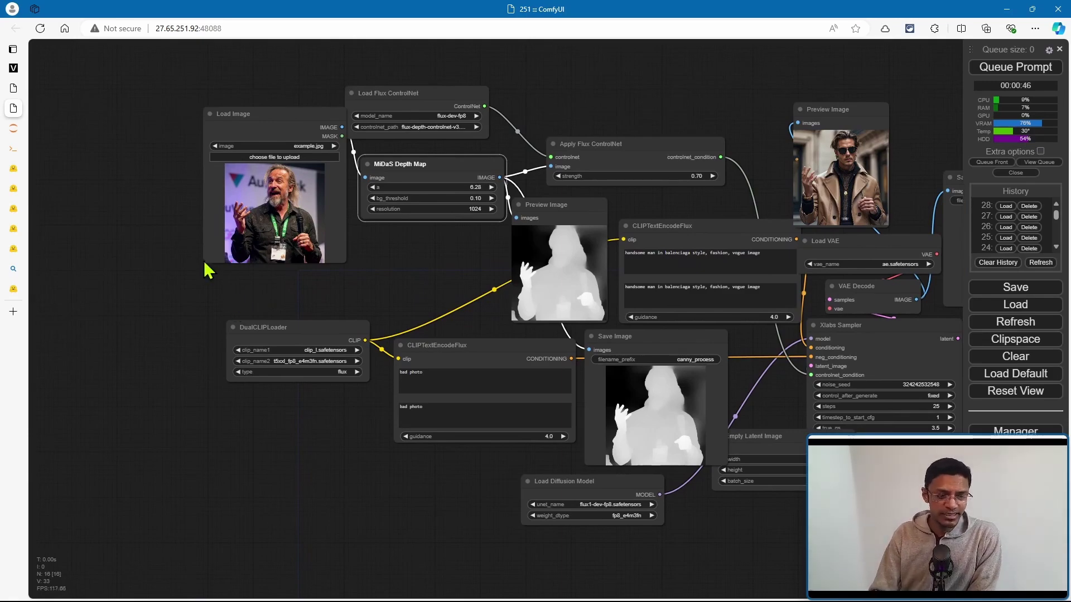
scroll(198, 263, up, 5)
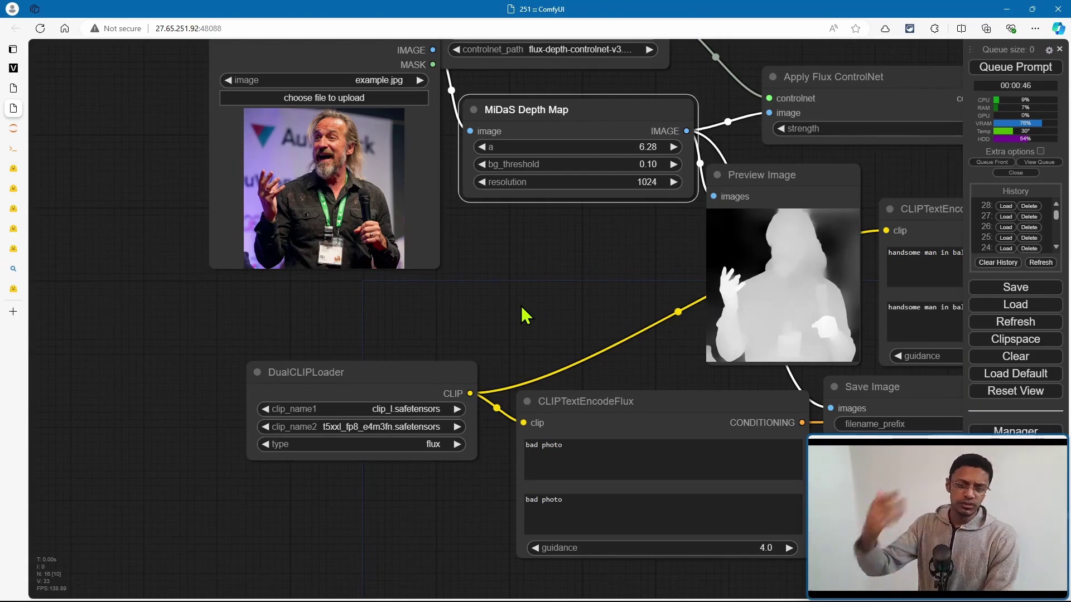
scroll(574, 311, down, 2)
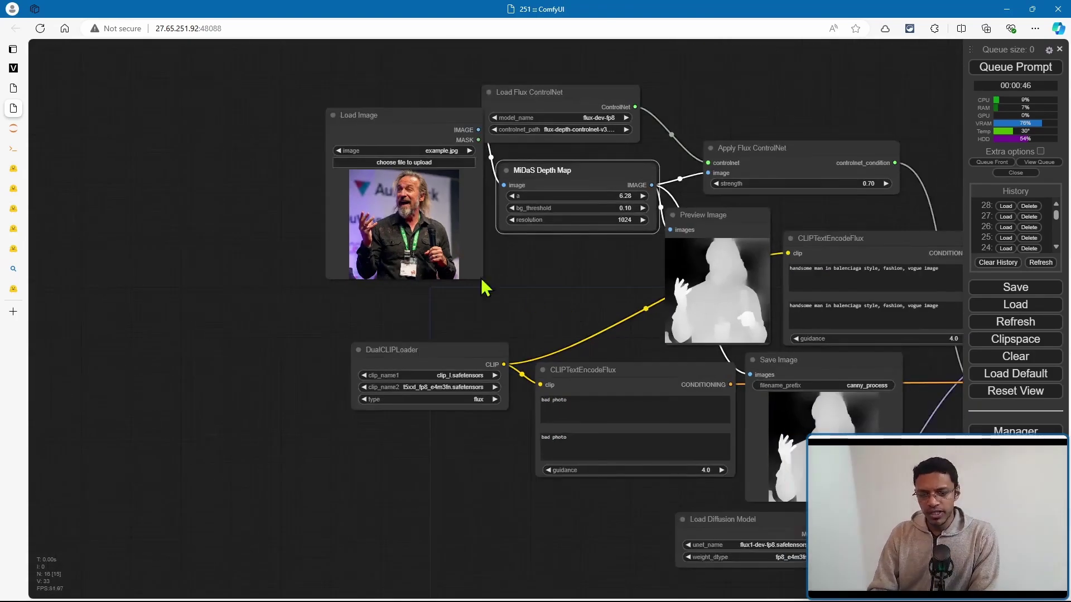
scroll(485, 286, down, 1)
scroll(771, 179, right, 5)
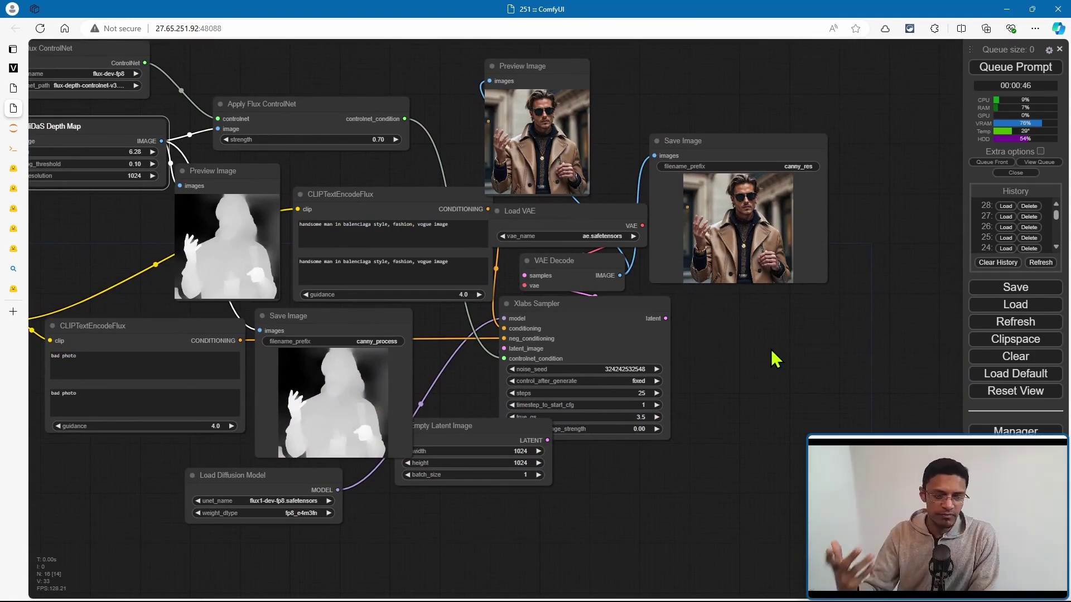
scroll(567, 313, left, 10)
scroll(167, 301, up, 3)
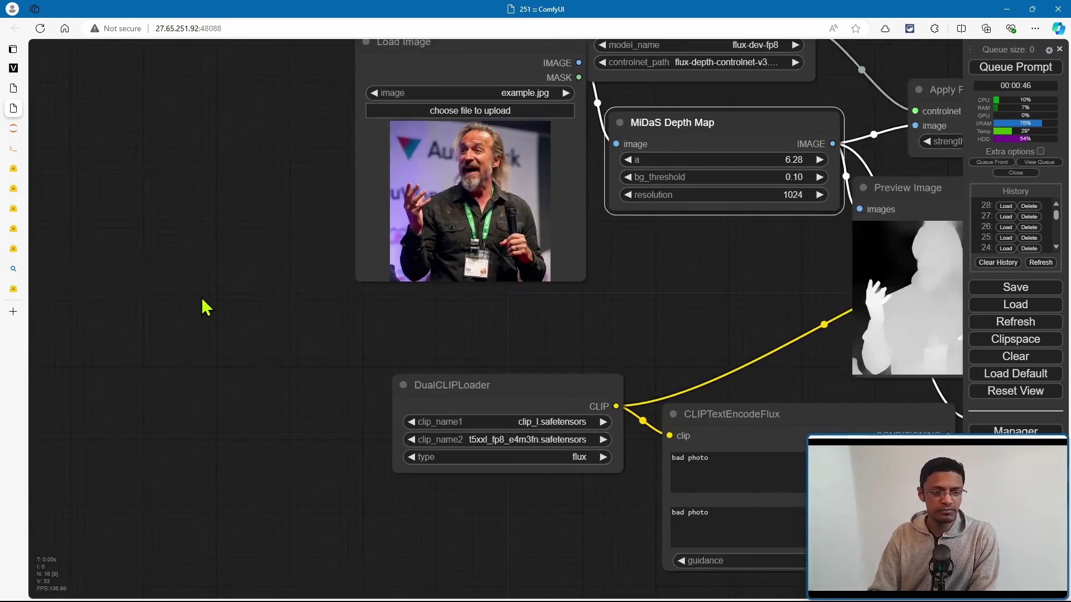
scroll(731, 357, down, 4)
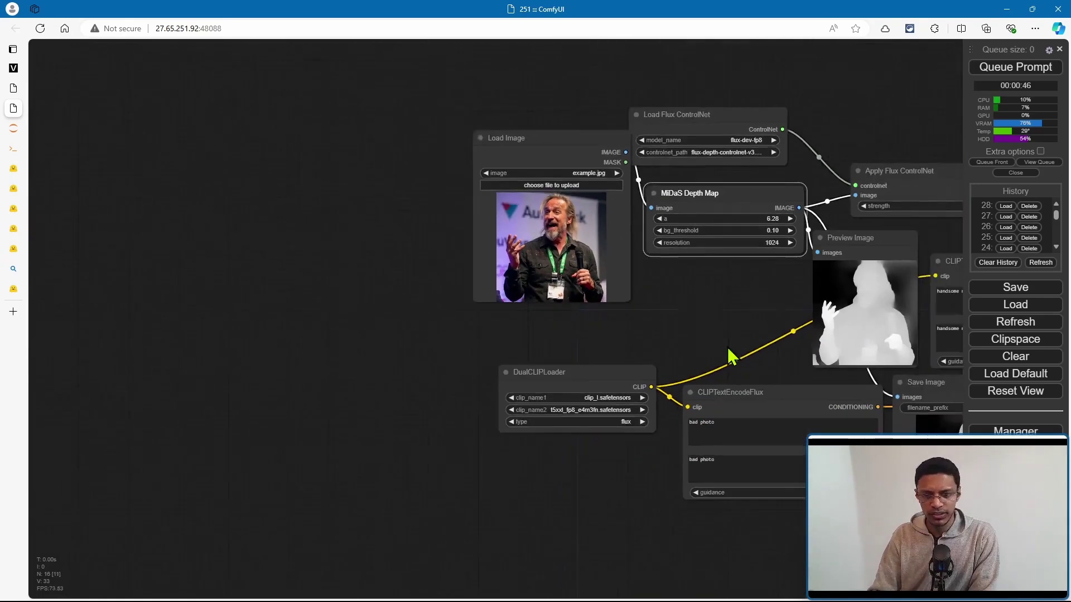
scroll(731, 357, right, 5)
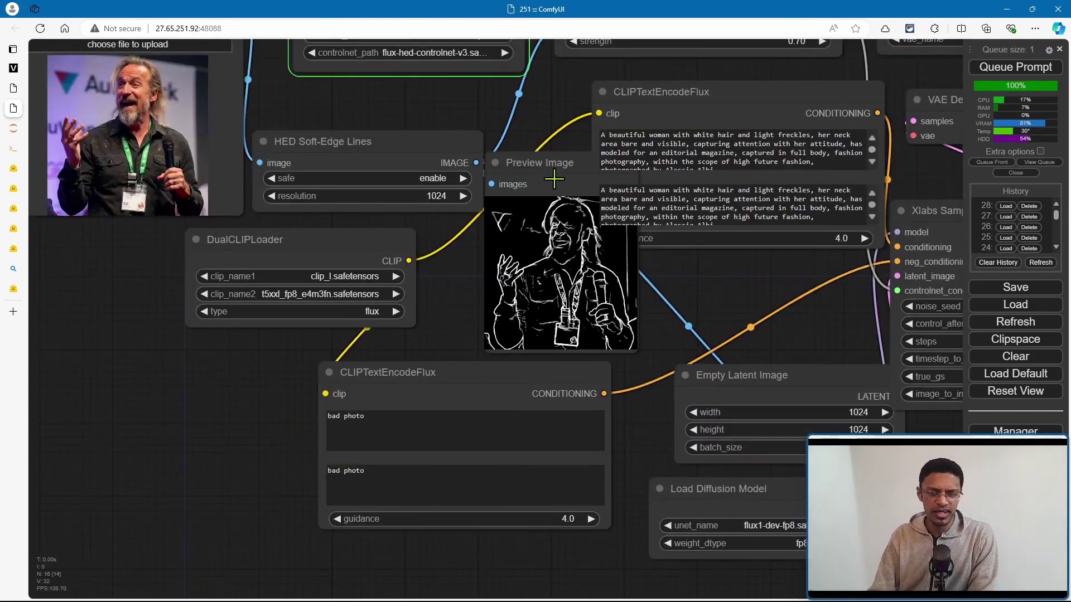
Step: In the HED workflow, move the soft-edge Preview Image node lower so the HED Soft-Edge Lines connections and prompts are less covered
drag(555, 178, 515, 236)
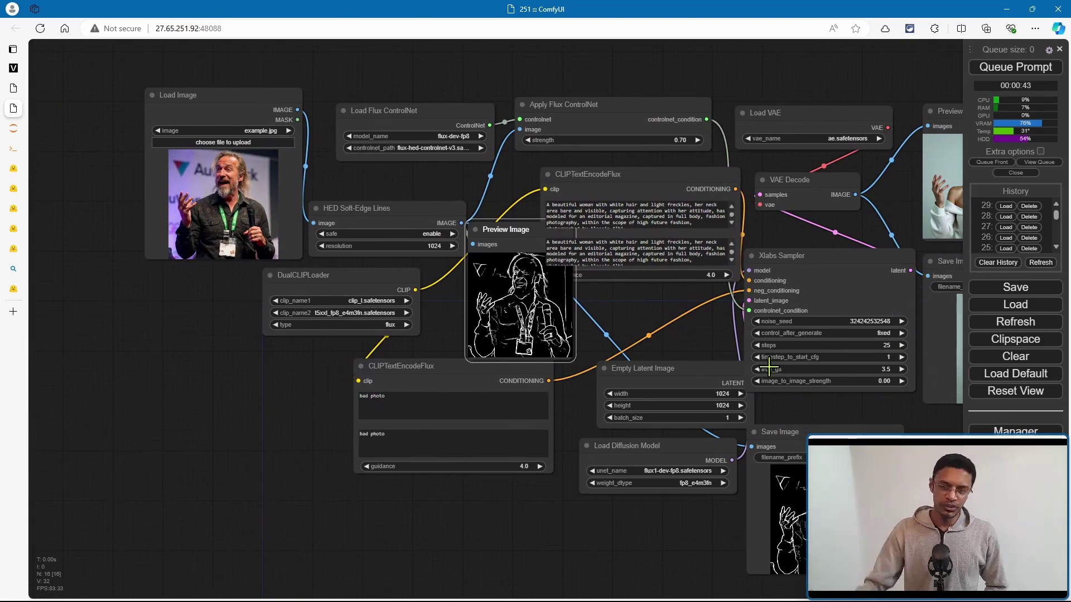
drag(239, 502, 280, 484)
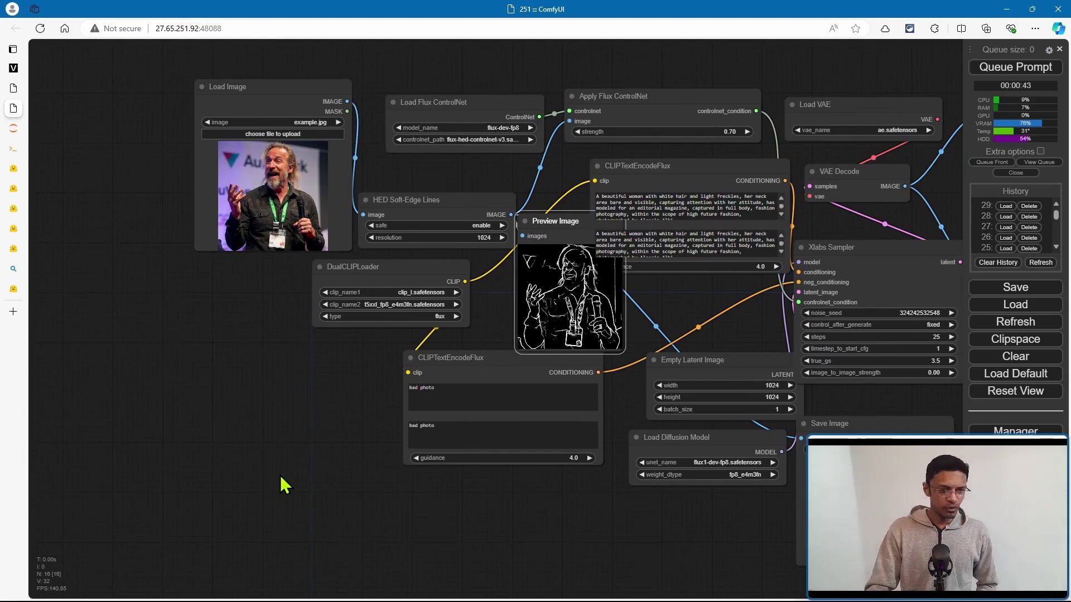